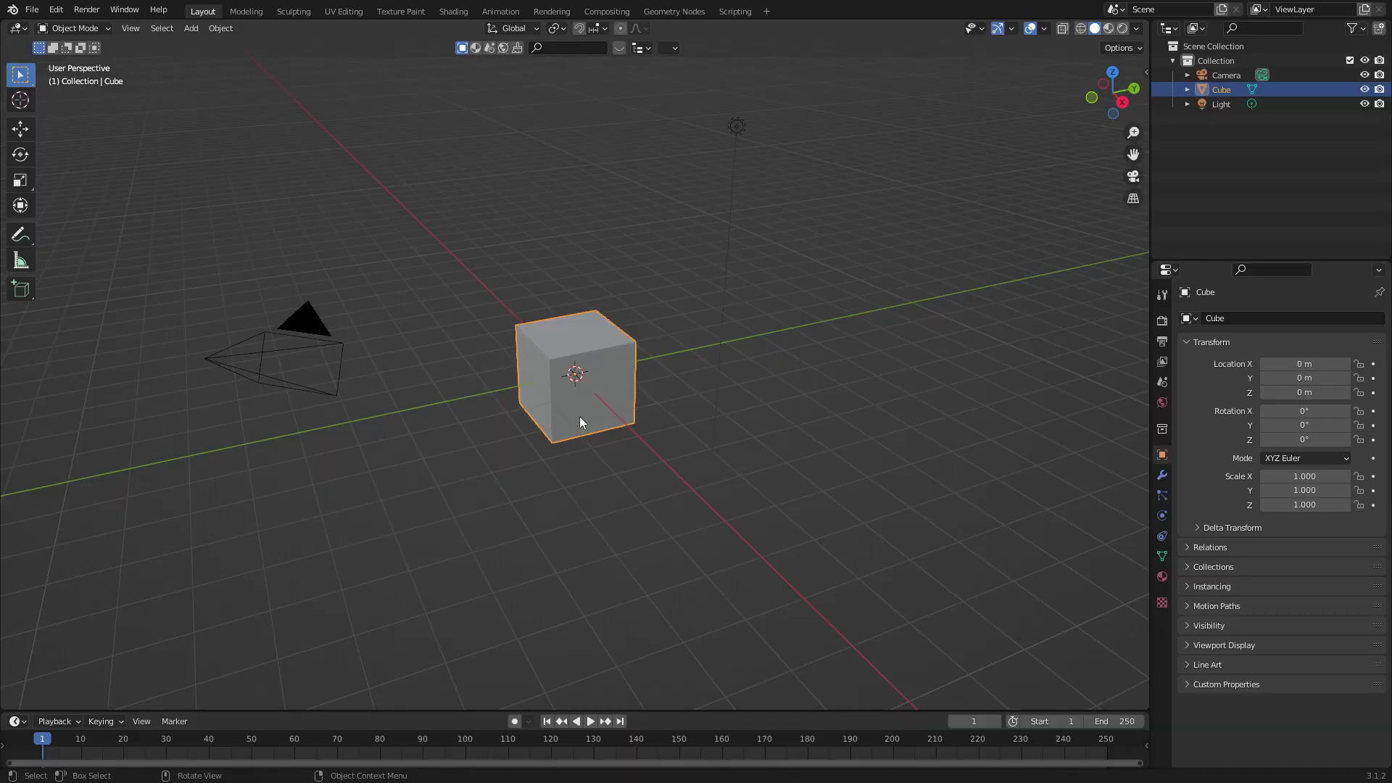
- Delete the default cube and add a mesh cylinder at the origin
{"action": "key", "text": "Delete"}
{"action": "key", "text": "shift+a"}
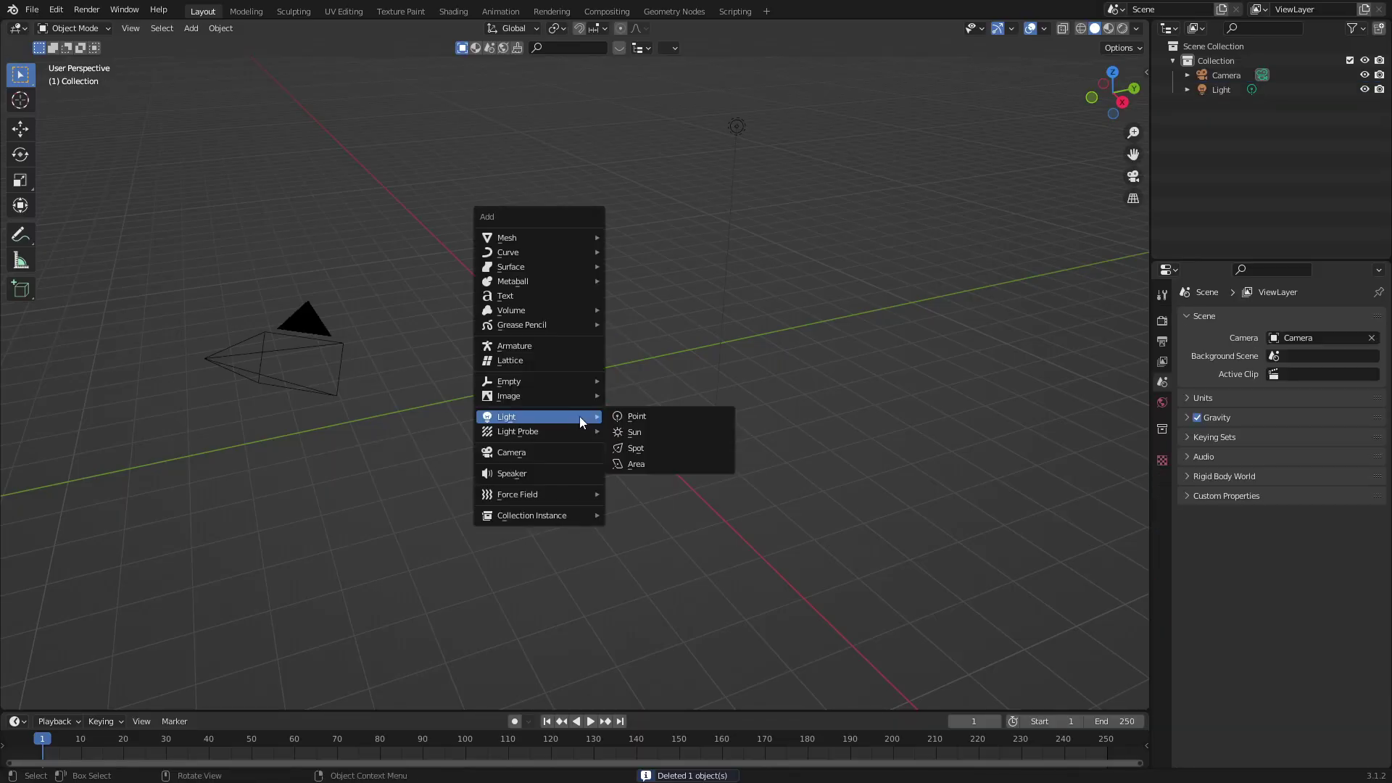
{"action": "mouse_move", "coordinate": [563, 233]}
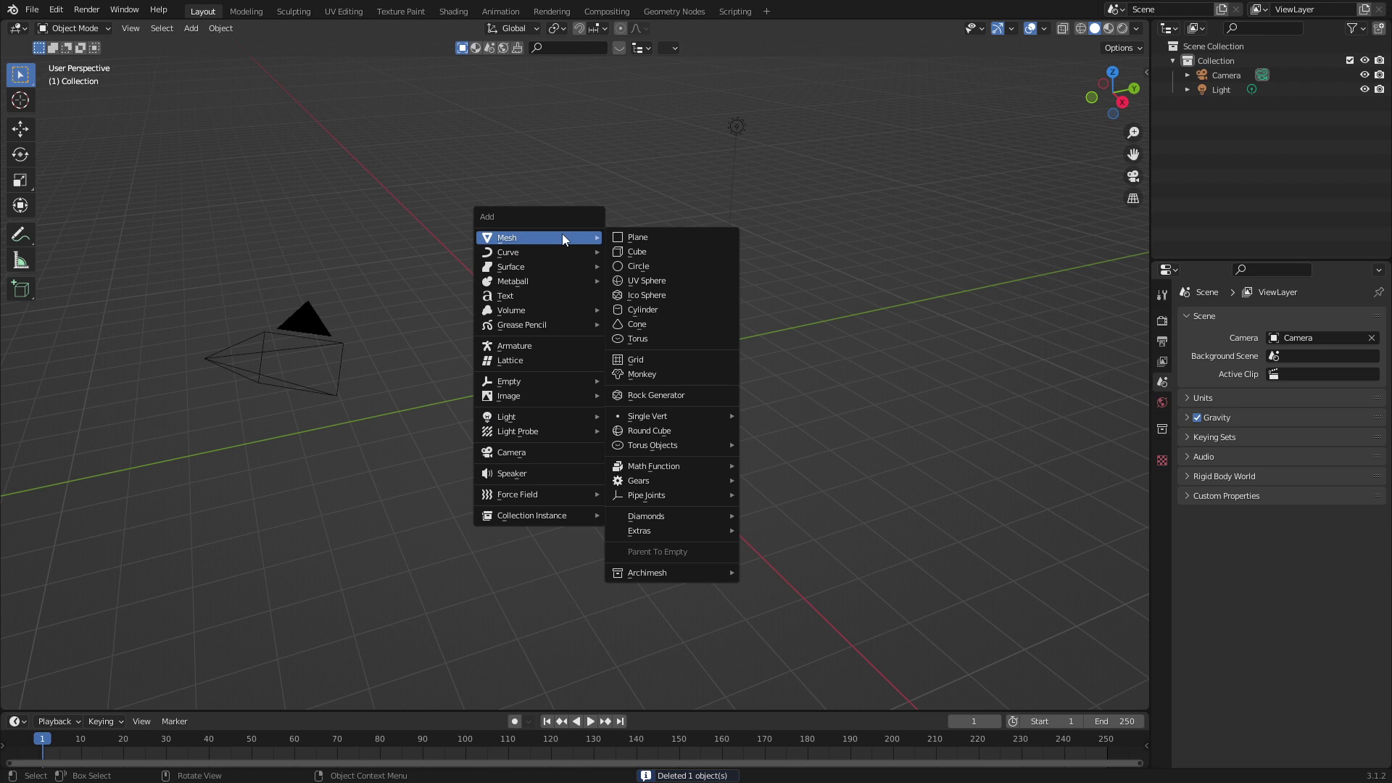
{"action": "left_click", "coordinate": [652, 311]}
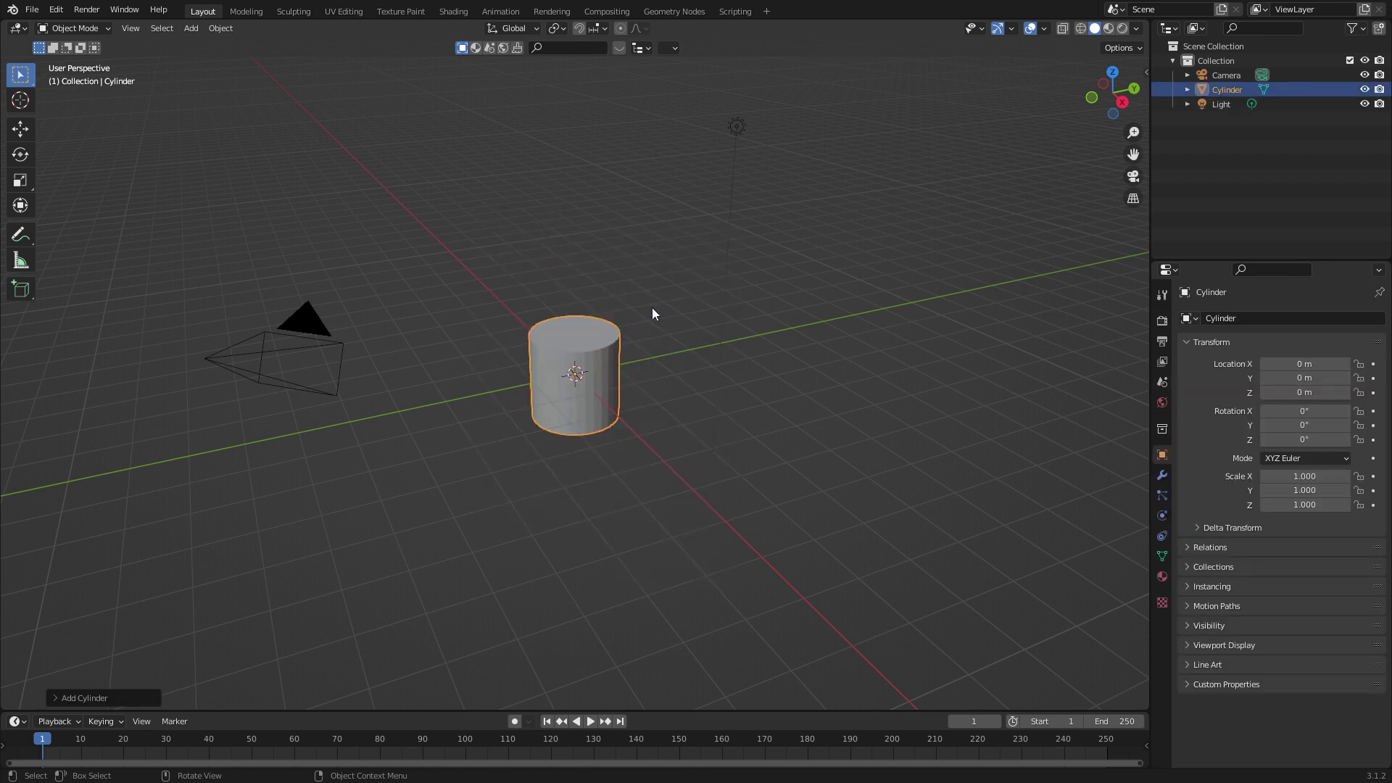
- Set the new cylinder's vertex count to 40
{"action": "left_click", "coordinate": [55, 699]}
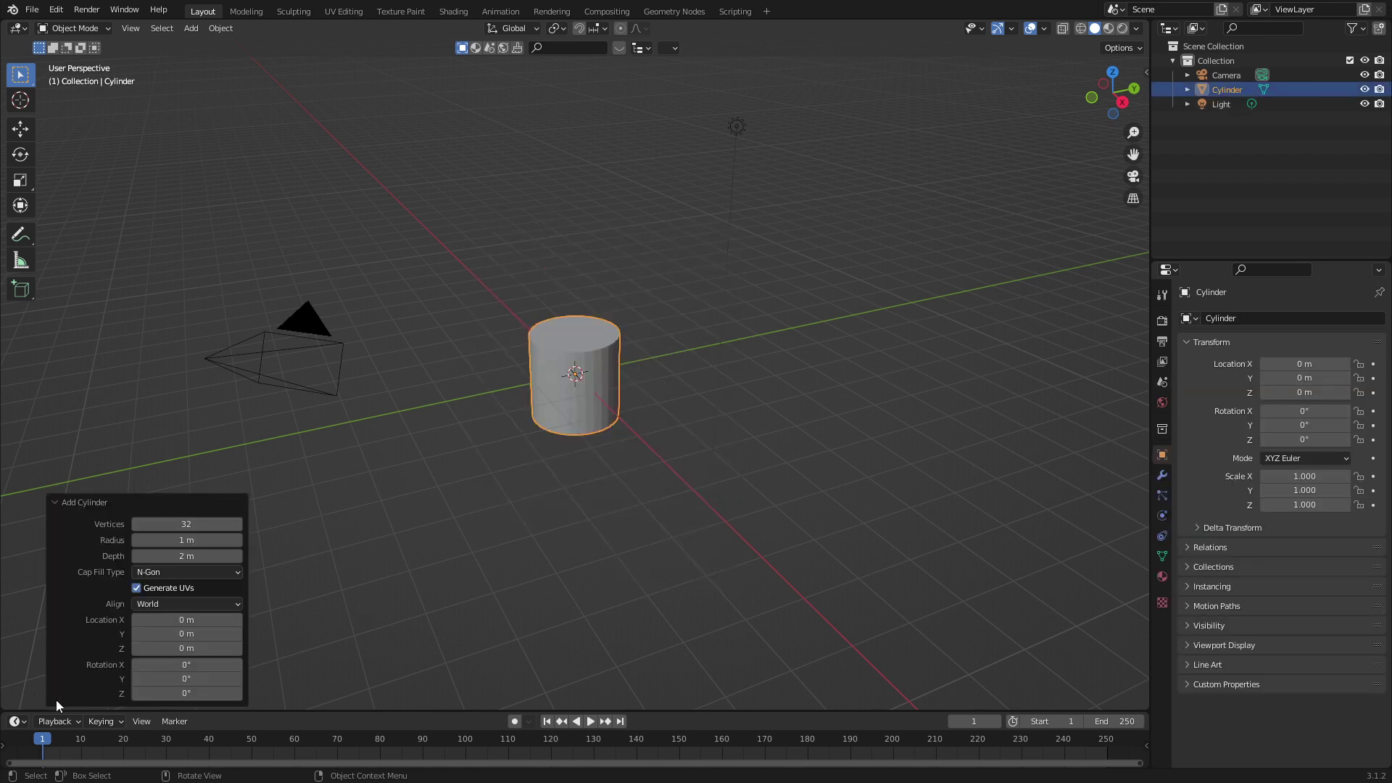
{"action": "left_click", "coordinate": [200, 527]}
{"action": "type", "text": "40"}
{"action": "key", "text": "Return"}
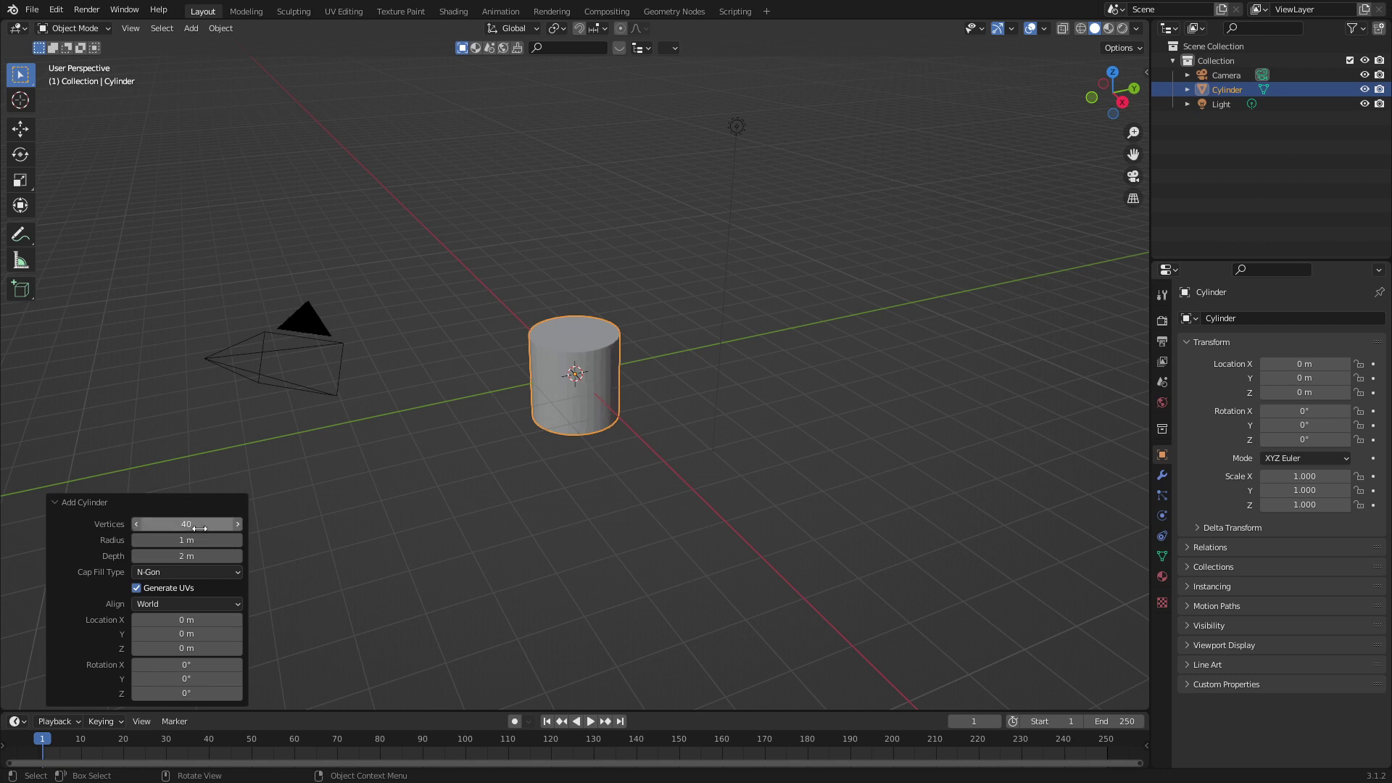
- In Edit Mode, flatten the cylinder along Z into a disc
{"action": "key", "text": "Tab"}
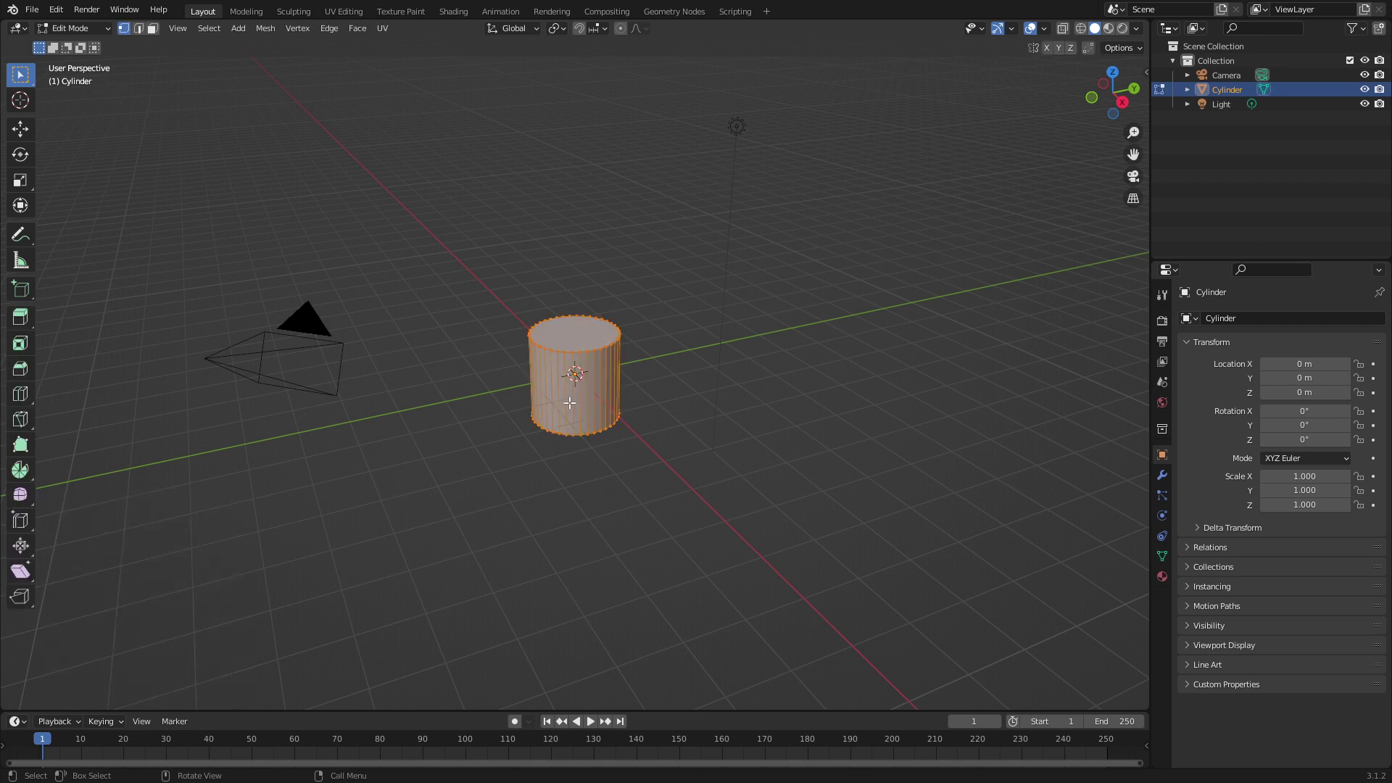
{"action": "middle_click_drag", "start_coordinate": [674, 438], "coordinate": [687, 423]}
{"action": "key", "text": "s"}
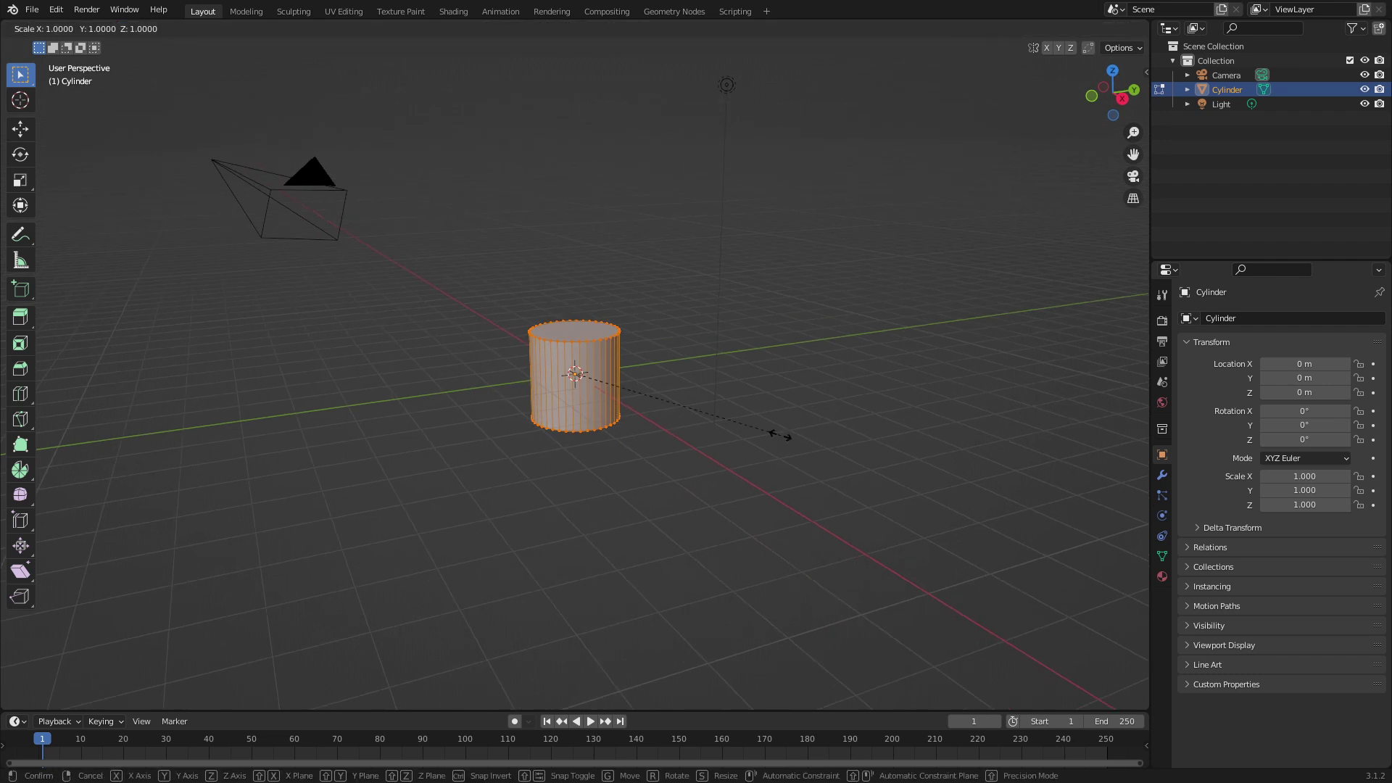
{"action": "key", "text": "z"}
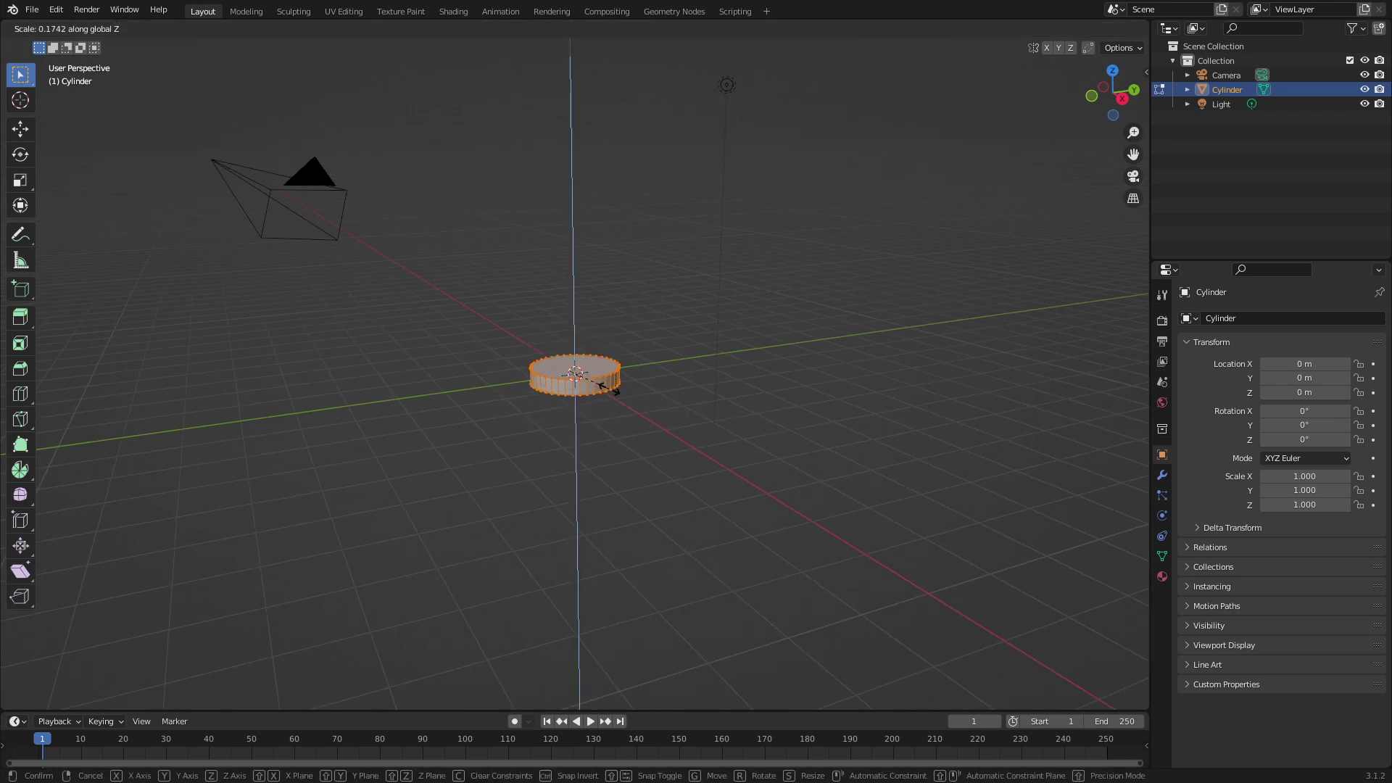
{"action": "left_click", "coordinate": [584, 377]}
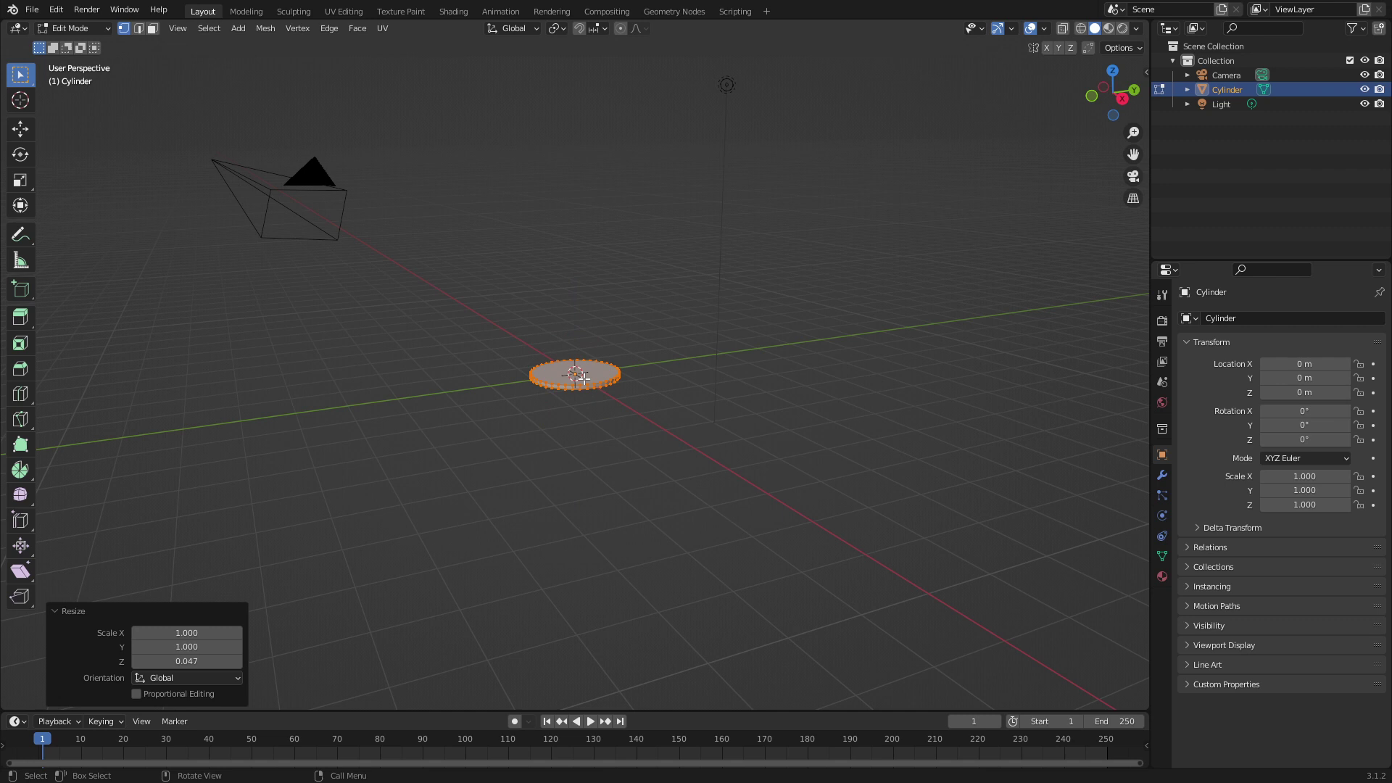
- Raise the disc about 0.72 m along Z, then thin it further (Z scale 0.536)
{"action": "middle_click_drag", "start_coordinate": [583, 378], "coordinate": [634, 435]}
{"action": "key", "text": "g"}
{"action": "key", "text": "z"}
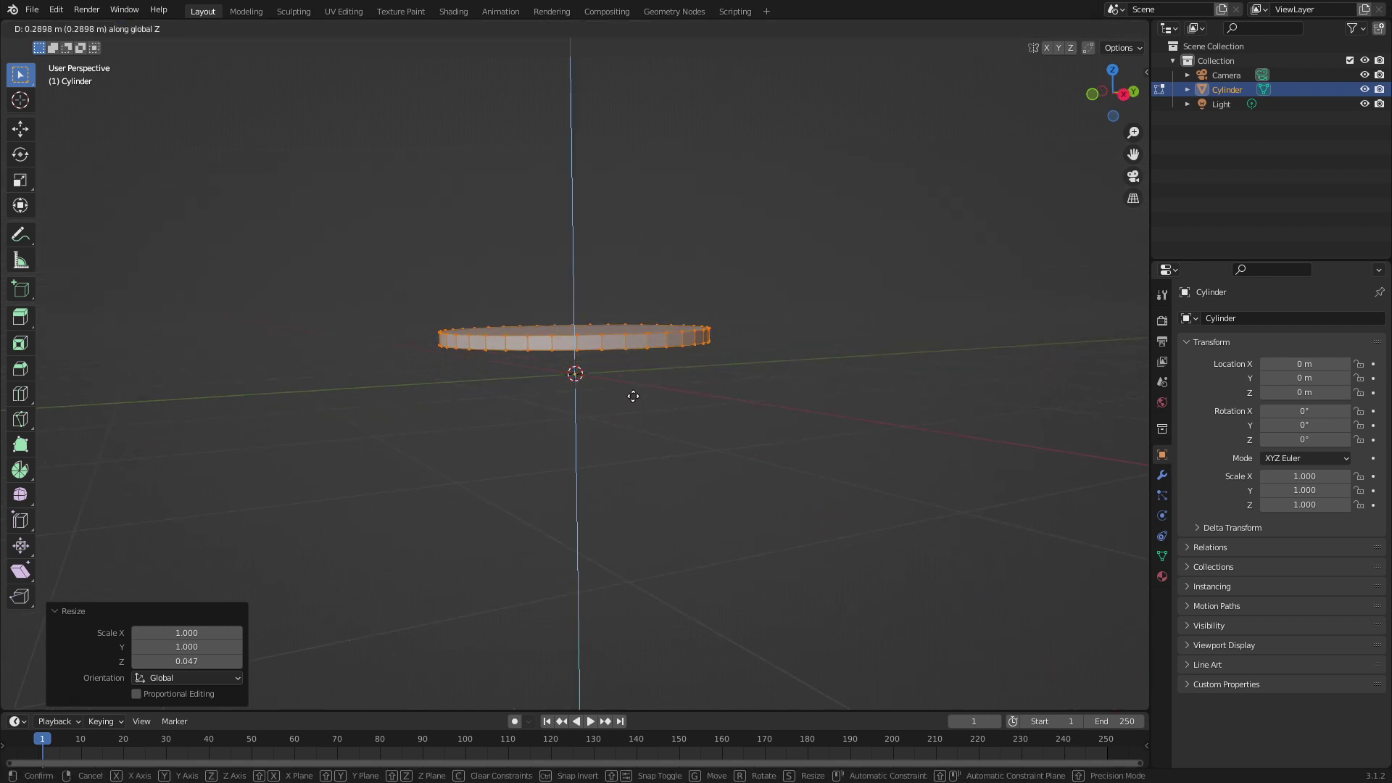
{"action": "left_click", "coordinate": [634, 342]}
{"action": "key", "text": "s"}
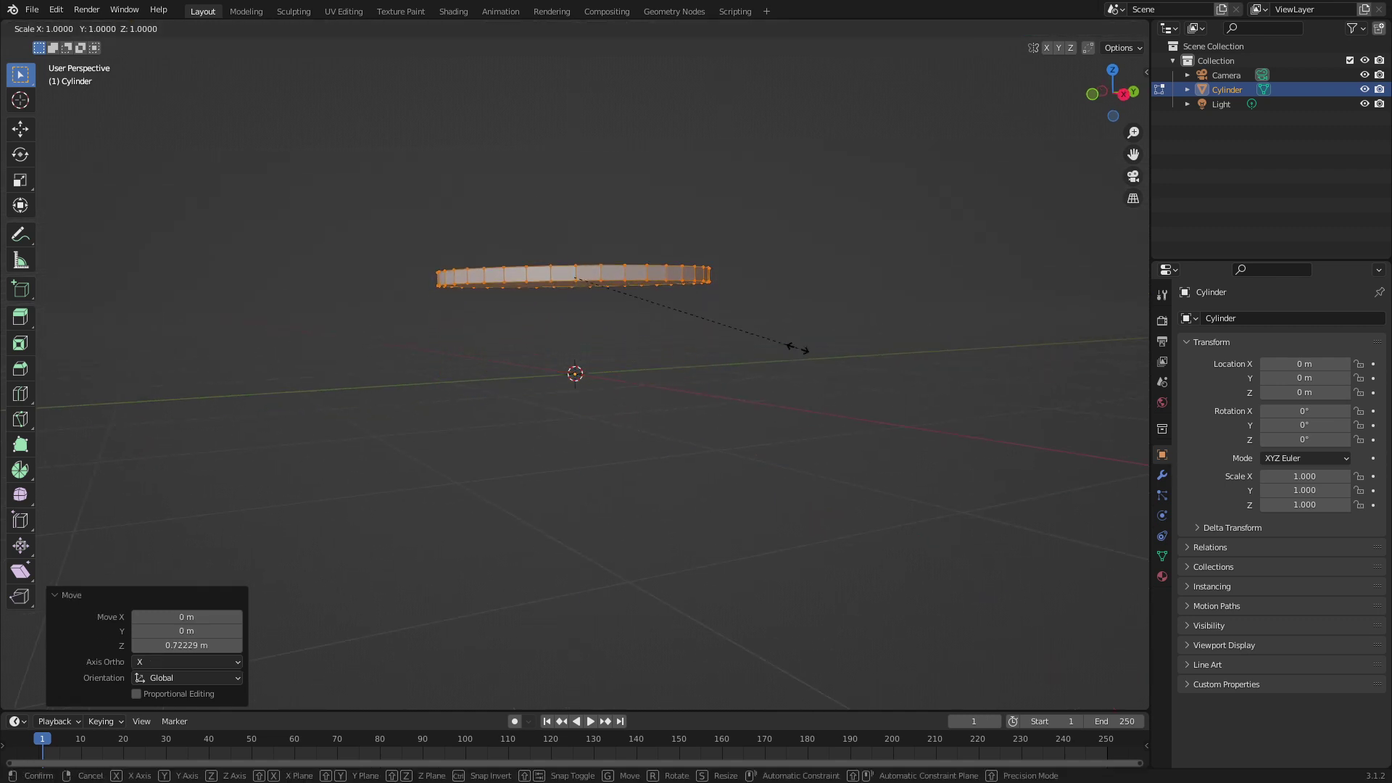
{"action": "key", "text": "z"}
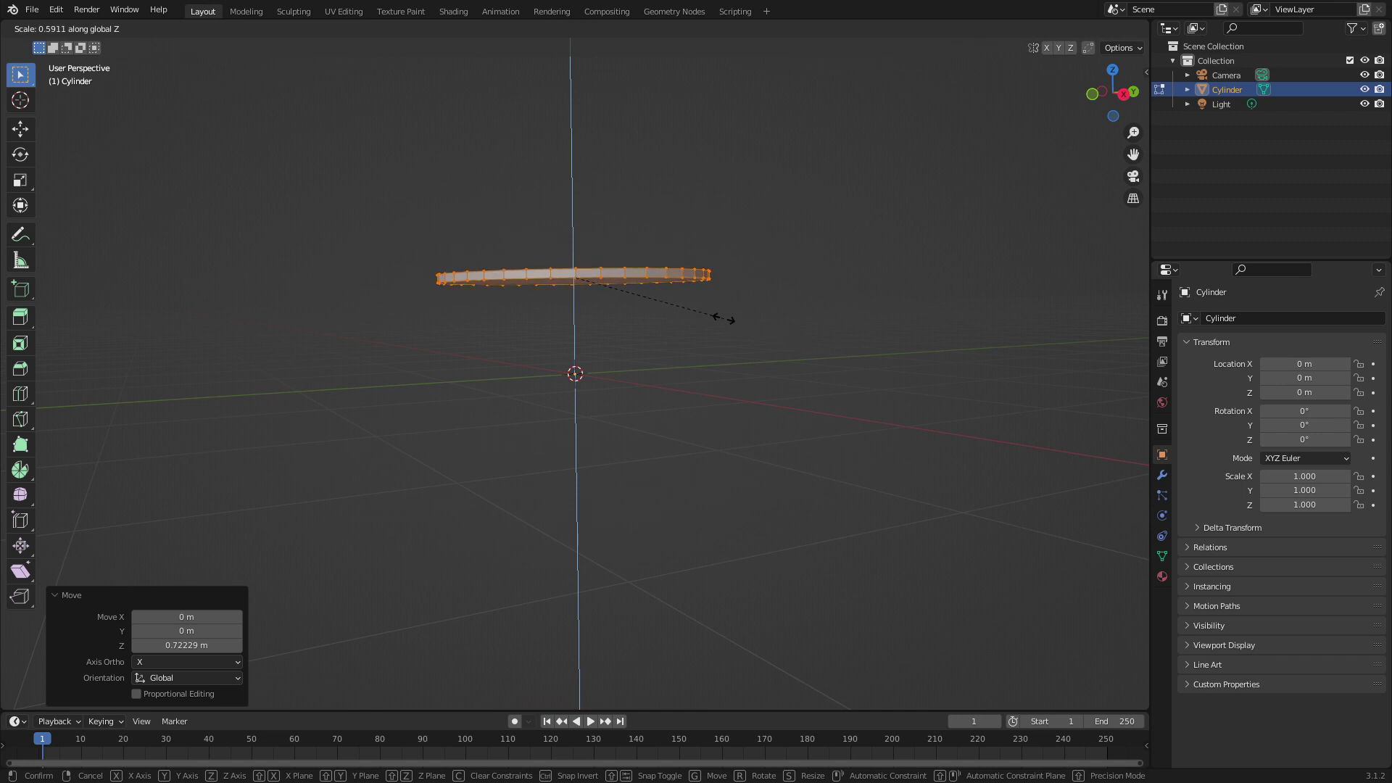
{"action": "left_click", "coordinate": [698, 328]}
{"action": "middle_click_drag", "start_coordinate": [577, 350], "coordinate": [582, 366]}
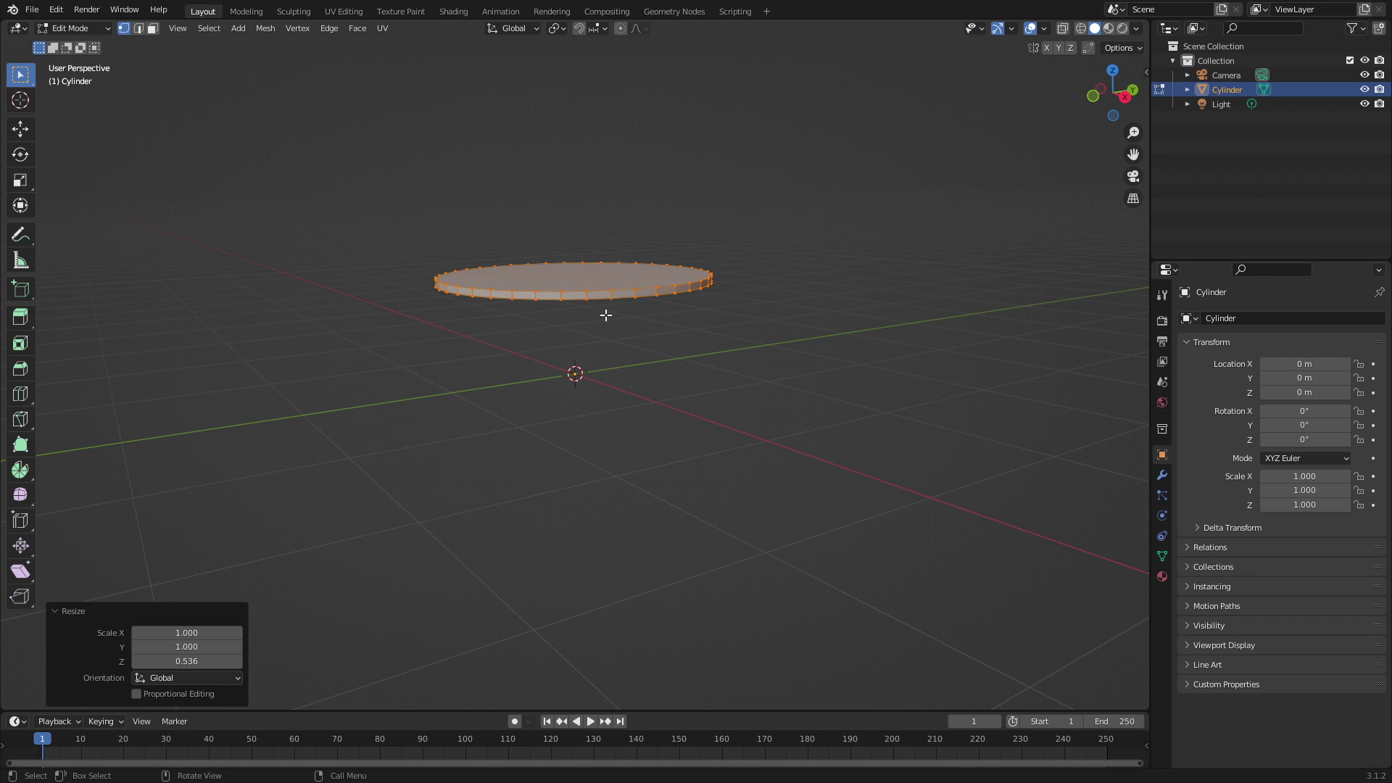
- Extrude the disc's top face 0.071 m and shrink it to 0.628
{"action": "scroll", "coordinate": [606, 308], "scroll_direction": "up", "scroll_amount": 5}
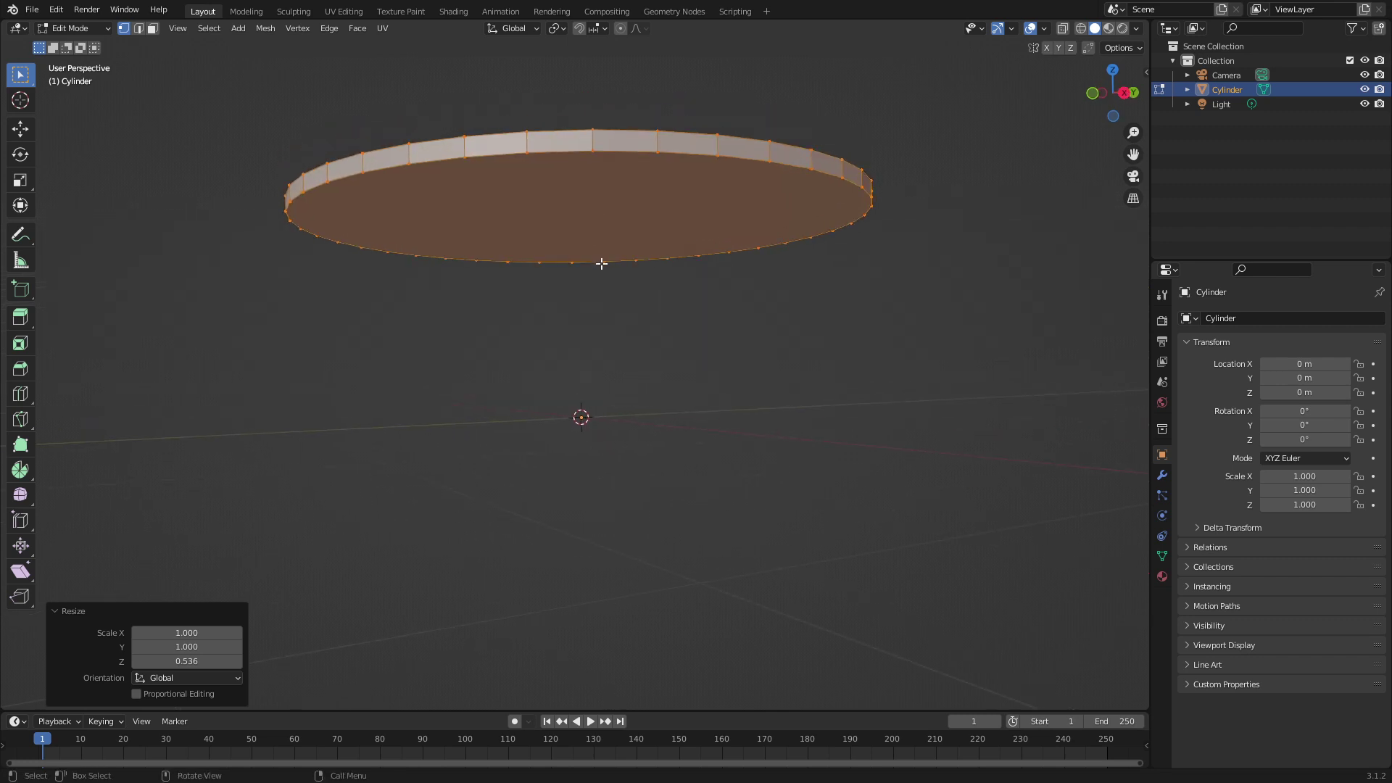
{"action": "key", "text": "3"}
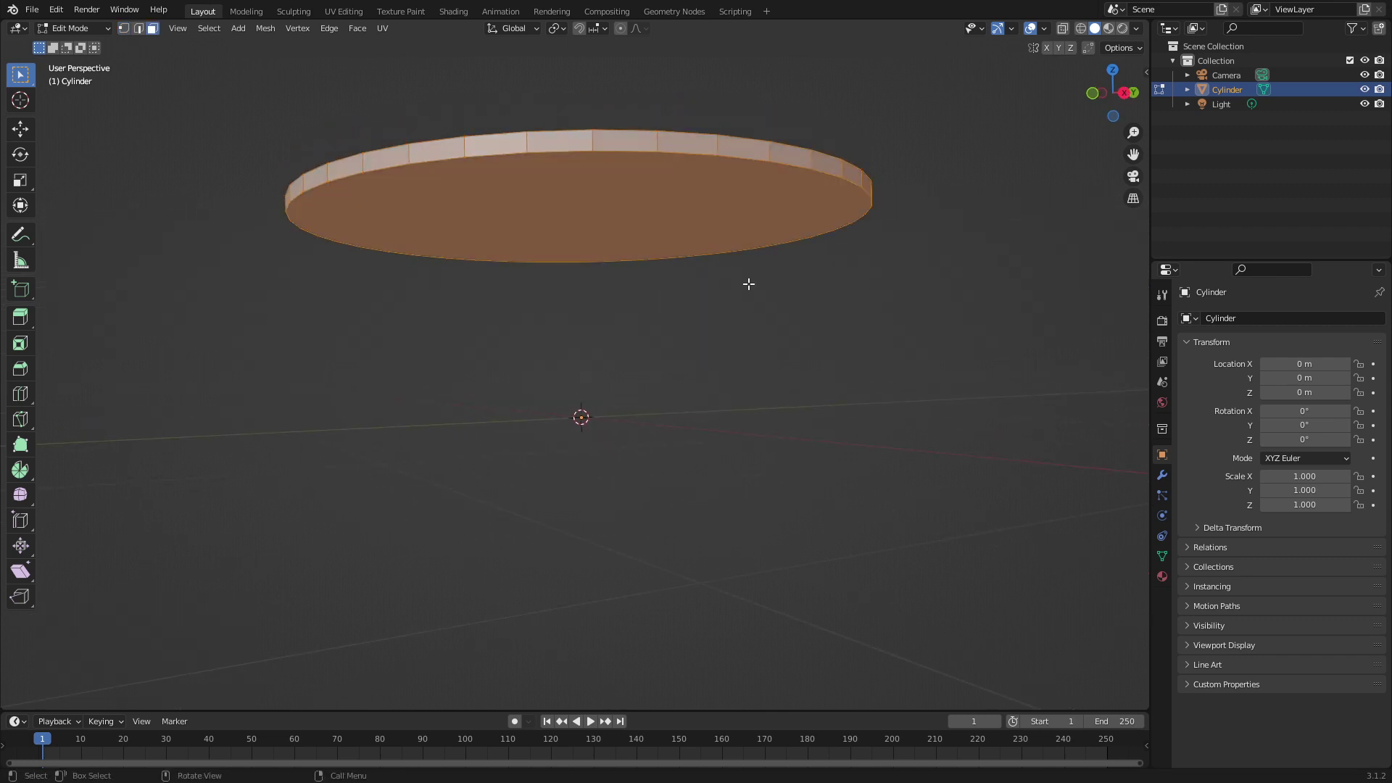
{"action": "left_click", "coordinate": [579, 204]}
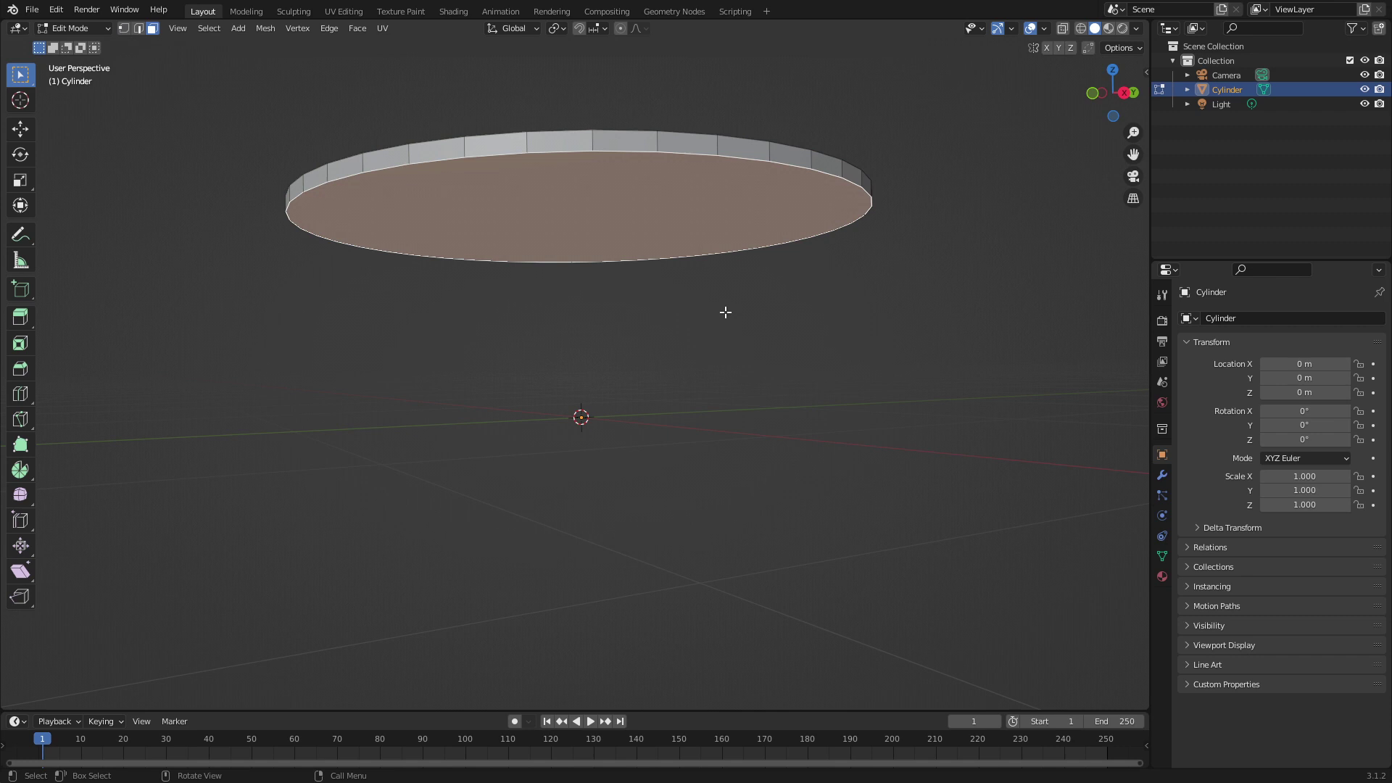
{"action": "key", "text": "e"}
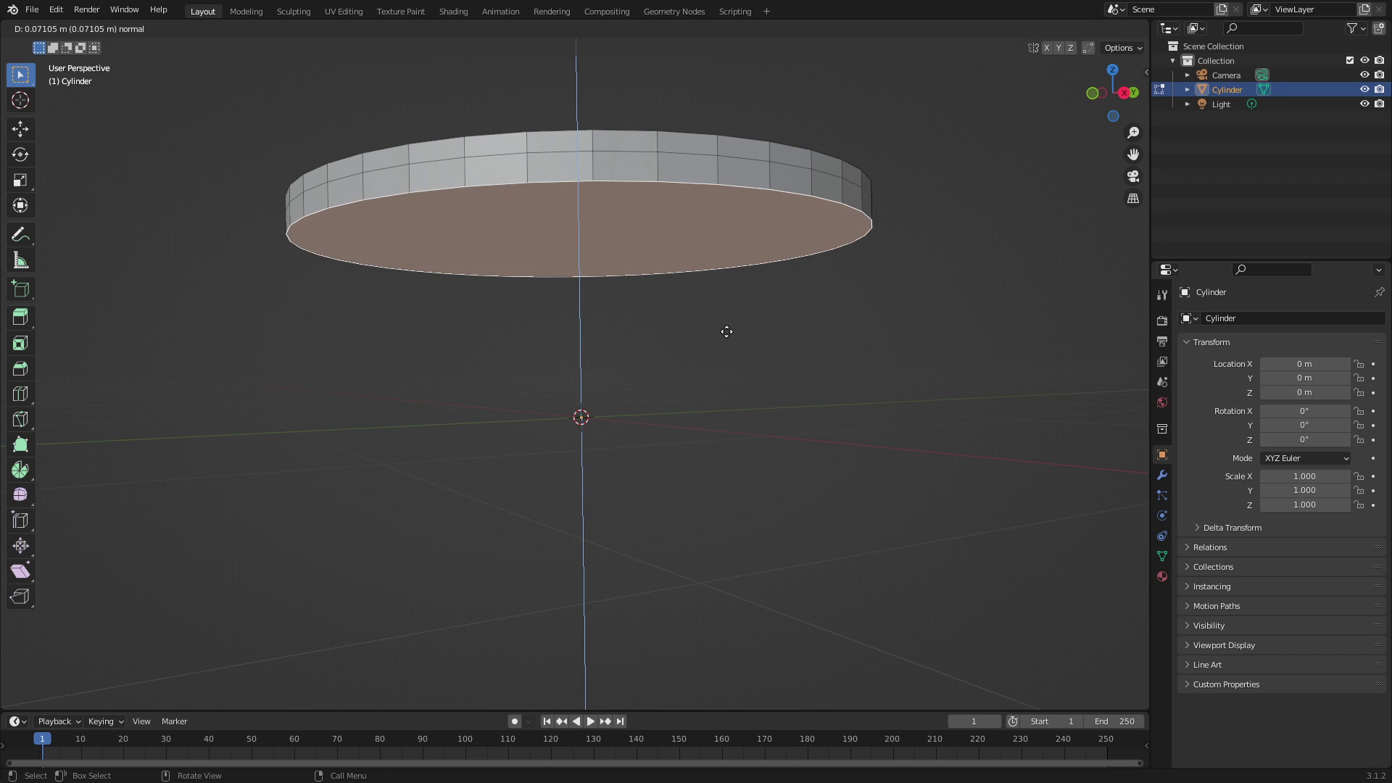
{"action": "left_click", "coordinate": [726, 331]}
{"action": "key", "text": "s"}
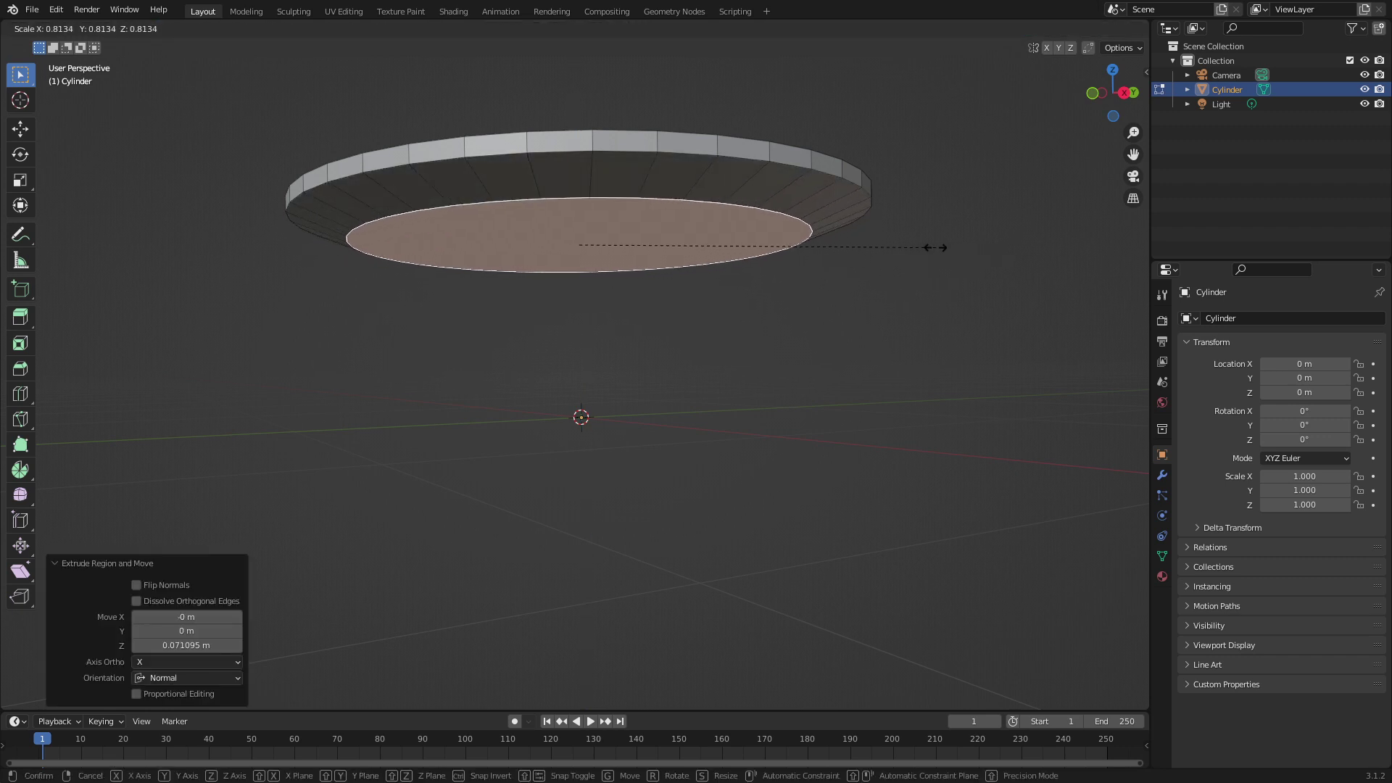
{"action": "left_click", "coordinate": [870, 246]}
{"action": "middle_click_drag", "start_coordinate": [870, 246], "coordinate": [790, 264]}
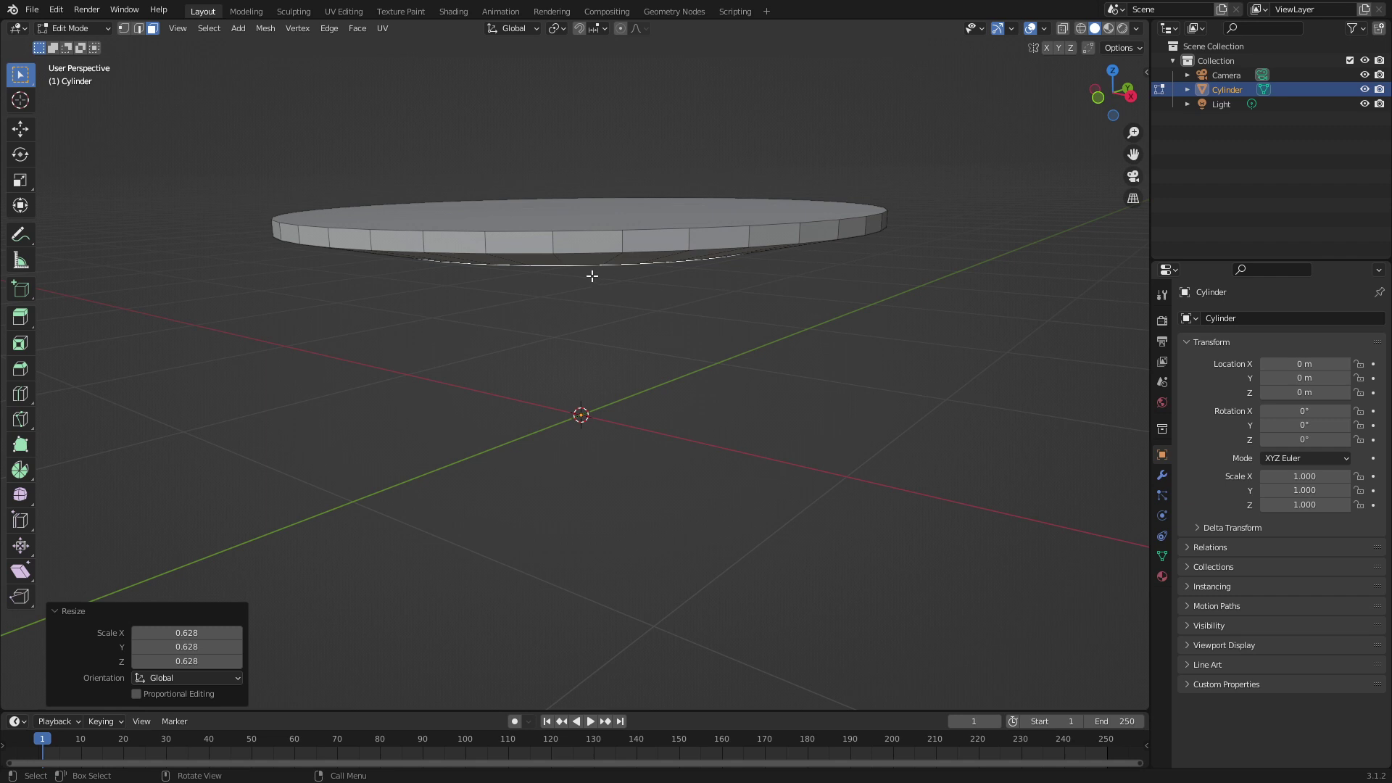
- Lower the disc's top face slightly along Z, about 0.022 m
{"action": "left_click", "coordinate": [590, 211]}
{"action": "key", "text": "g"}
{"action": "key", "text": "z"}
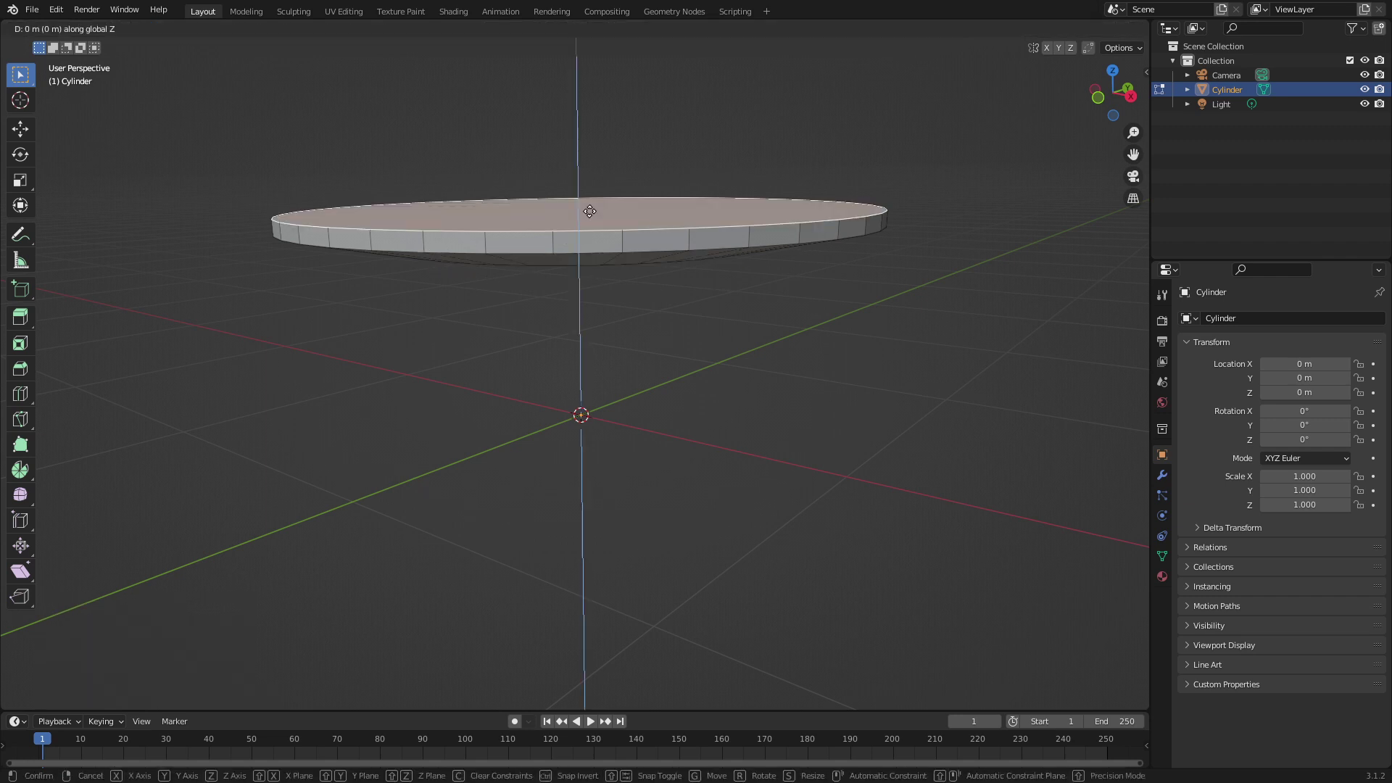
{"action": "left_click", "coordinate": [591, 217]}
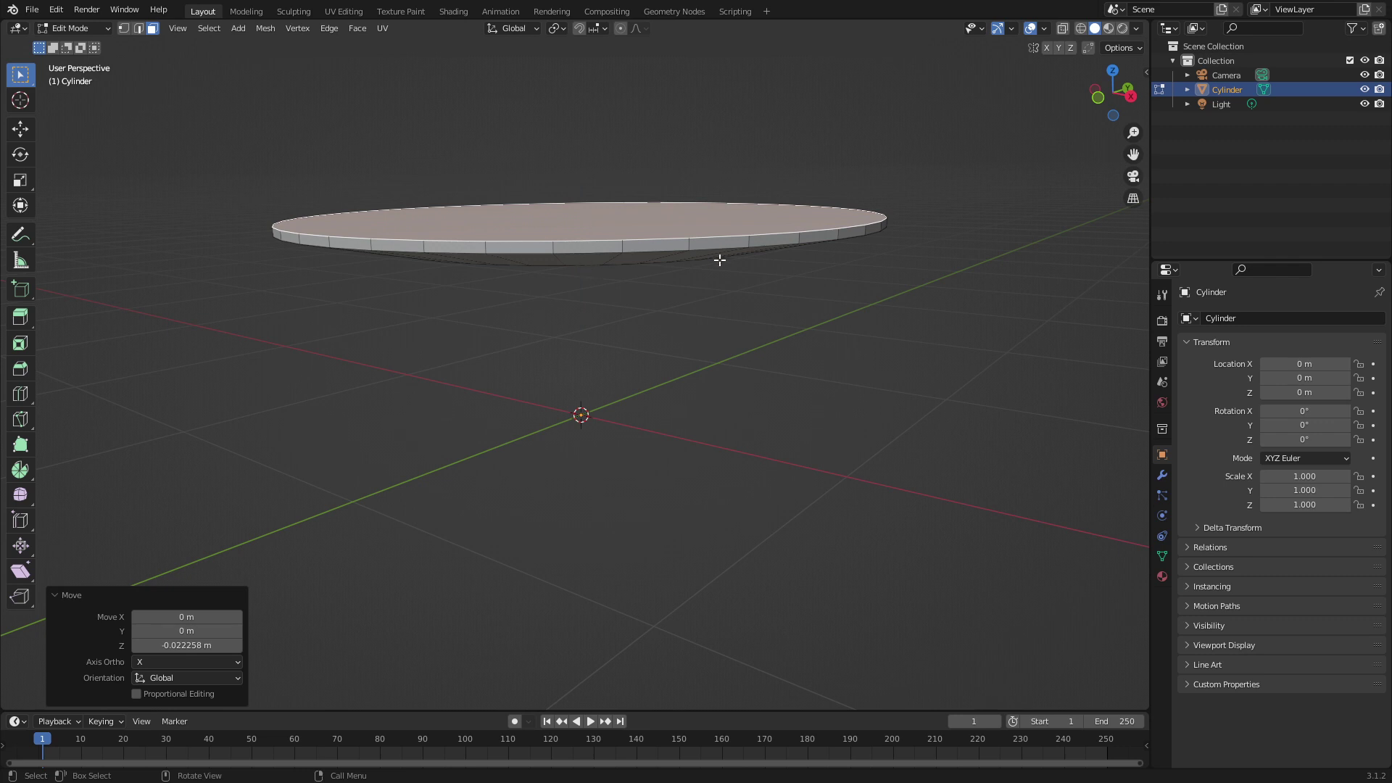
{"action": "left_click", "coordinate": [689, 299]}
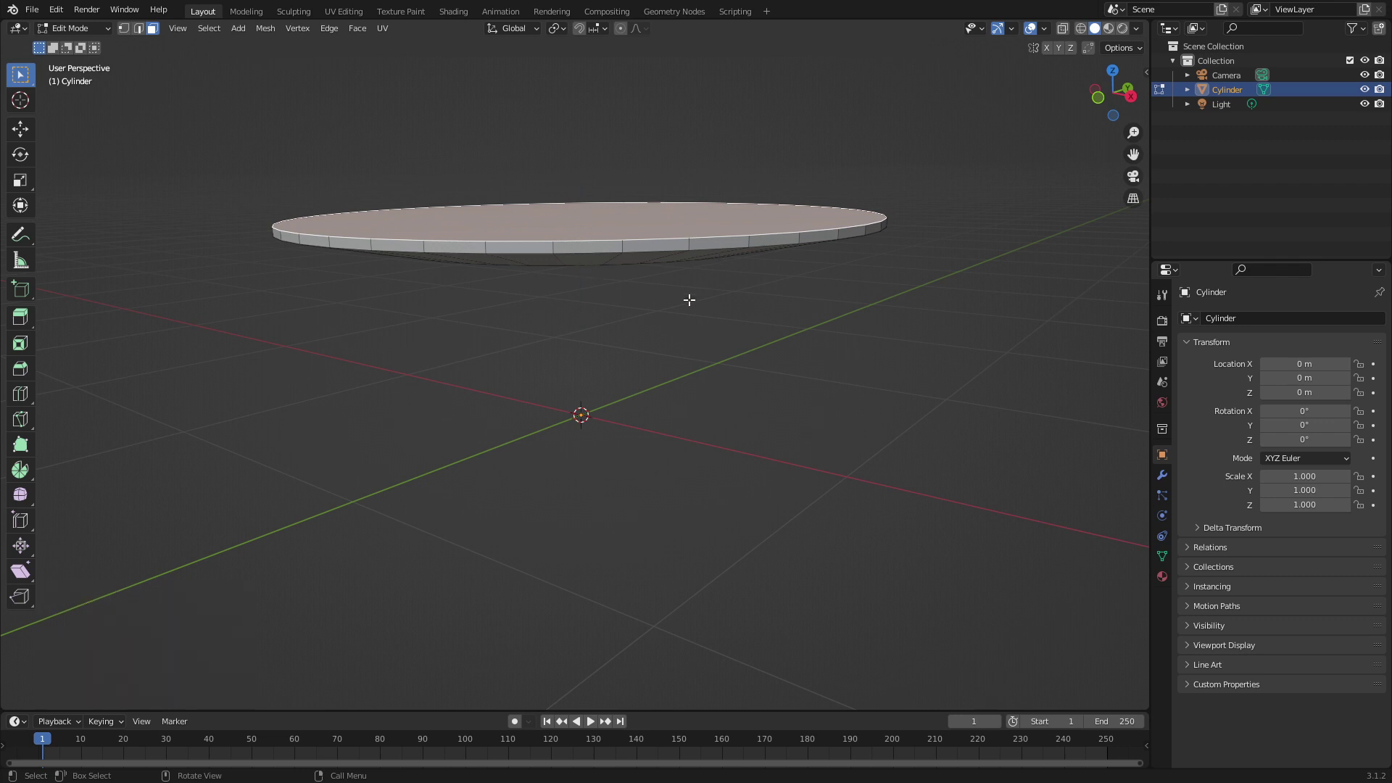
- Delete the disc's selected top faces
{"action": "key", "text": "x"}
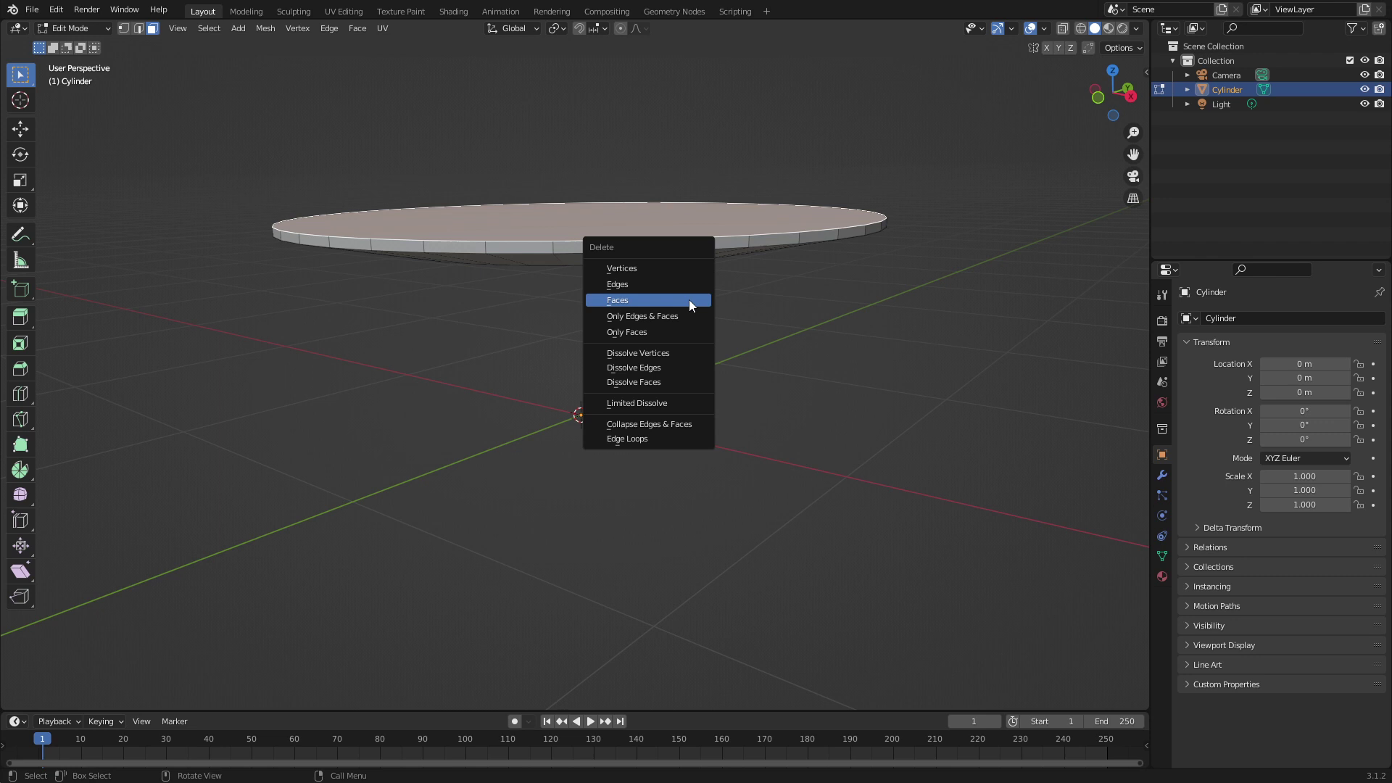
{"action": "left_click", "coordinate": [690, 300]}
{"action": "middle_click_drag", "start_coordinate": [652, 293], "coordinate": [646, 302]}
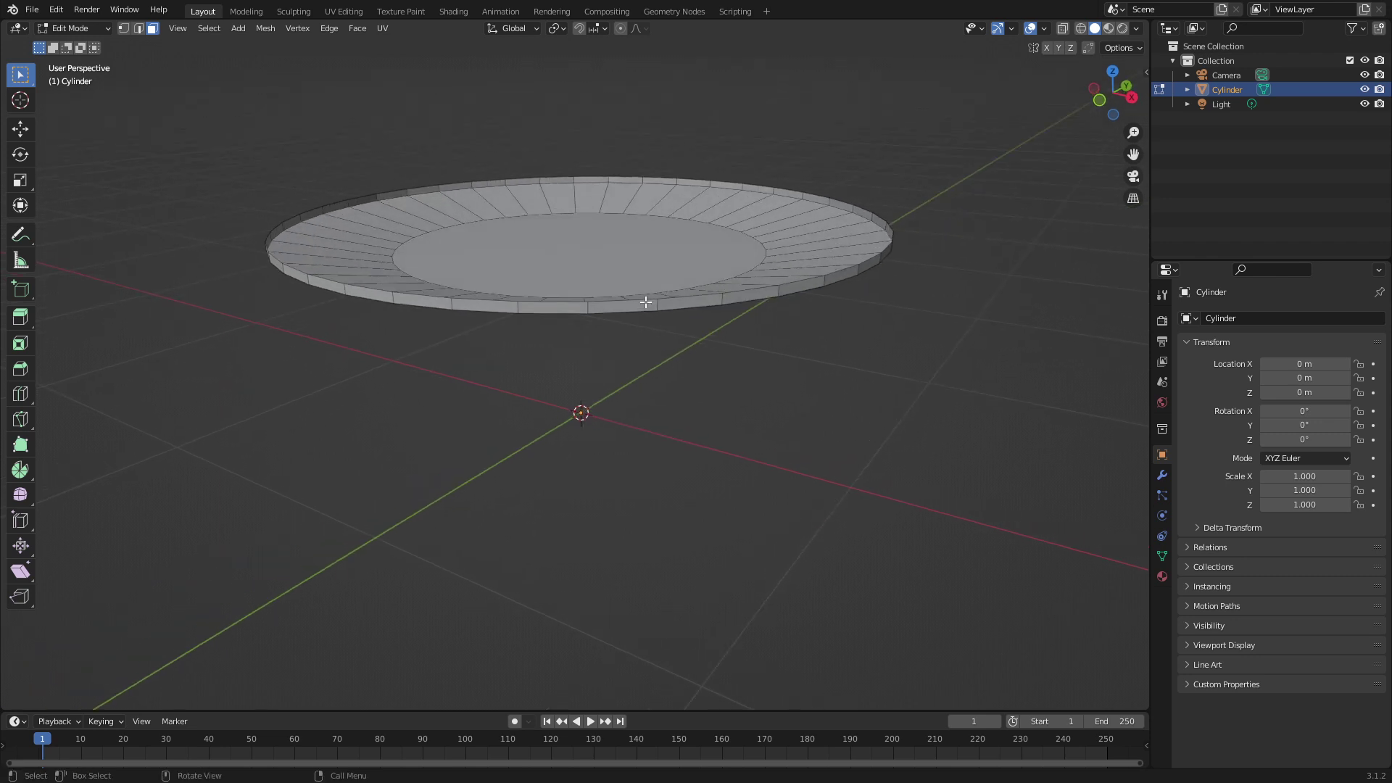
- Grid Fill the disc's outer rim edge loop and lower the Span to 1
{"action": "key", "text": "2"}
{"action": "left_click", "coordinate": [623, 175], "text": "alt"}
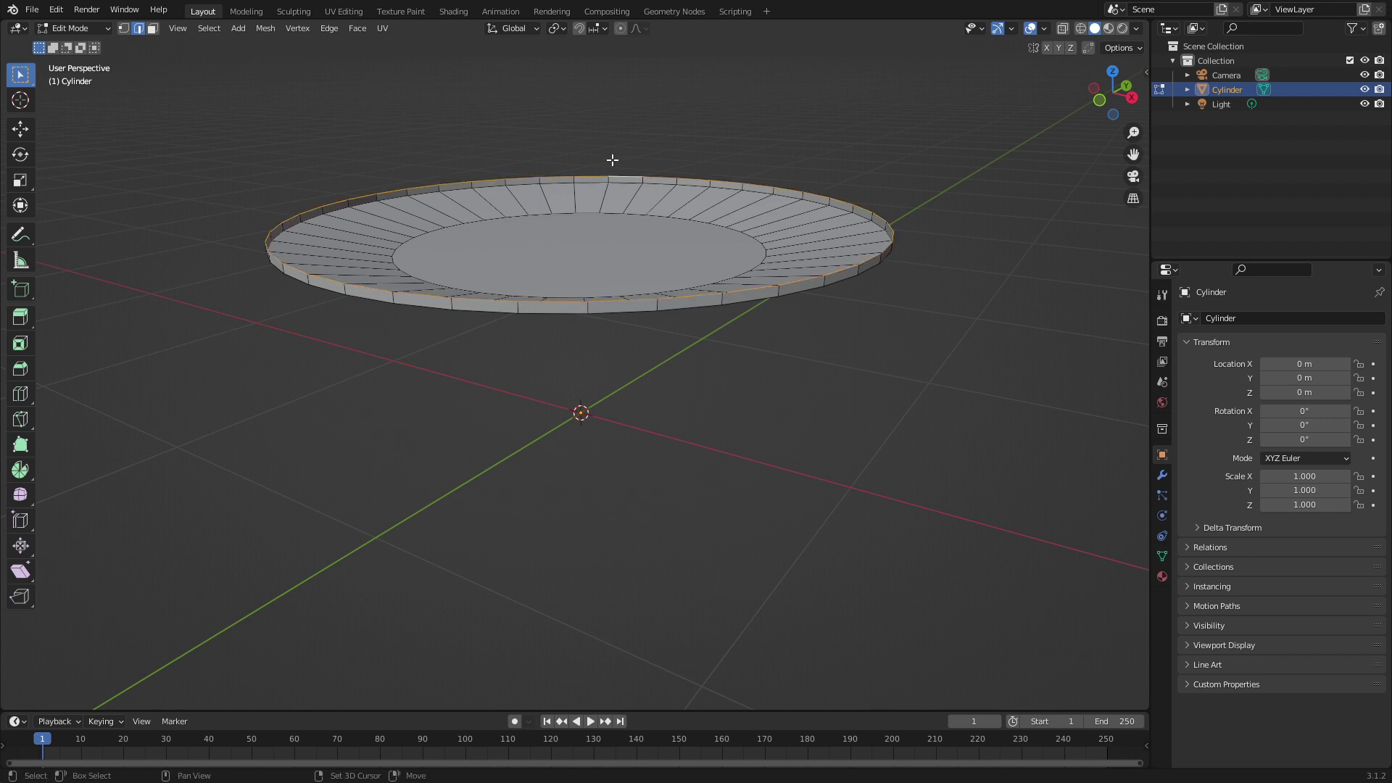
{"action": "middle_click_drag", "start_coordinate": [611, 155], "coordinate": [598, 229], "text": "shift"}
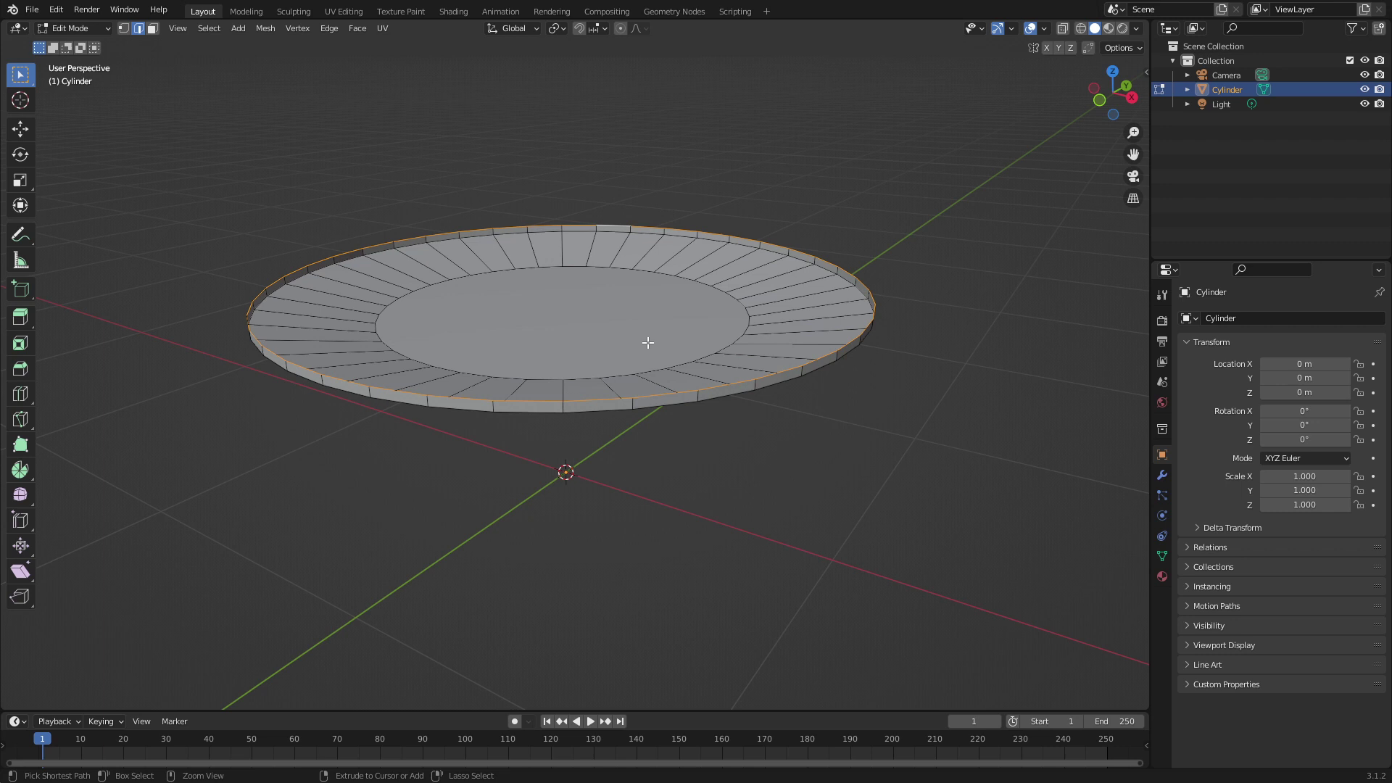
{"action": "key", "text": "ctrl+f"}
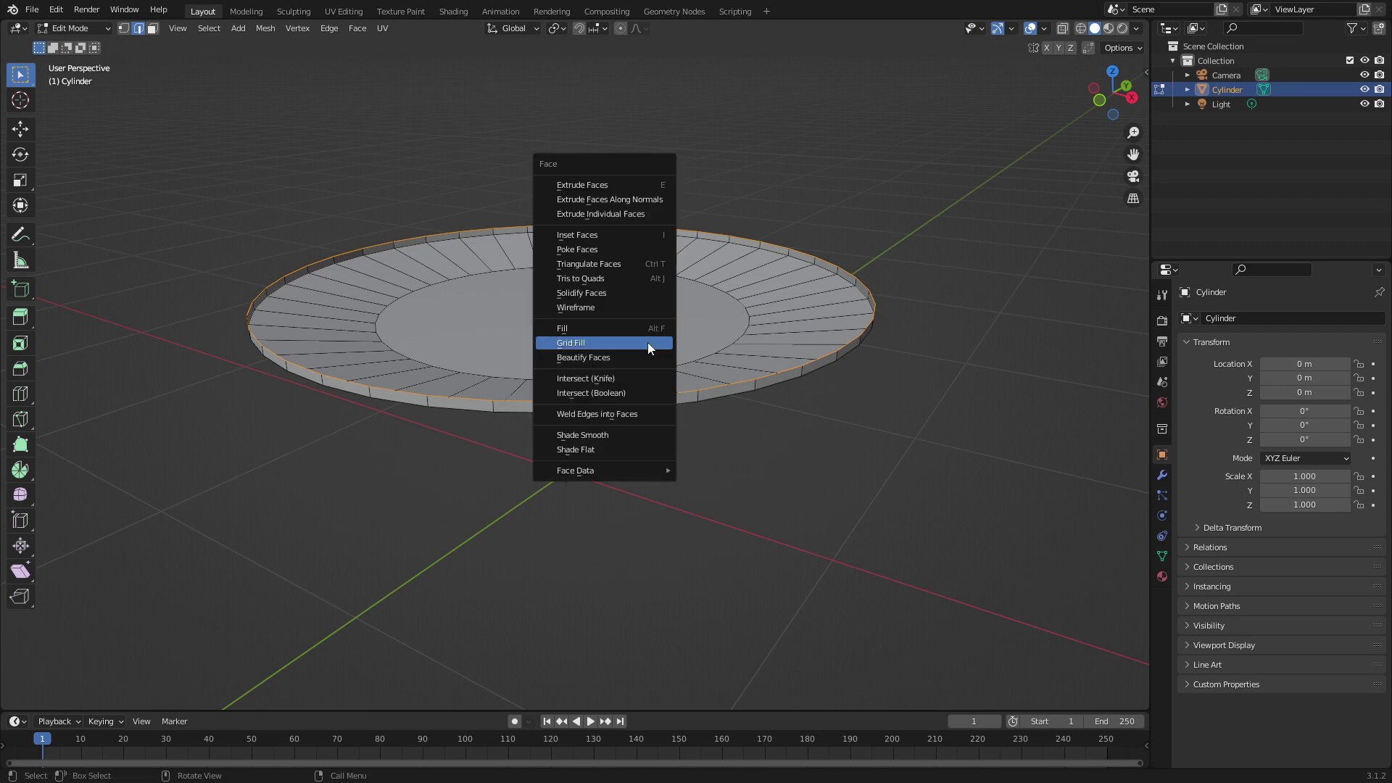
{"action": "left_click", "coordinate": [647, 342]}
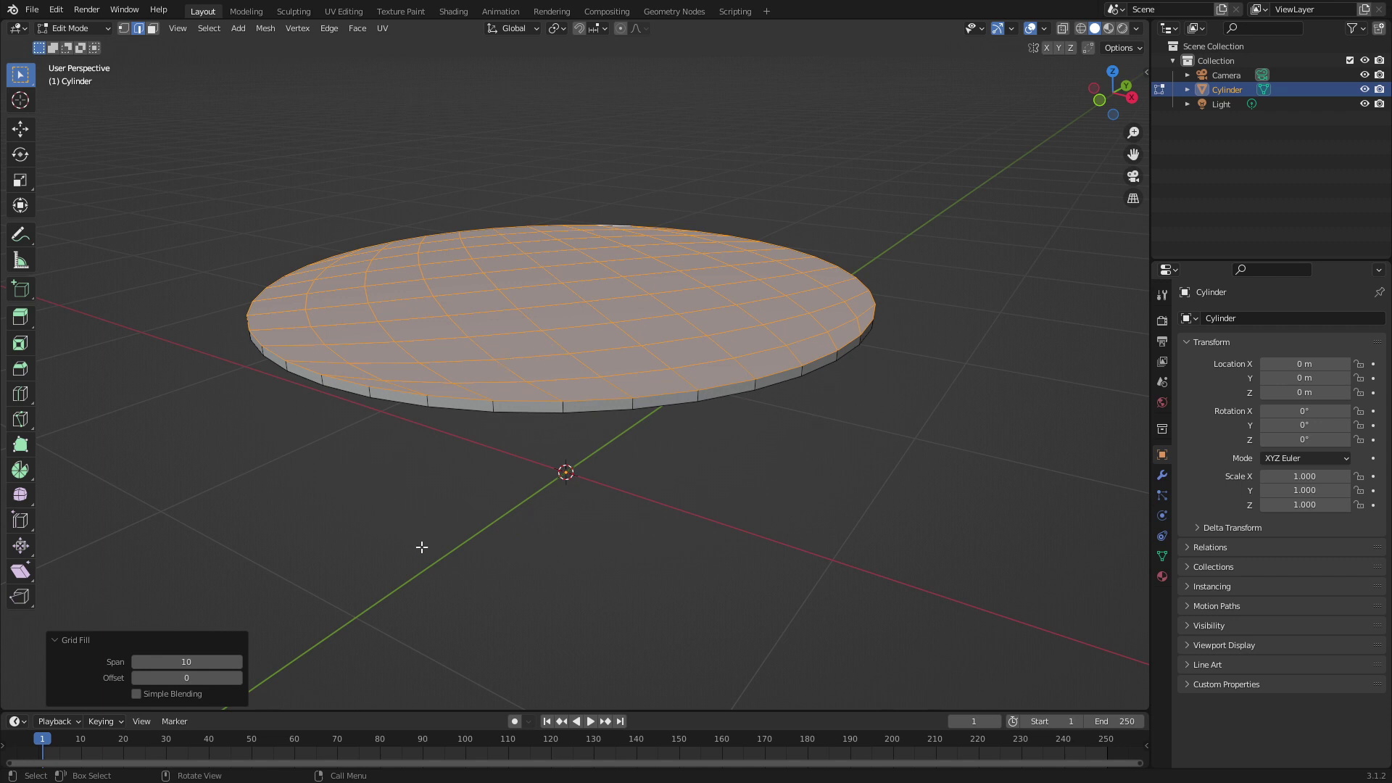
{"action": "left_click", "coordinate": [136, 662]}
{"action": "left_click", "coordinate": [136, 662]}
{"action": "left_click", "coordinate": [137, 662]}
{"action": "left_click", "coordinate": [136, 662]}
{"action": "left_click", "coordinate": [136, 662]}
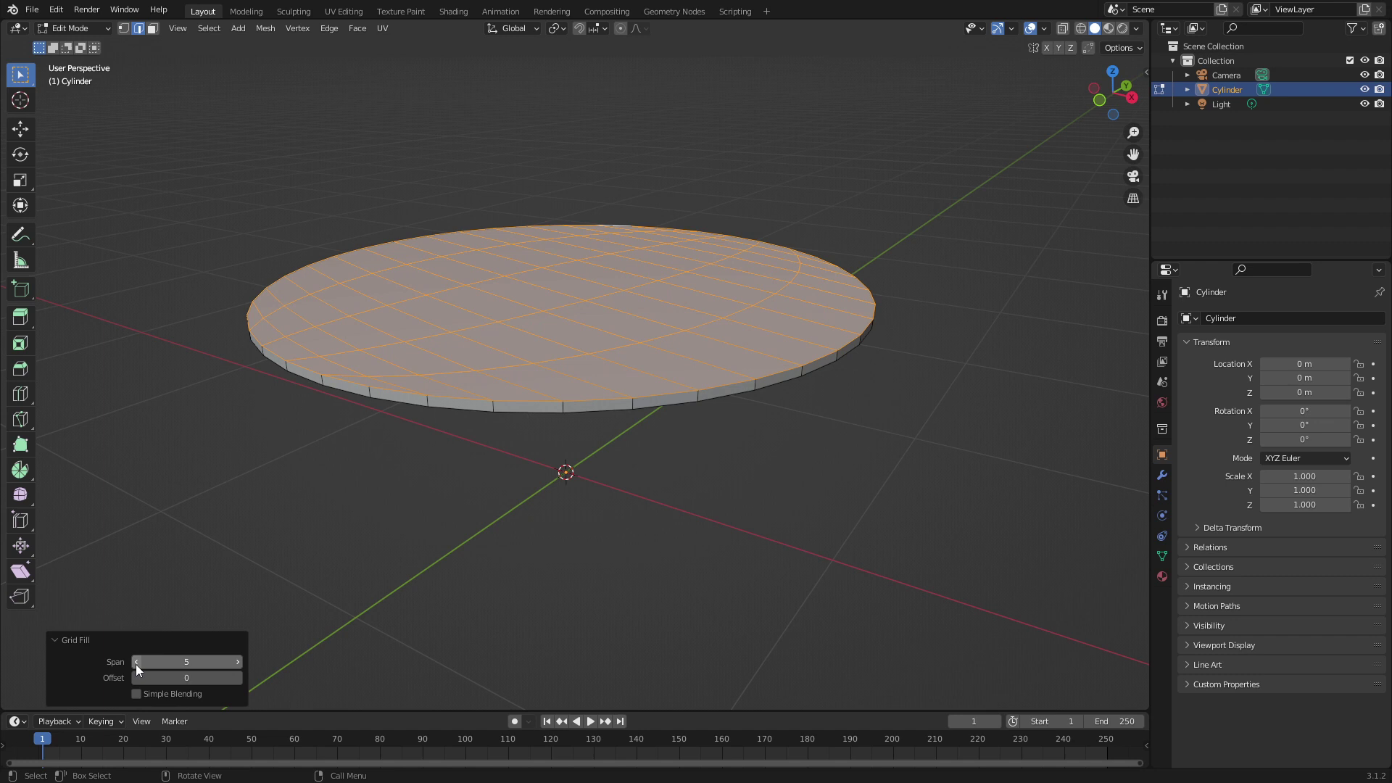
{"action": "left_click", "coordinate": [136, 662]}
{"action": "left_click", "coordinate": [137, 662]}
{"action": "left_click", "coordinate": [136, 662]}
{"action": "left_click", "coordinate": [137, 662]}
- Delete the inner face on the disc's underside
{"action": "middle_click_drag", "start_coordinate": [621, 396], "coordinate": [570, 356]}
{"action": "left_click", "coordinate": [569, 356]}
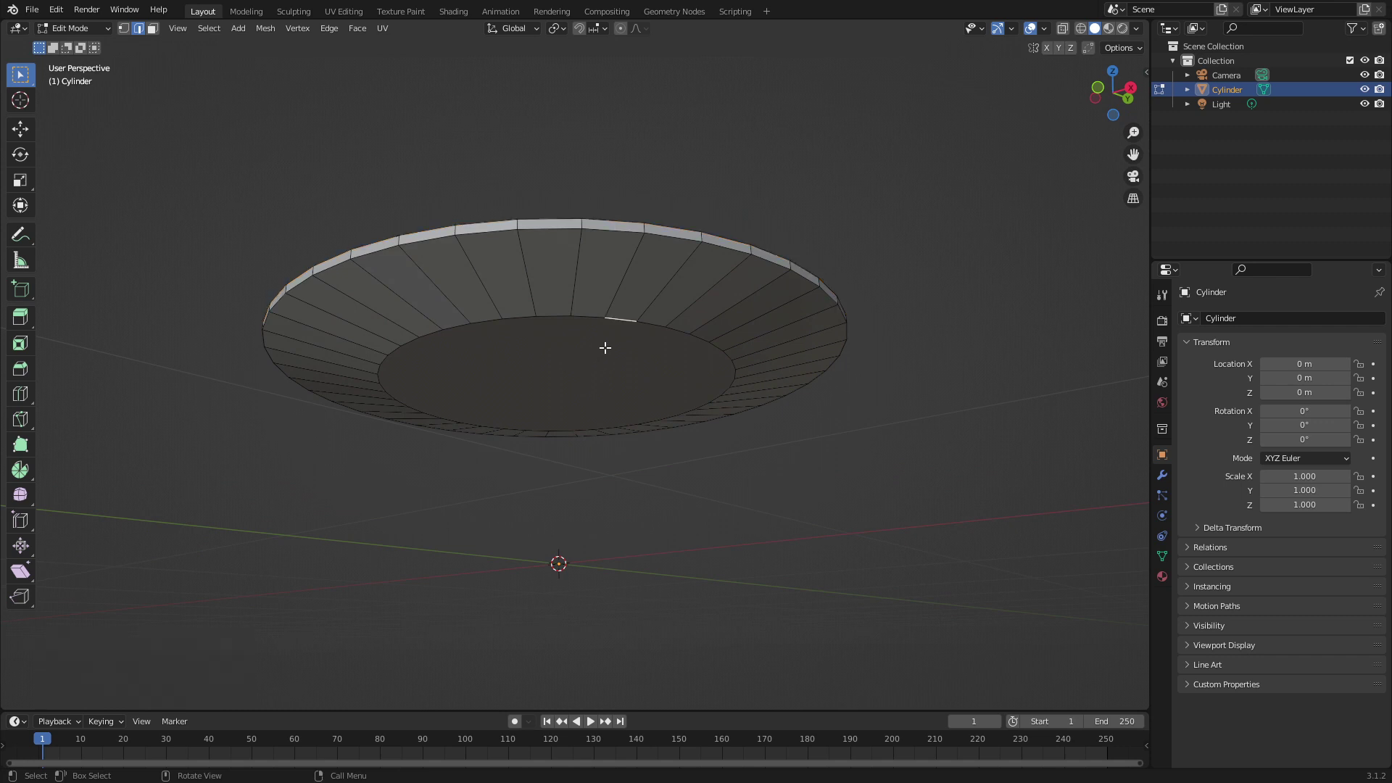
{"action": "key", "text": "3"}
{"action": "left_click", "coordinate": [596, 378]}
{"action": "key", "text": "x"}
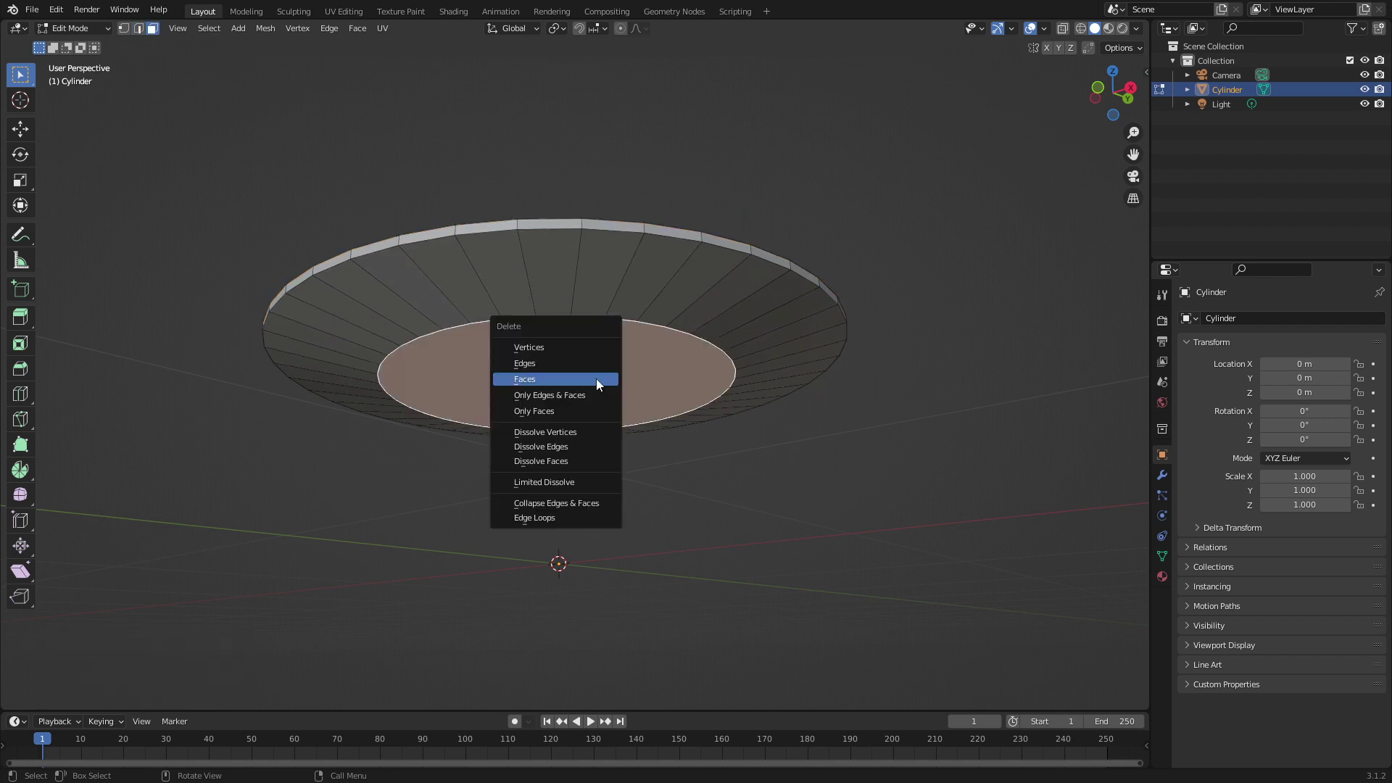
{"action": "left_click", "coordinate": [596, 378]}
- Grid Fill the inner rim edge loop, adjust its Span, and return to Object Mode
{"action": "key", "text": "2"}
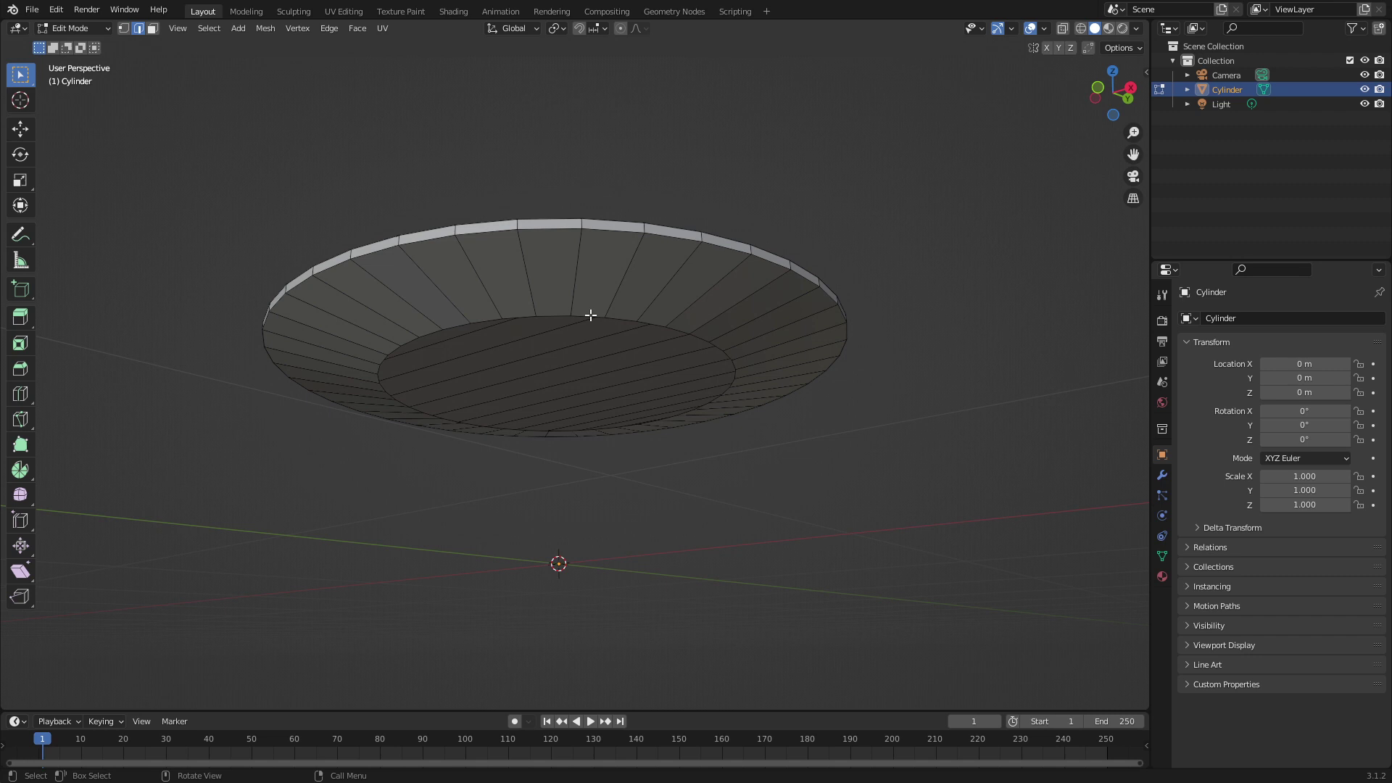
{"action": "left_click", "coordinate": [591, 317], "text": "alt"}
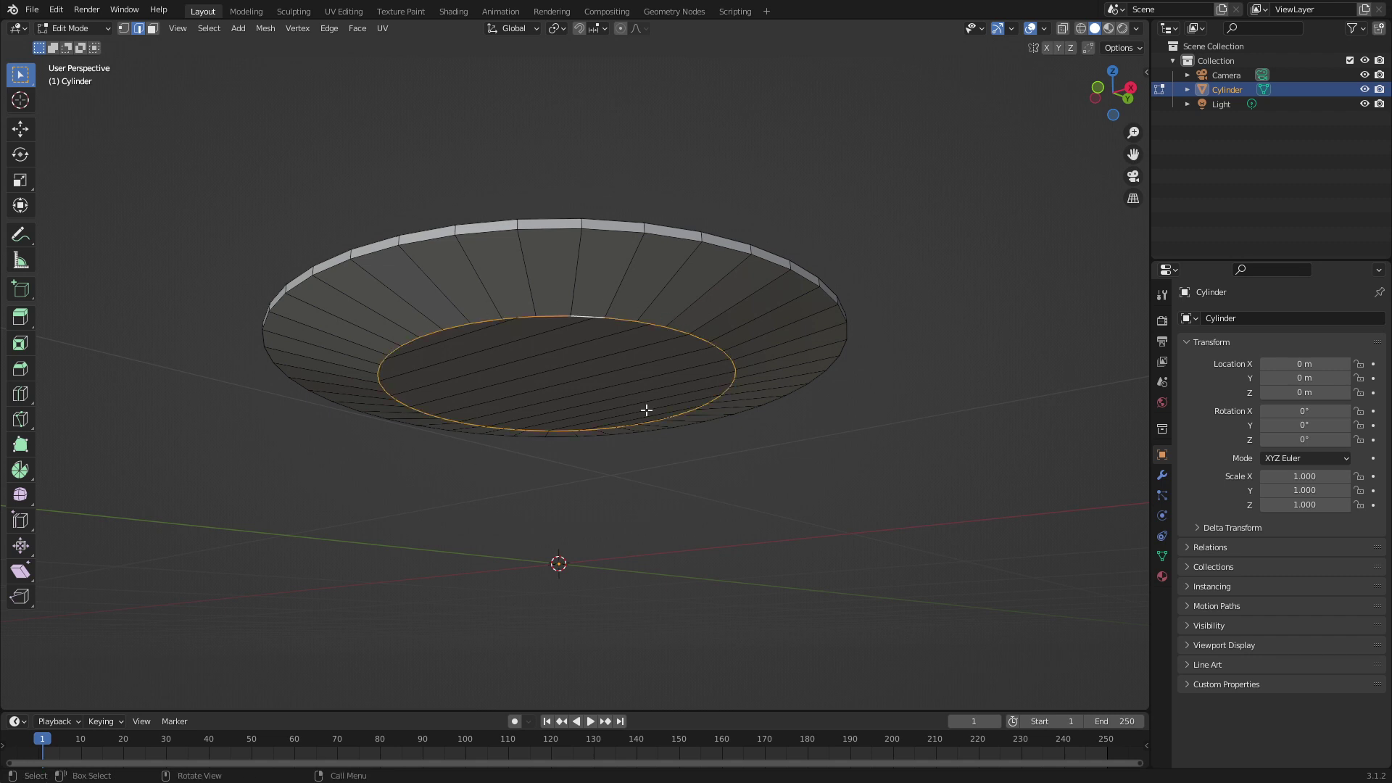
{"action": "key", "text": "ctrl"}
{"action": "key", "text": "ctrl+f"}
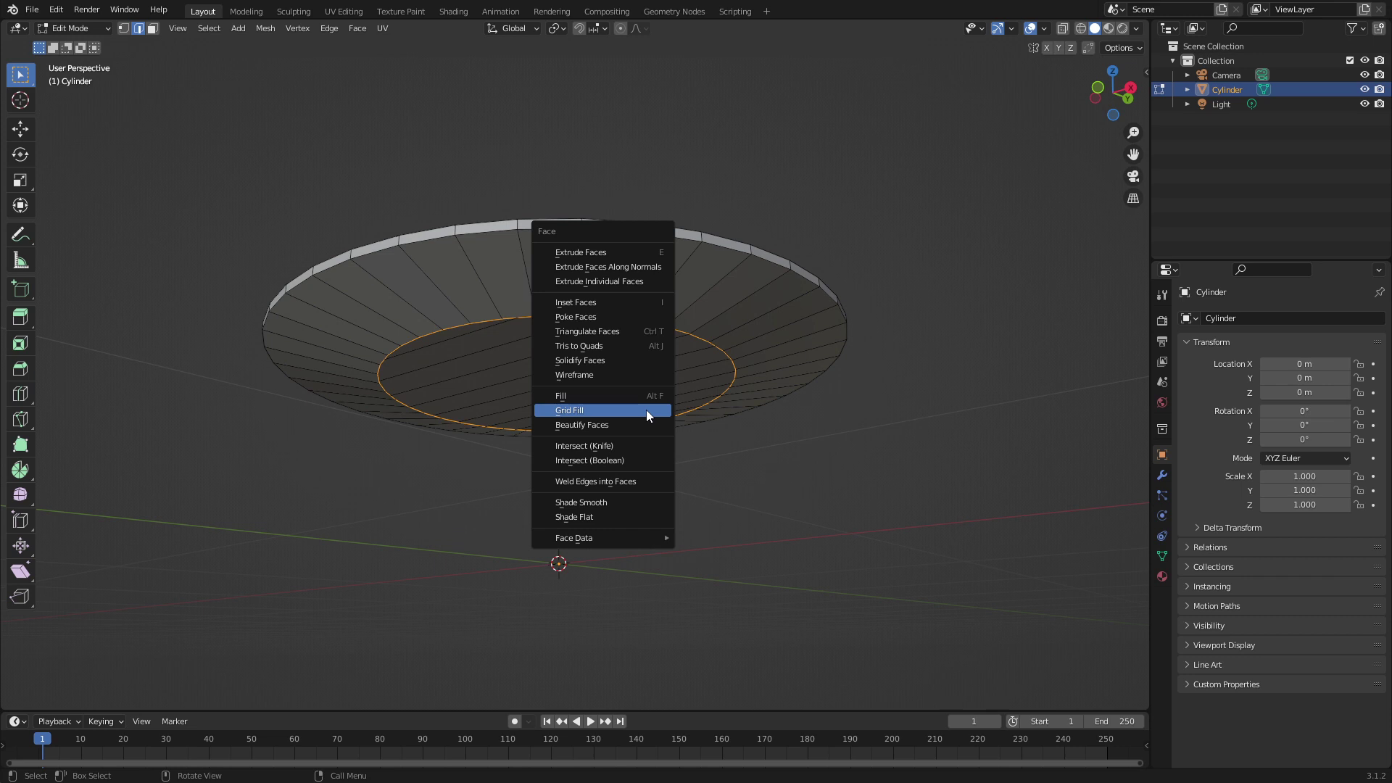
{"action": "left_click", "coordinate": [646, 410]}
{"action": "mouse_move", "coordinate": [133, 662]}
{"action": "left_mouse_down"}
{"action": "mouse_move", "coordinate": [109, 663]}
{"action": "mouse_move", "coordinate": [167, 661]}
{"action": "mouse_move", "coordinate": [135, 661]}
{"action": "left_mouse_up"}
{"action": "key", "text": "Tab"}
{"action": "middle_click_drag", "start_coordinate": [506, 485], "coordinate": [567, 535]}
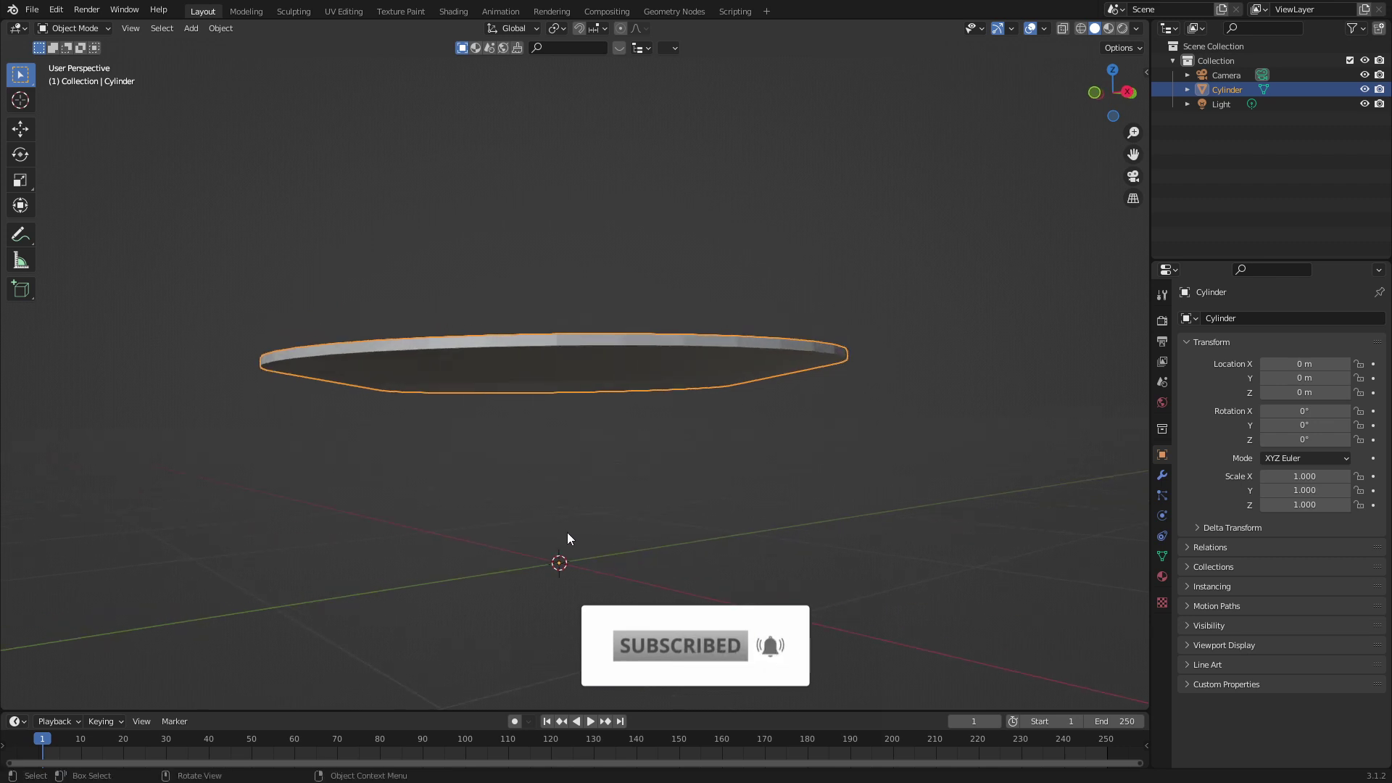
- Add a second cylinder, Cylinder.001, at the origin with 12 vertices
{"action": "key", "text": "shift+a"}
{"action": "mouse_move", "coordinate": [549, 488]}
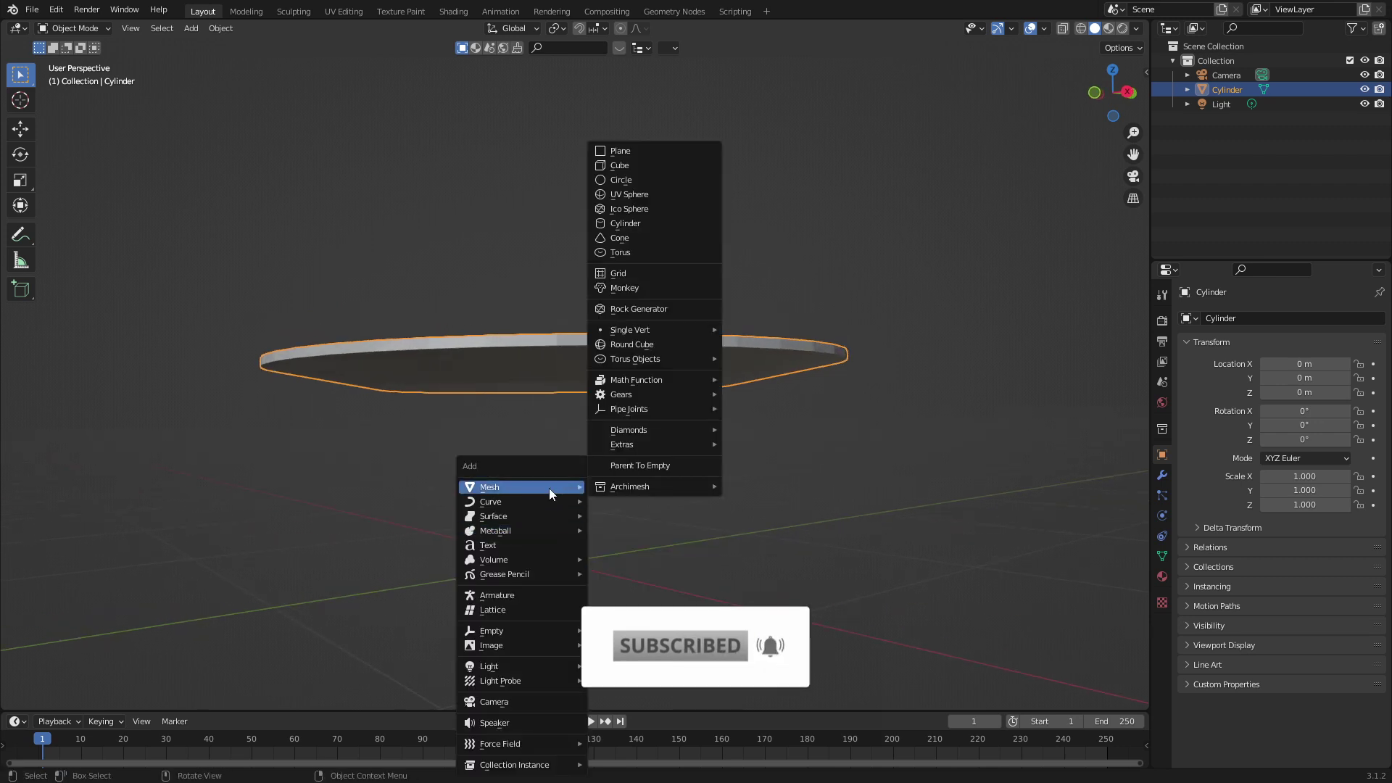
{"action": "left_click", "coordinate": [654, 226]}
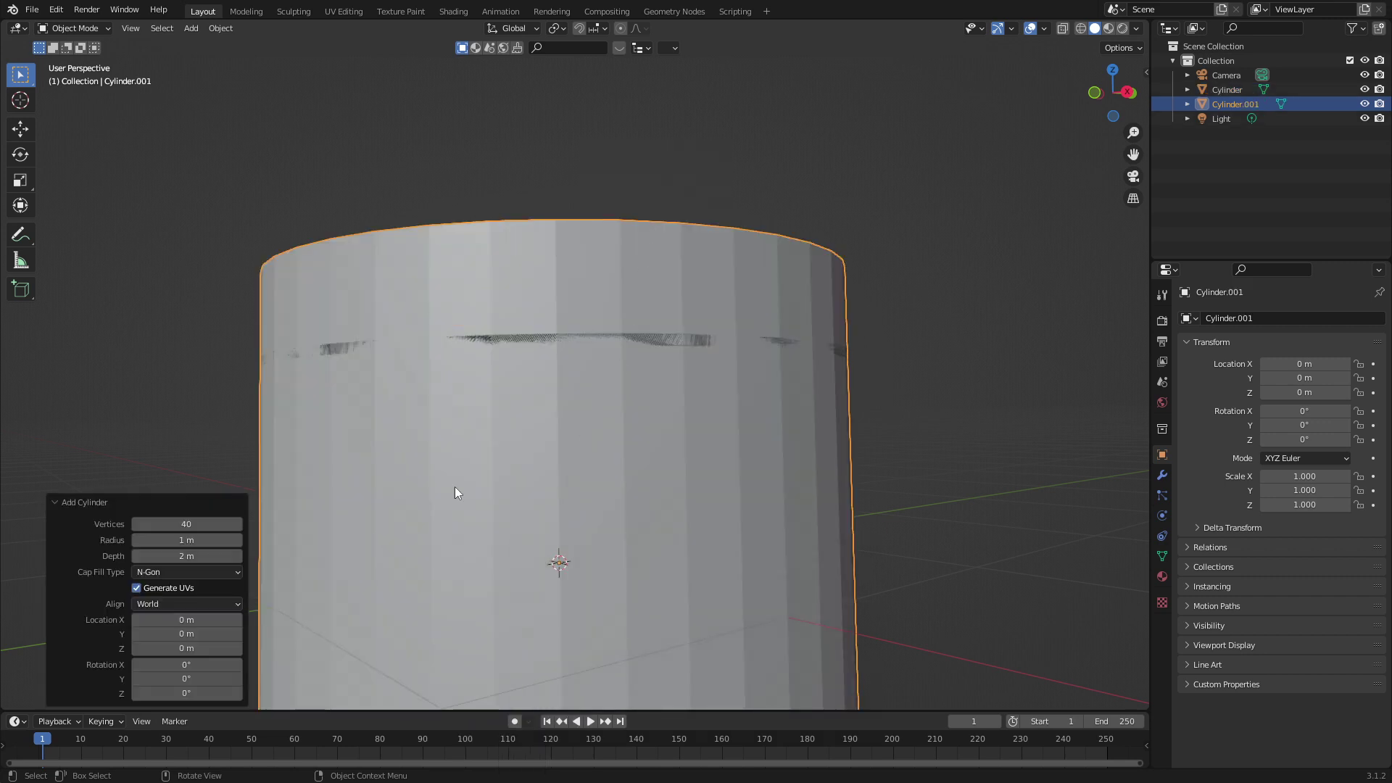
{"action": "left_click", "coordinate": [205, 524]}
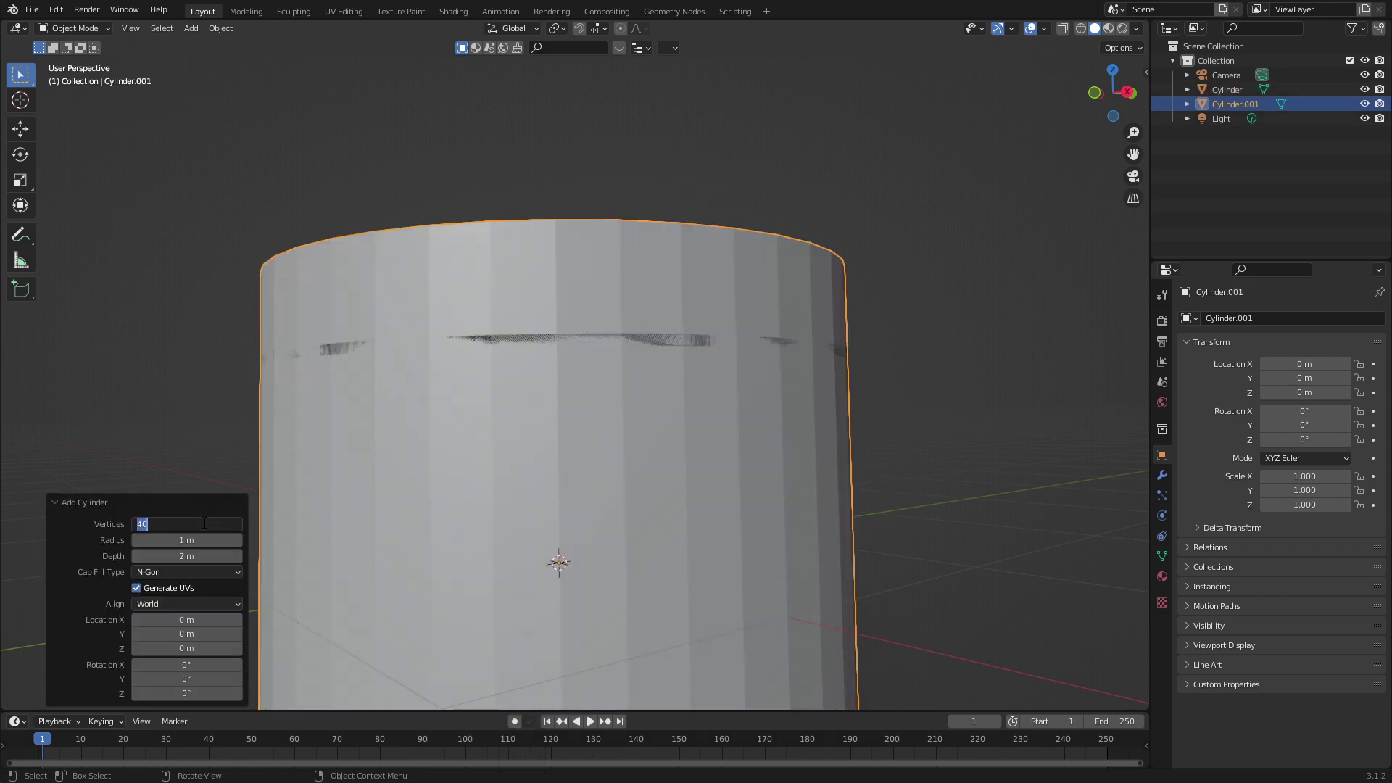
{"action": "type", "text": "12"}
{"action": "key", "text": "Return"}
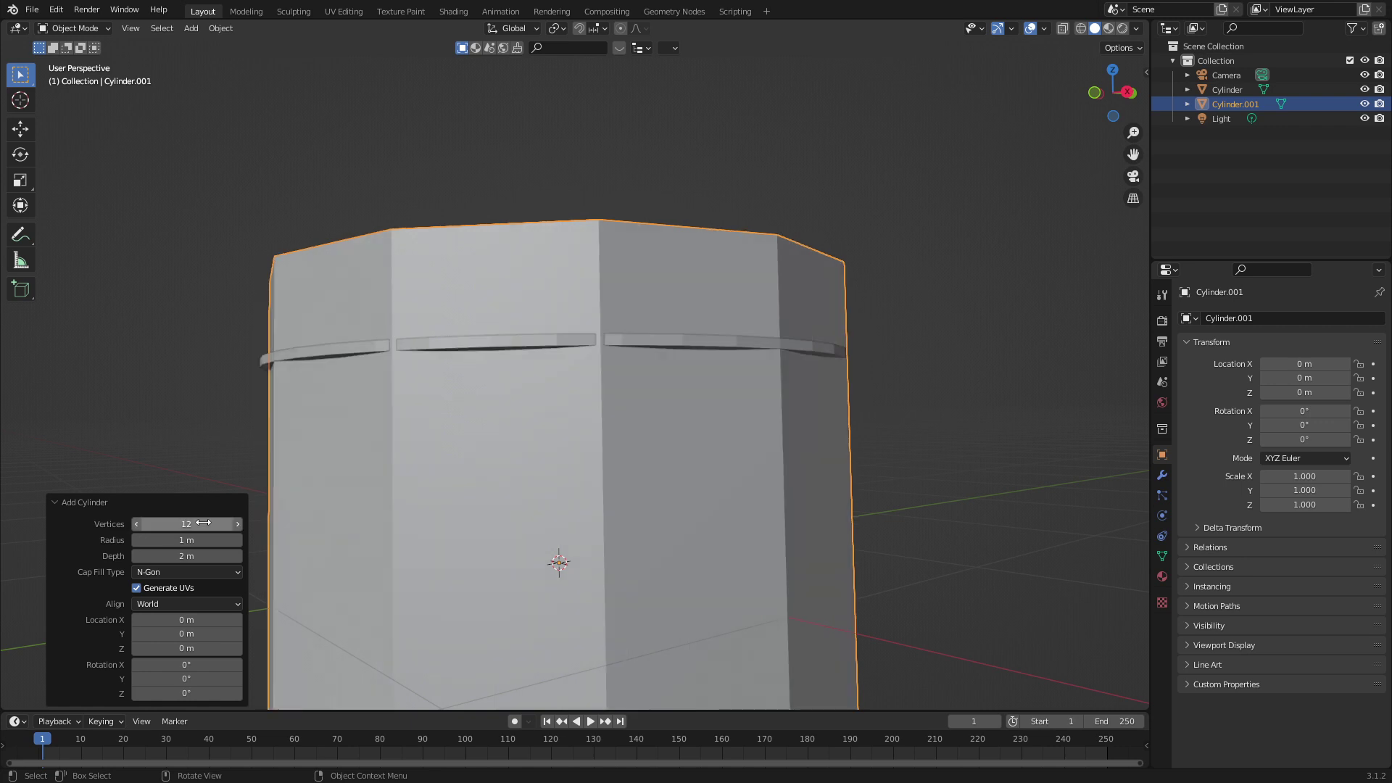
- Shrink Cylinder.001's mesh uniformly to 0.074 and view it from the Right
{"action": "scroll", "coordinate": [693, 452], "scroll_direction": "down", "scroll_amount": 3}
{"action": "middle_click_drag", "start_coordinate": [693, 453], "coordinate": [702, 377]}
{"action": "key", "text": "Tab"}
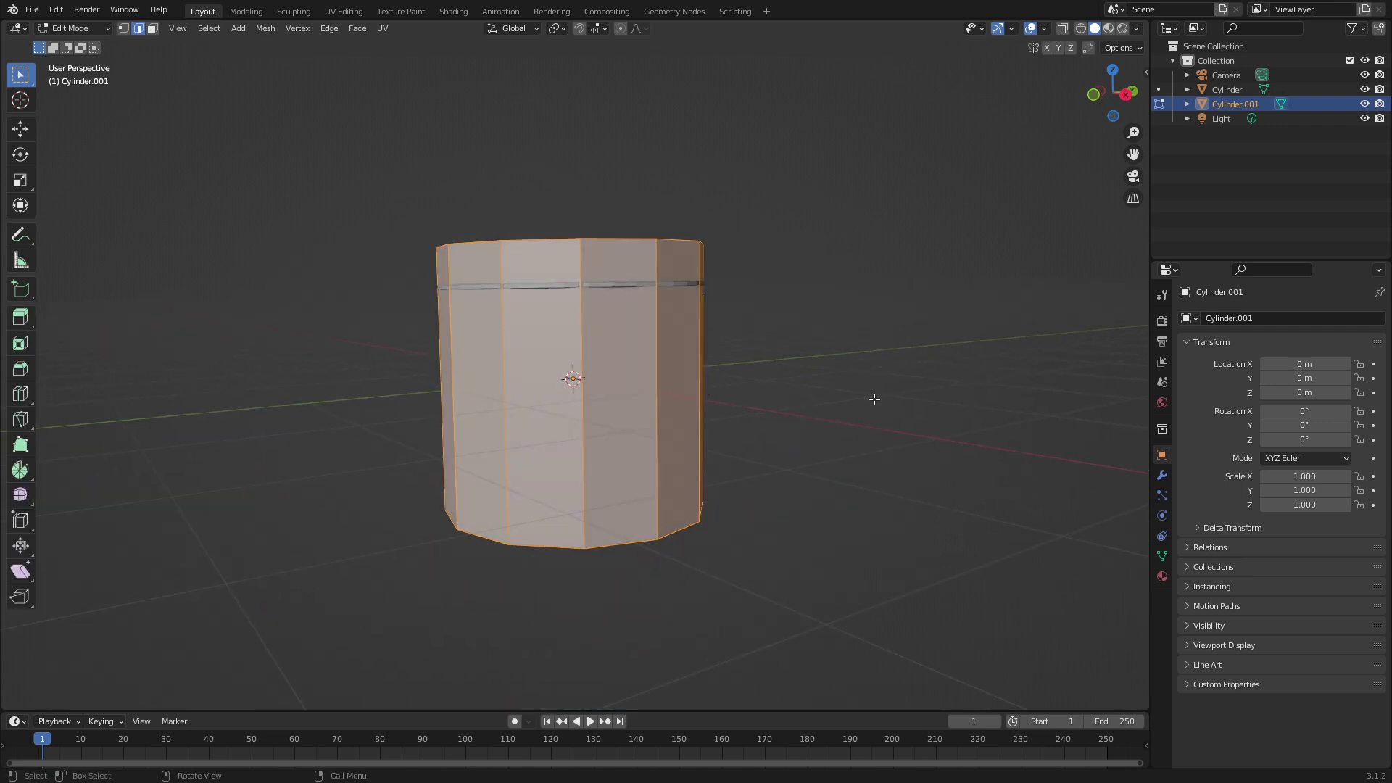
{"action": "key", "text": "s"}
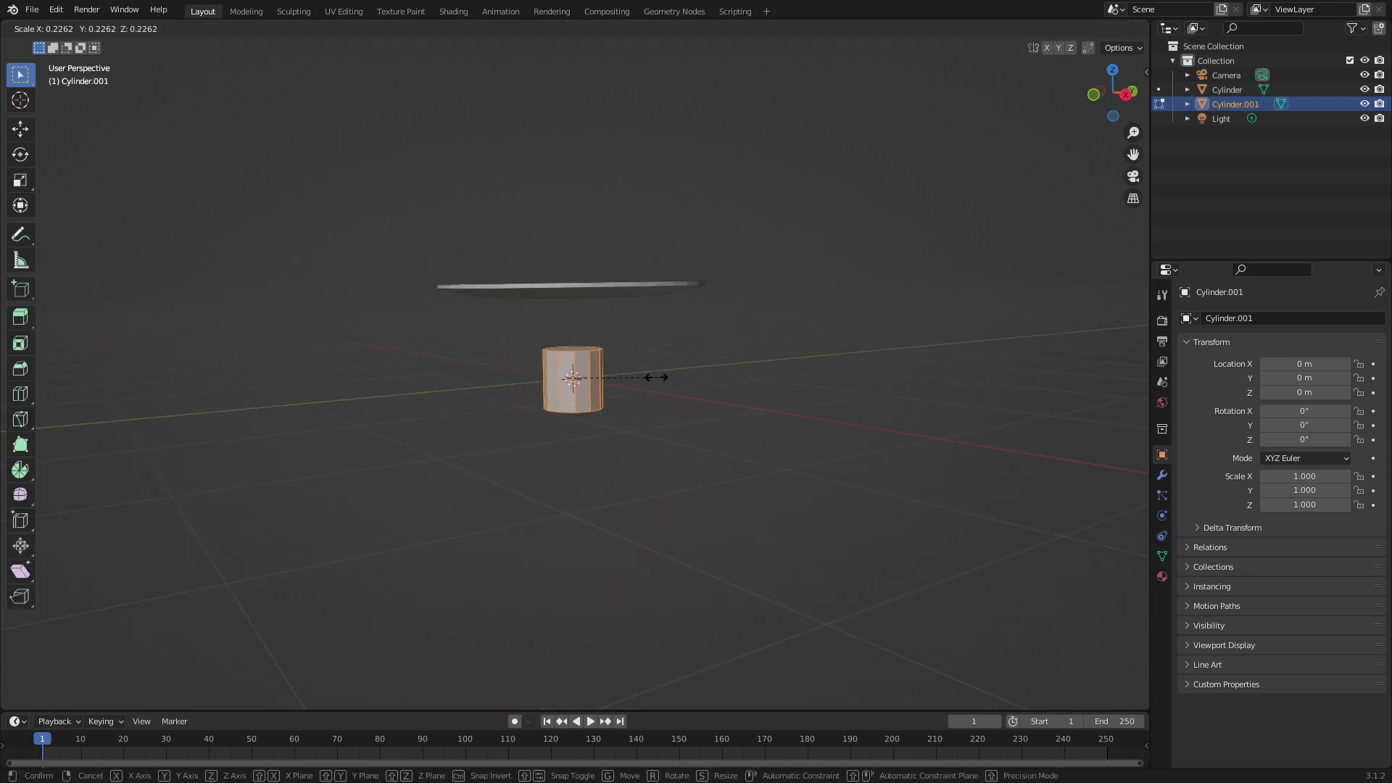
{"action": "left_click", "coordinate": [609, 374]}
{"action": "middle_click_drag", "start_coordinate": [609, 375], "coordinate": [596, 413]}
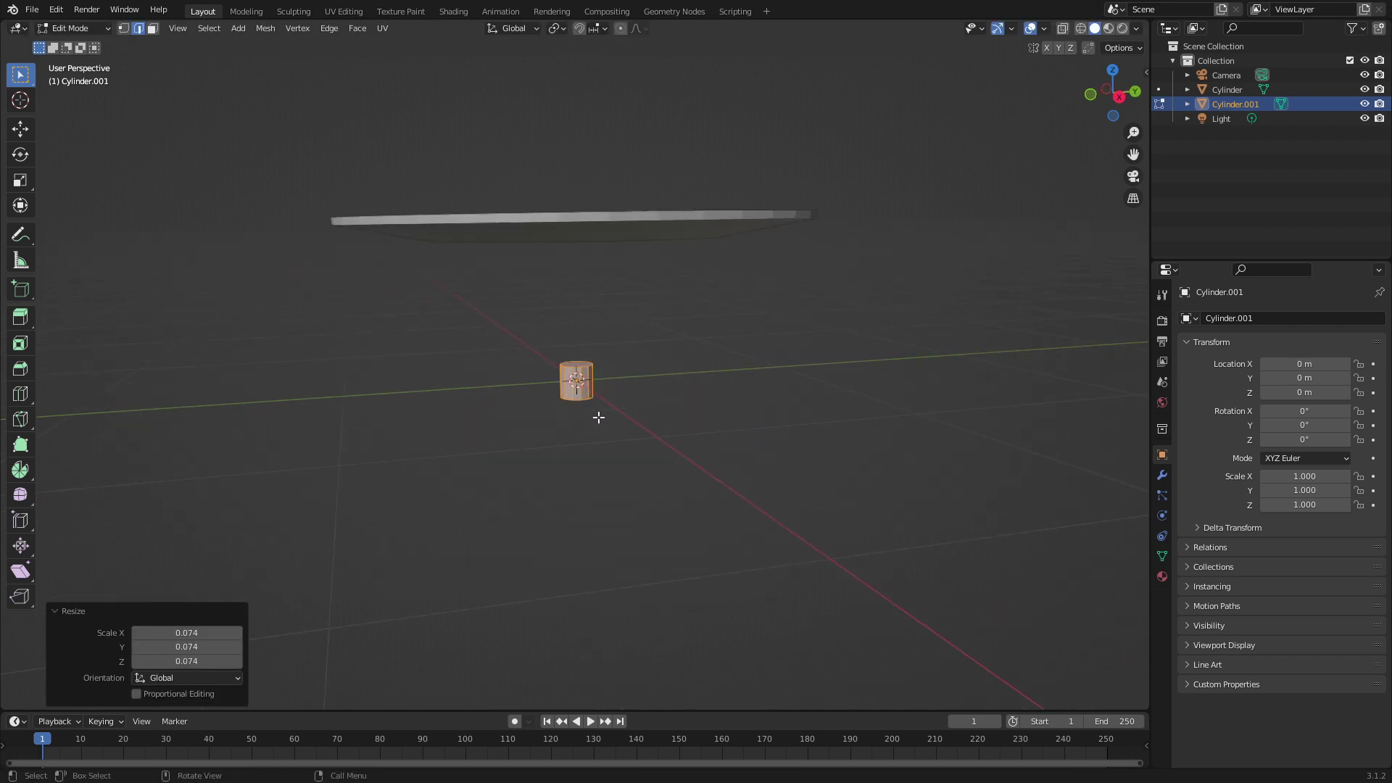
{"action": "scroll", "coordinate": [605, 448], "scroll_direction": "up", "scroll_amount": 3}
{"action": "scroll", "coordinate": [604, 447], "scroll_direction": "up", "scroll_amount": 2}
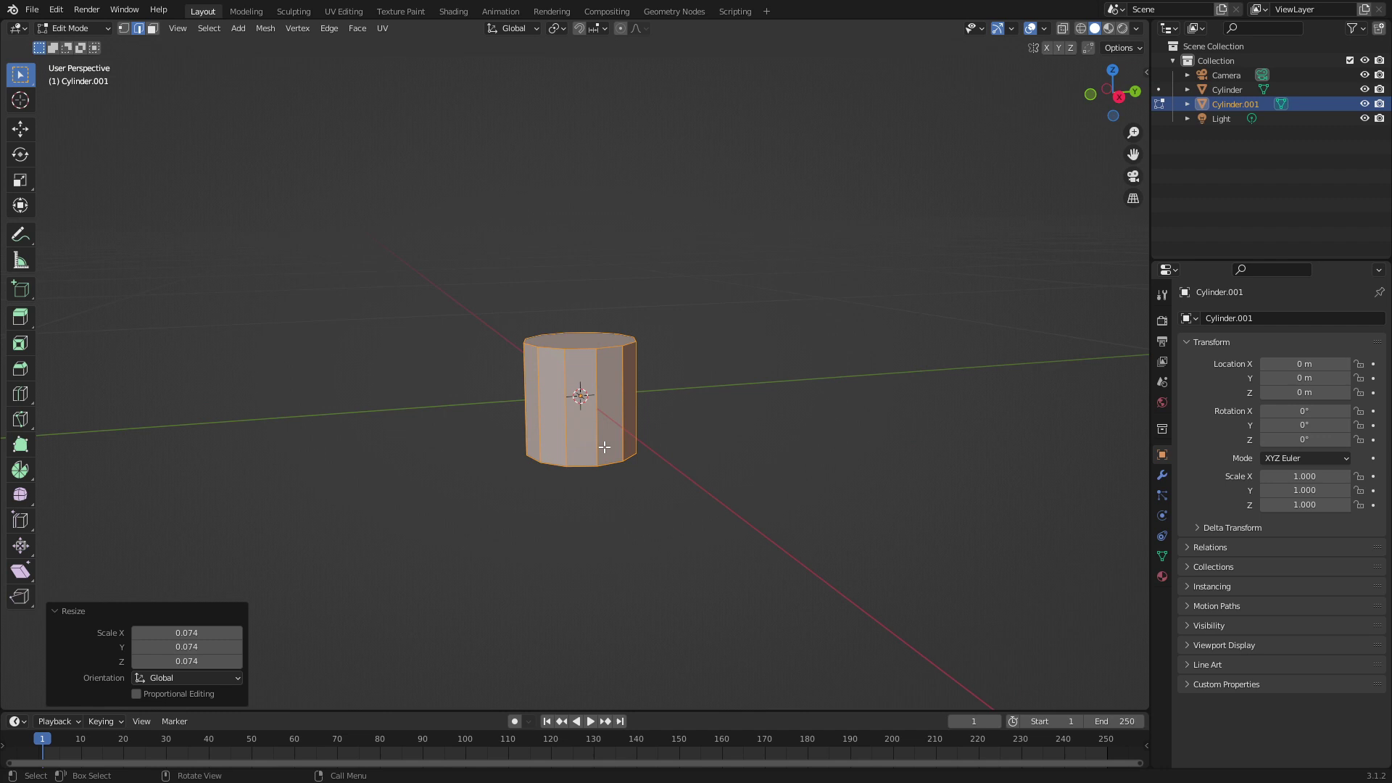
{"action": "key", "text": "KP_3"}
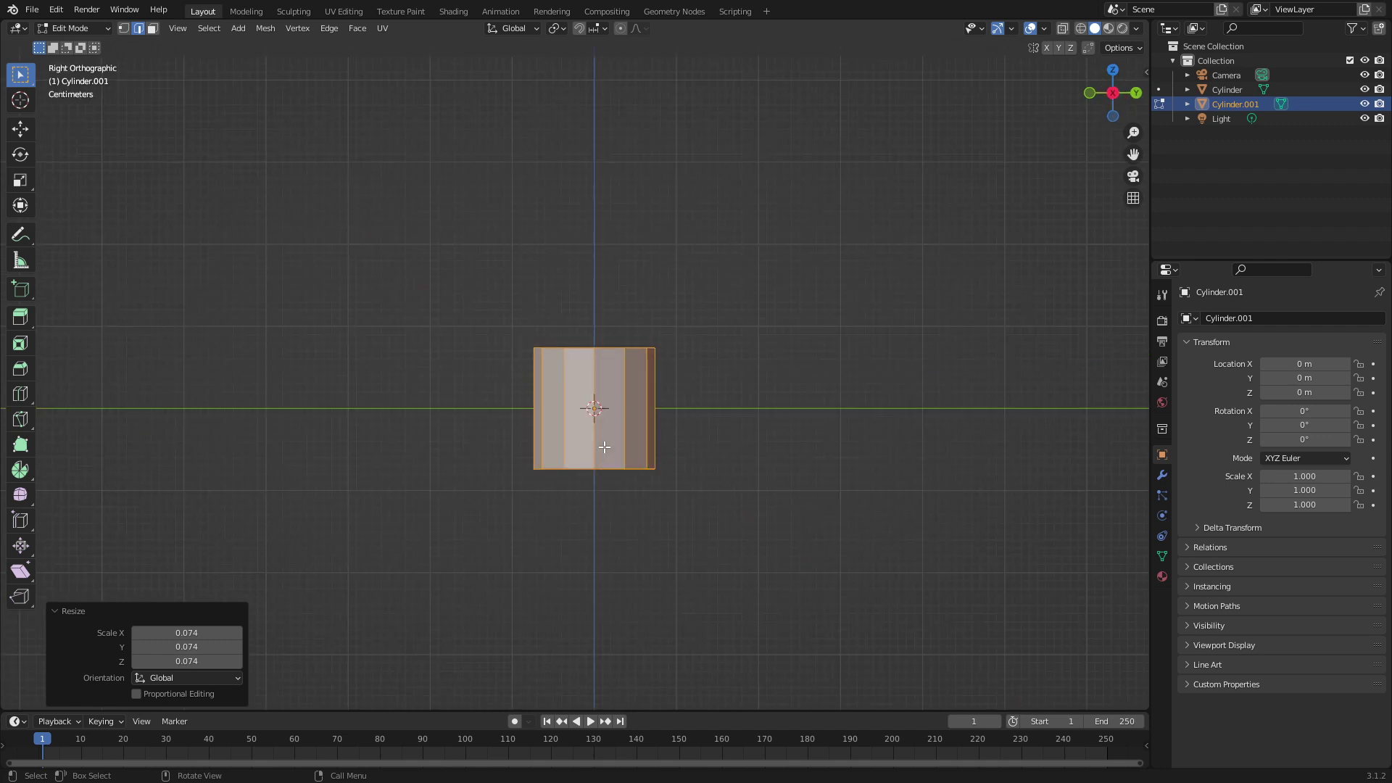
{"action": "scroll", "coordinate": [653, 438], "scroll_direction": "up", "scroll_amount": 3}
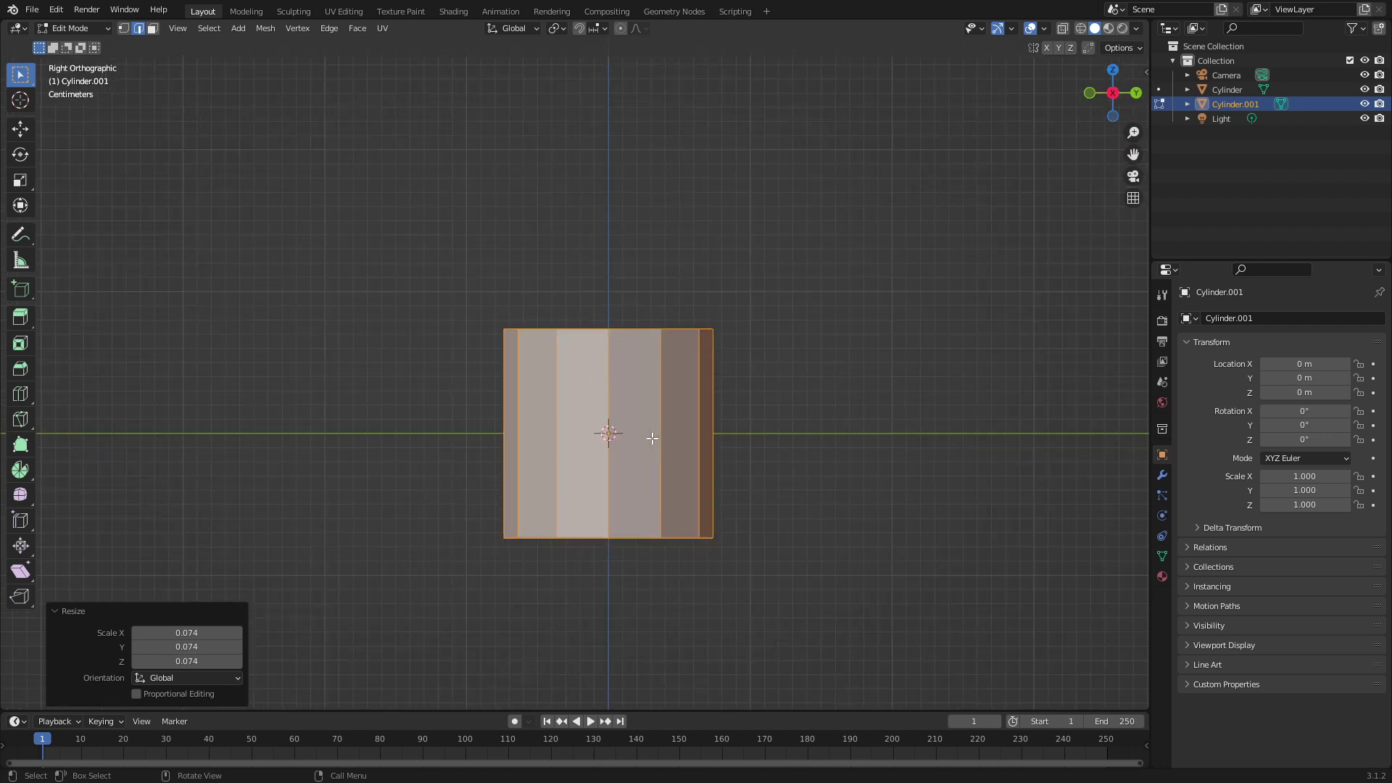
- In wireframe shading, delete the cylinder's right-hand side faces
{"action": "key", "text": "z"}
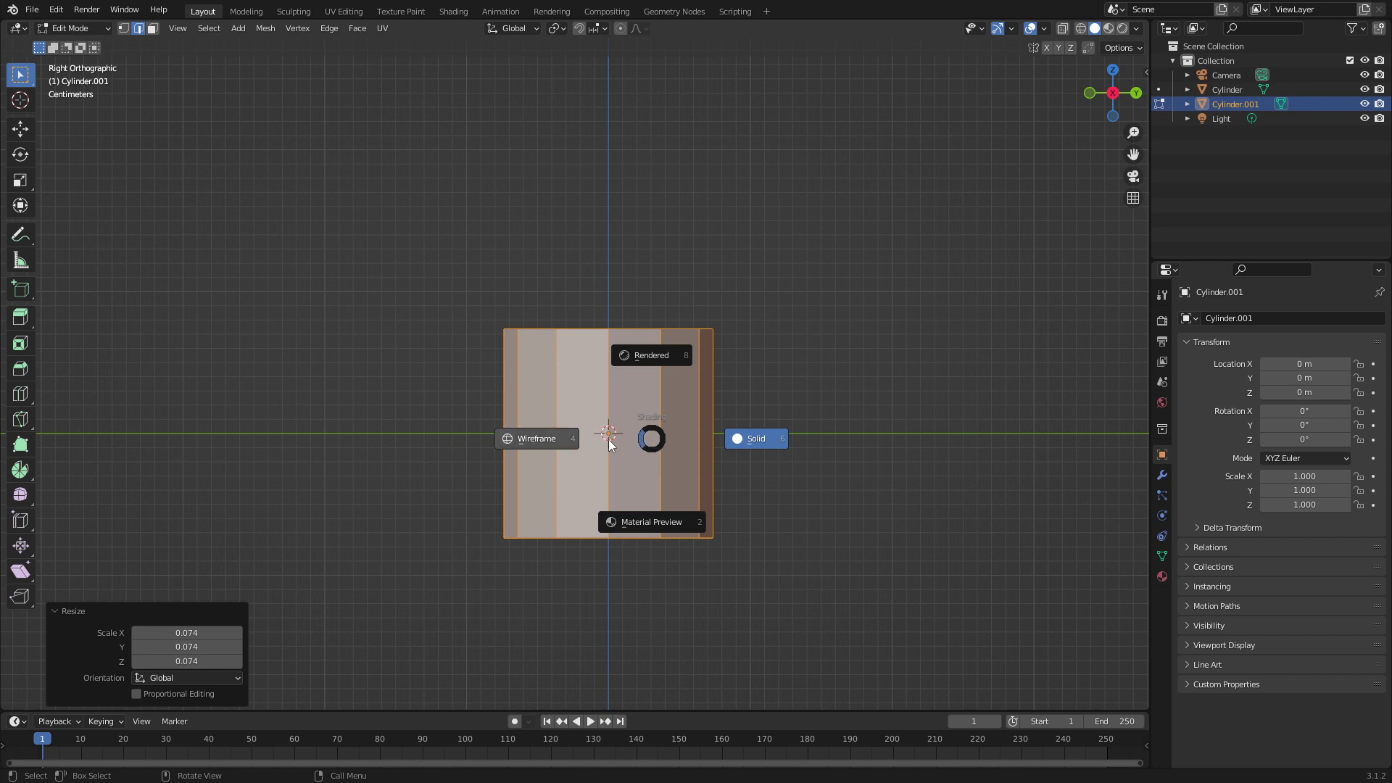
{"action": "left_click", "coordinate": [561, 444]}
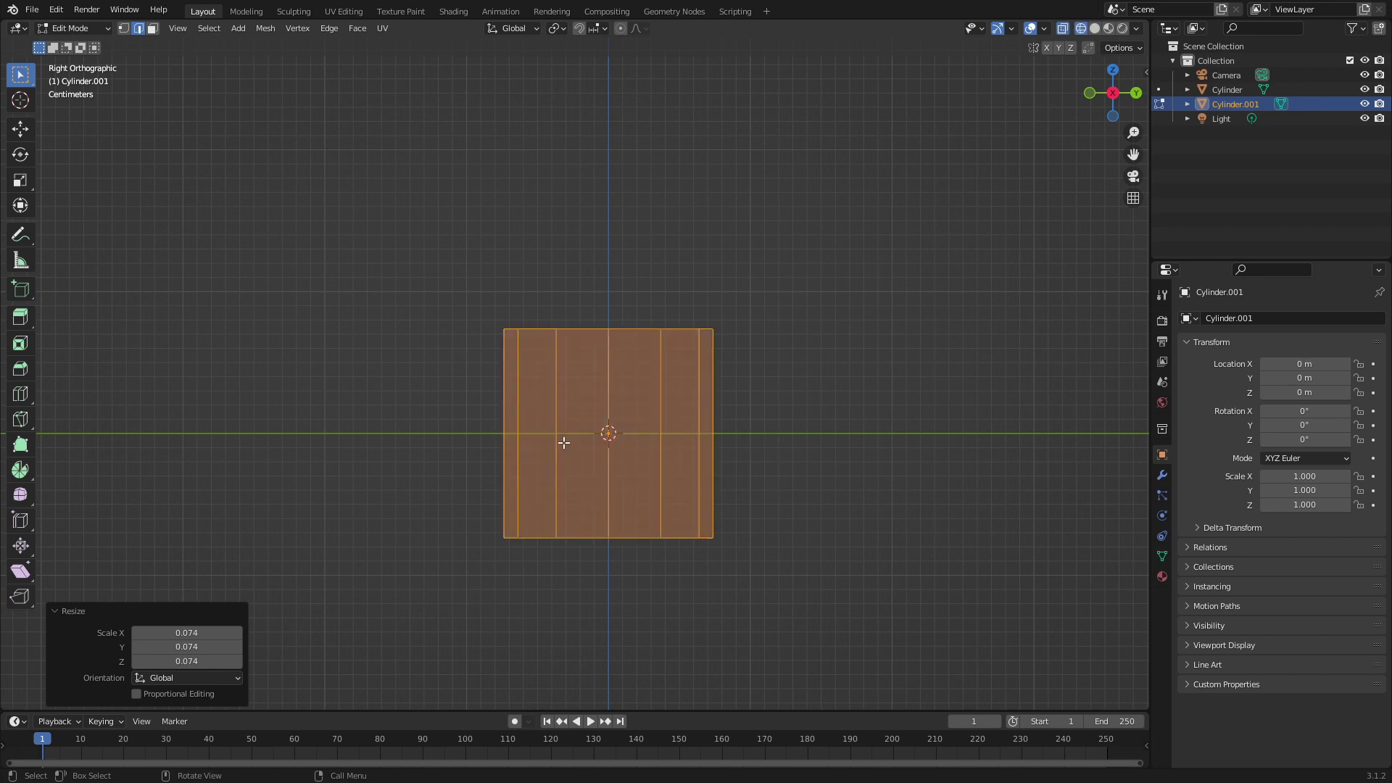
{"action": "left_click", "coordinate": [643, 436]}
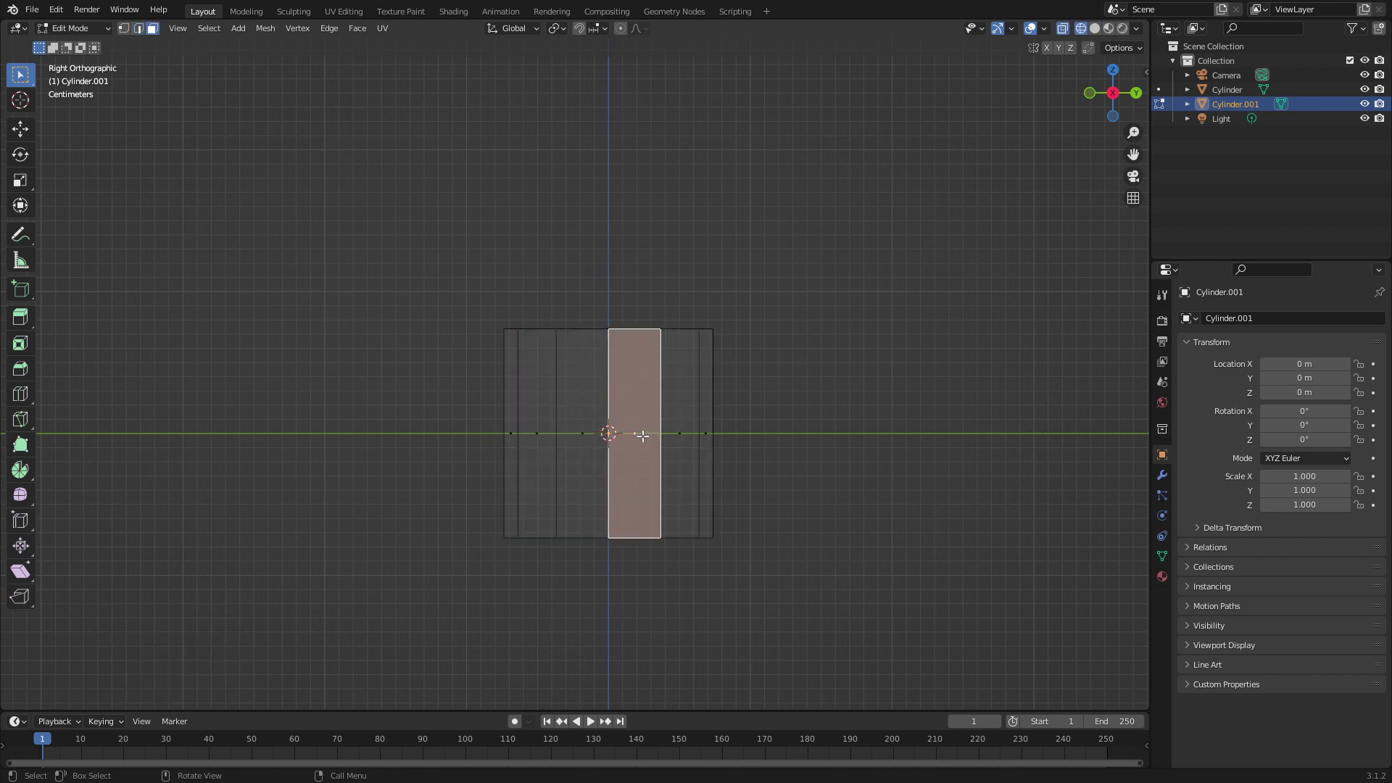
{"action": "key", "text": "c"}
{"action": "left_click_drag", "start_coordinate": [642, 434], "coordinate": [718, 434]}
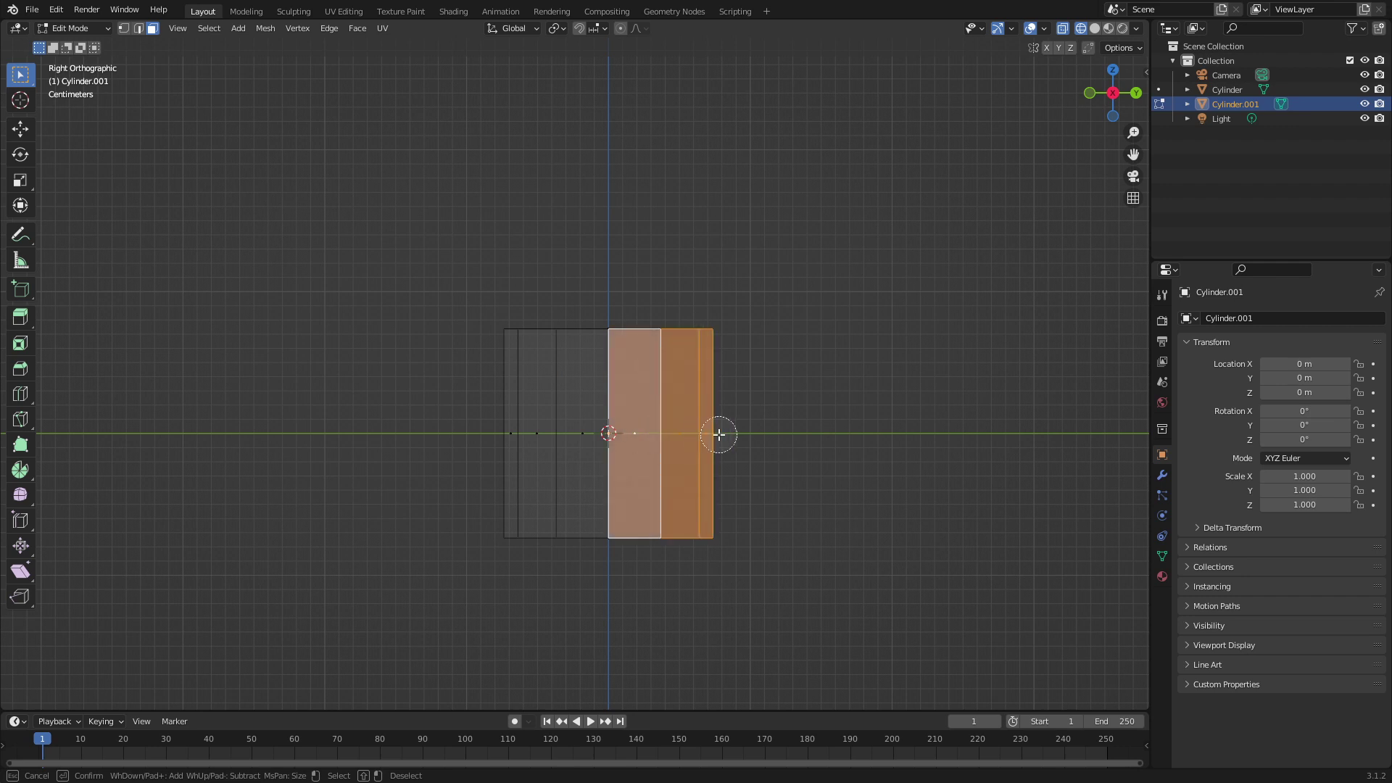
{"action": "key", "text": "Escape"}
{"action": "key", "text": "x"}
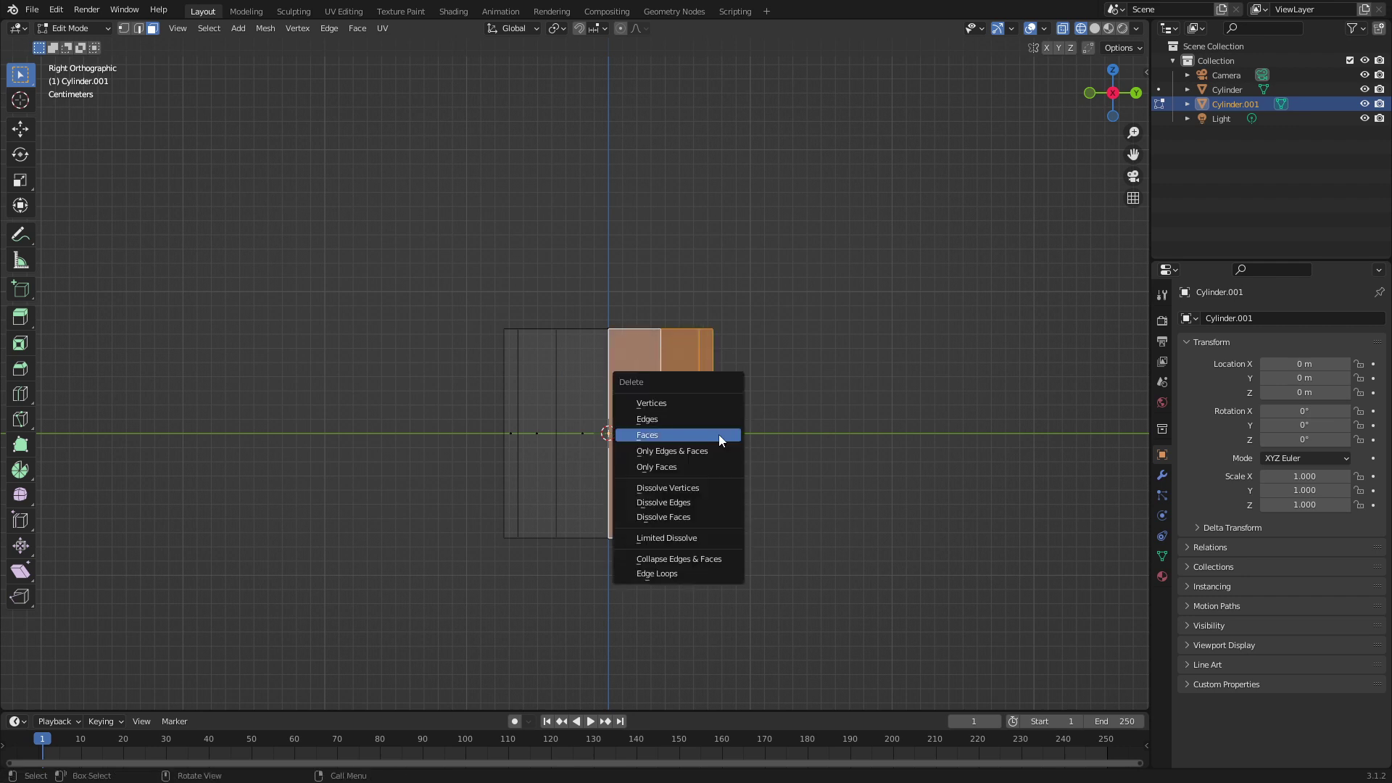
{"action": "left_click", "coordinate": [719, 434]}
- Delete the cylinder's top and bottom caps
{"action": "middle_click_drag", "start_coordinate": [655, 372], "coordinate": [656, 403]}
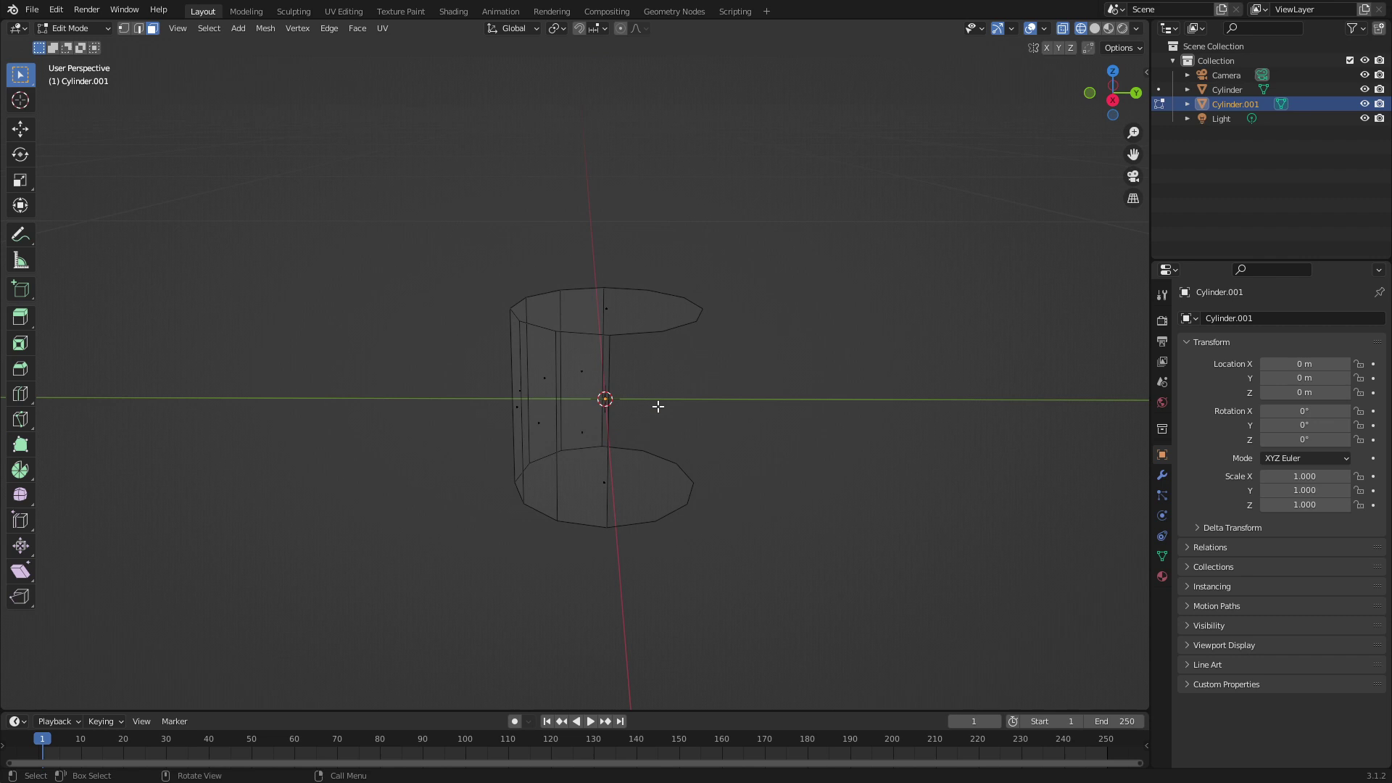
{"action": "left_click", "coordinate": [608, 310]}
{"action": "left_click", "coordinate": [624, 476], "text": "shift"}
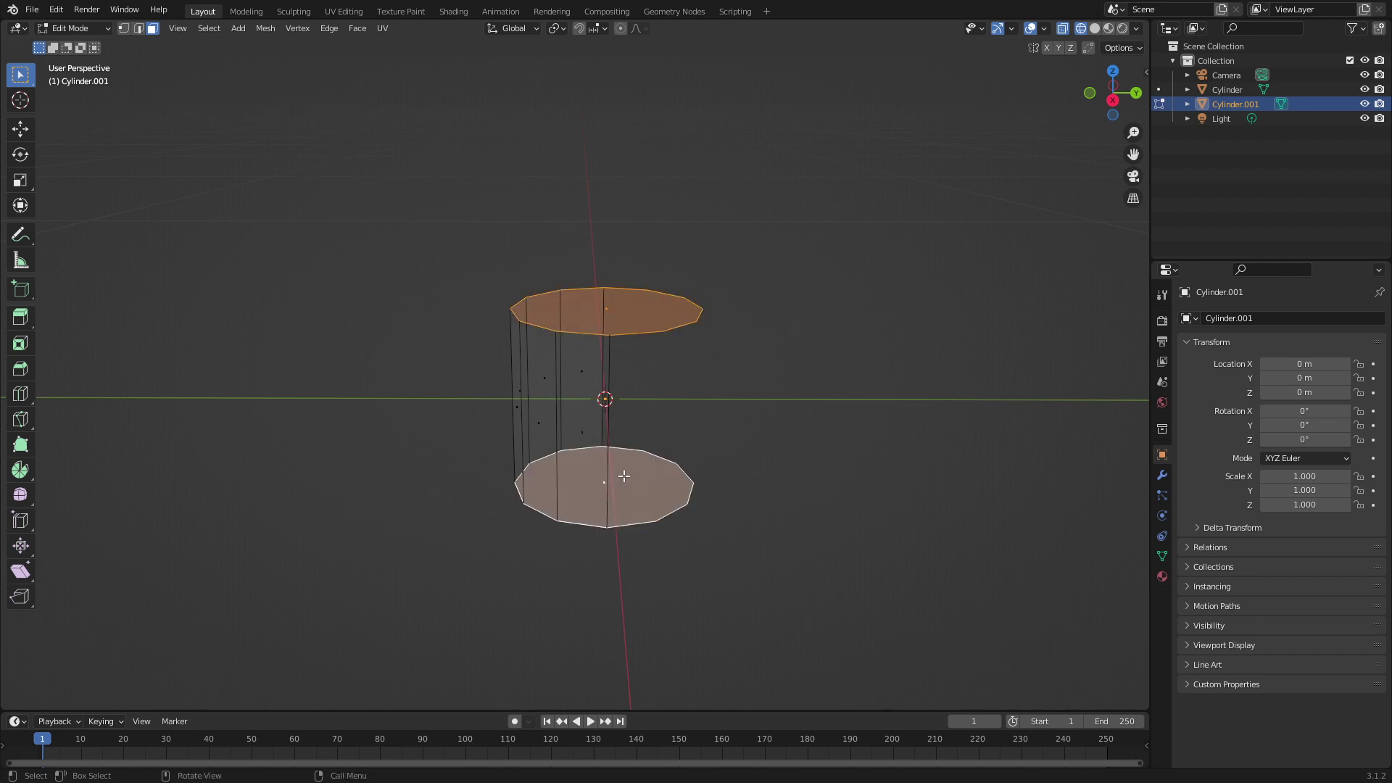
{"action": "key", "text": "x"}
{"action": "left_click", "coordinate": [624, 476]}
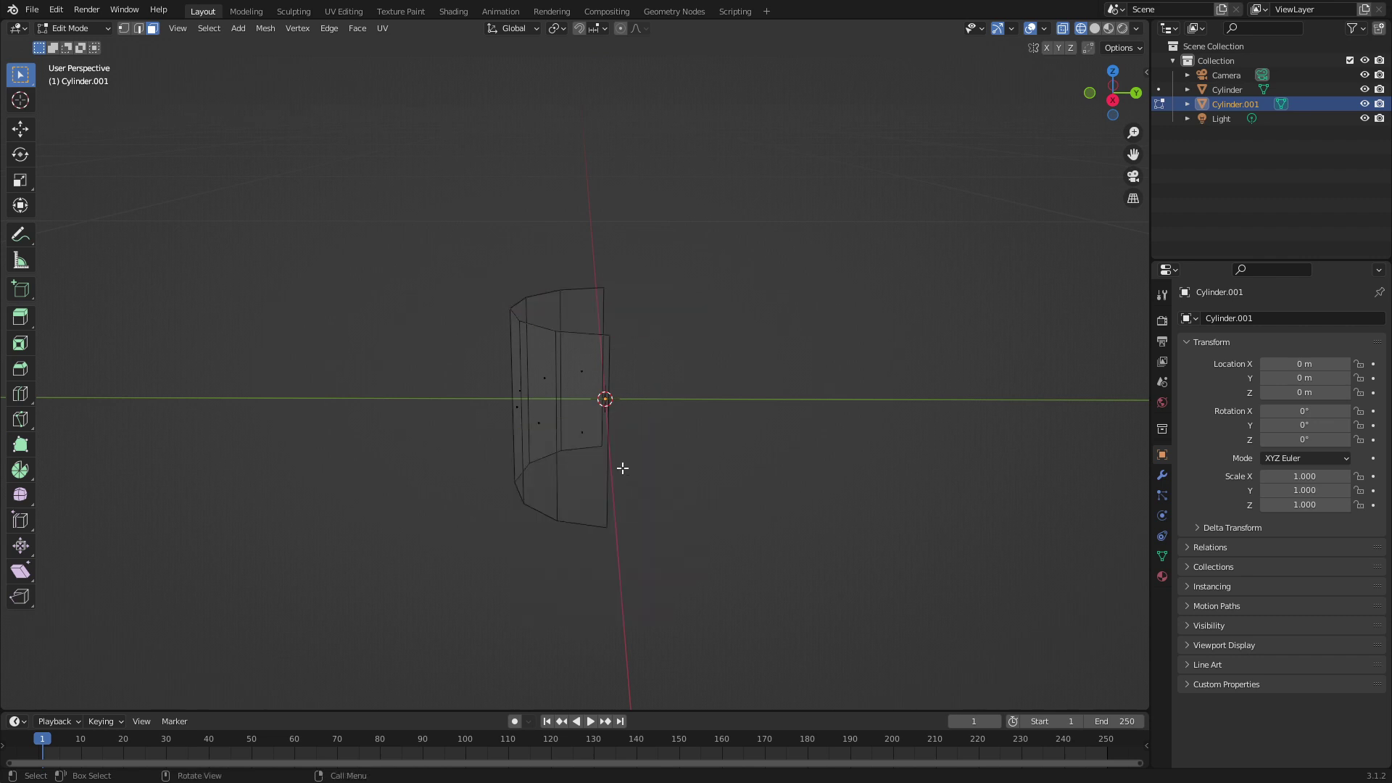
- Close the cut side with a flat face between the two open edges
{"action": "middle_click_drag", "start_coordinate": [621, 469], "coordinate": [568, 458]}
{"action": "key", "text": "2"}
{"action": "left_click", "coordinate": [662, 394]}
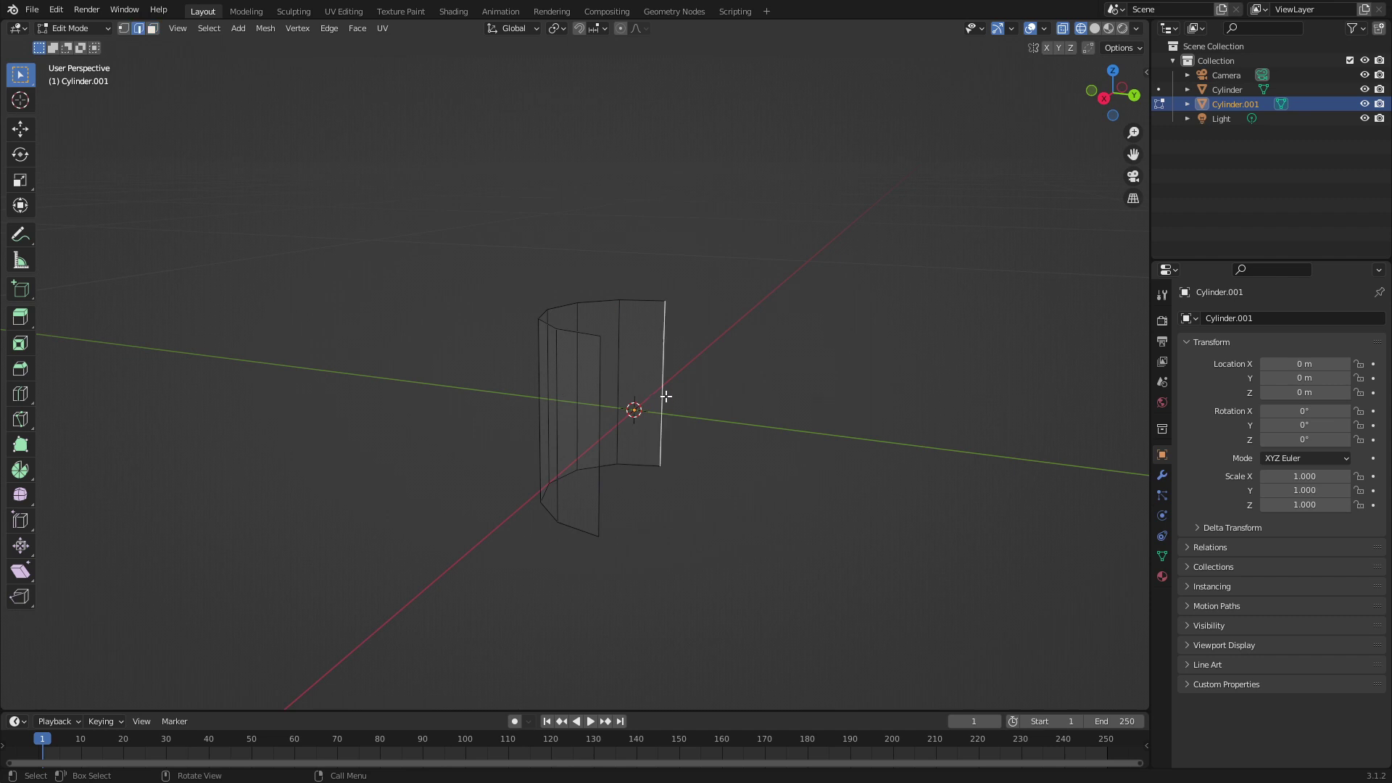
{"action": "left_click", "coordinate": [601, 472], "text": "shift"}
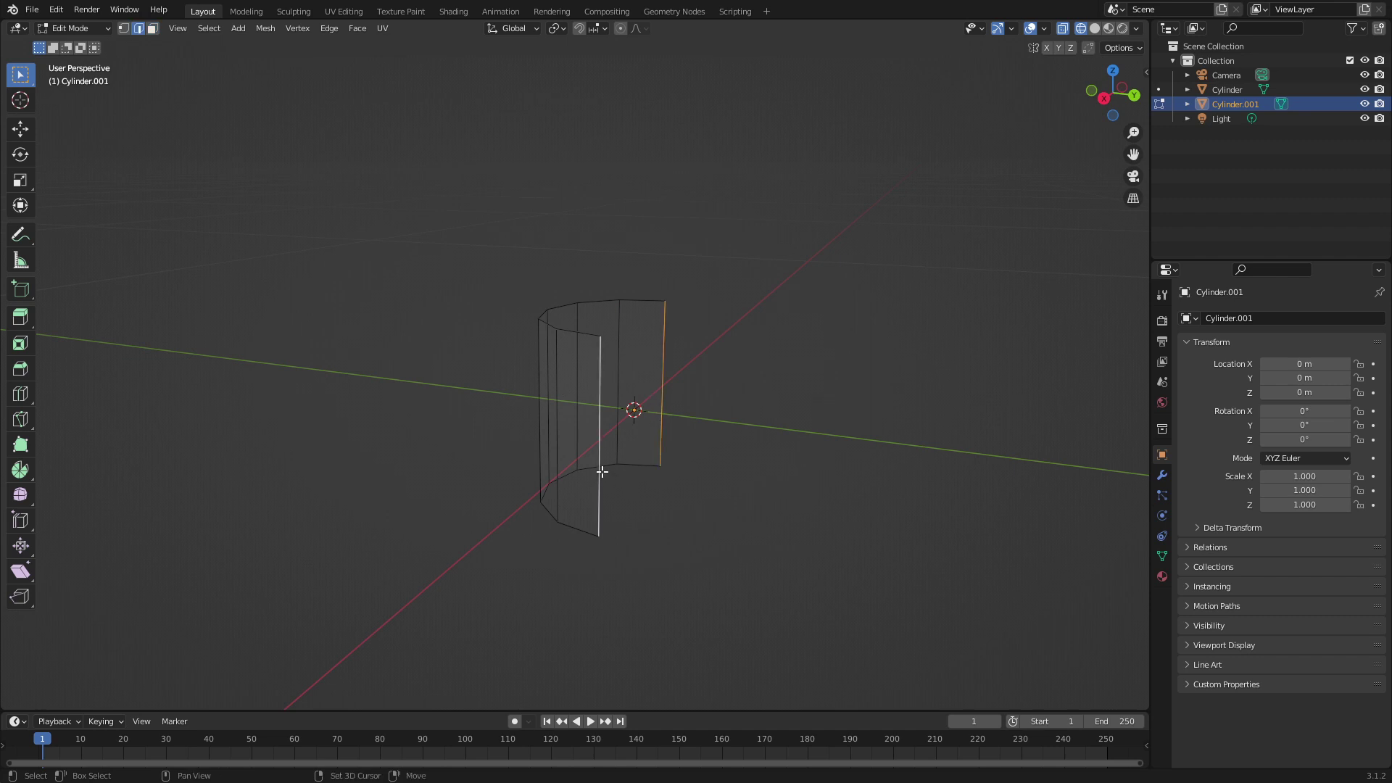
{"action": "key", "text": "f"}
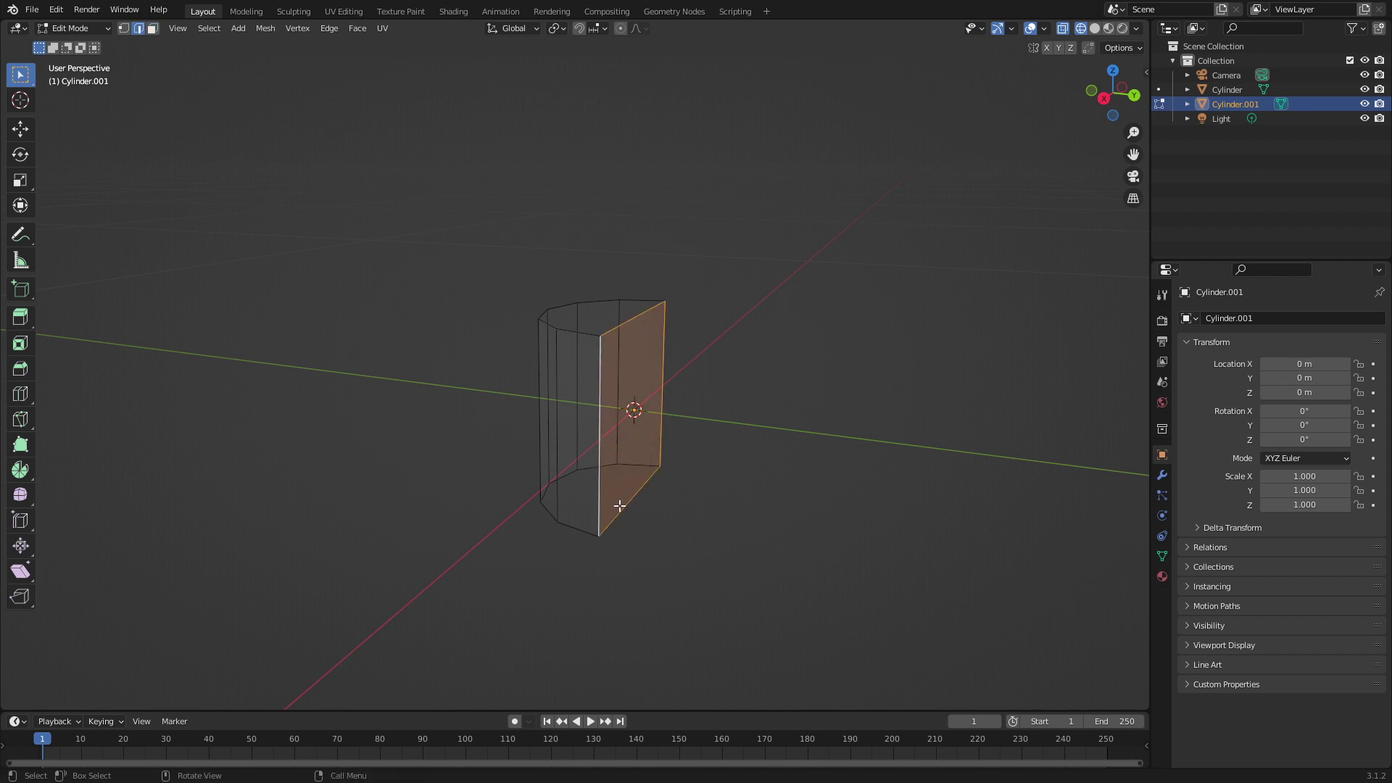
{"action": "middle_click_drag", "start_coordinate": [619, 505], "coordinate": [656, 466]}
{"action": "scroll", "coordinate": [674, 414], "scroll_direction": "down", "scroll_amount": 5}
- Stretch the whole leg mesh 4.464 times taller along Z
{"action": "key", "text": "a"}
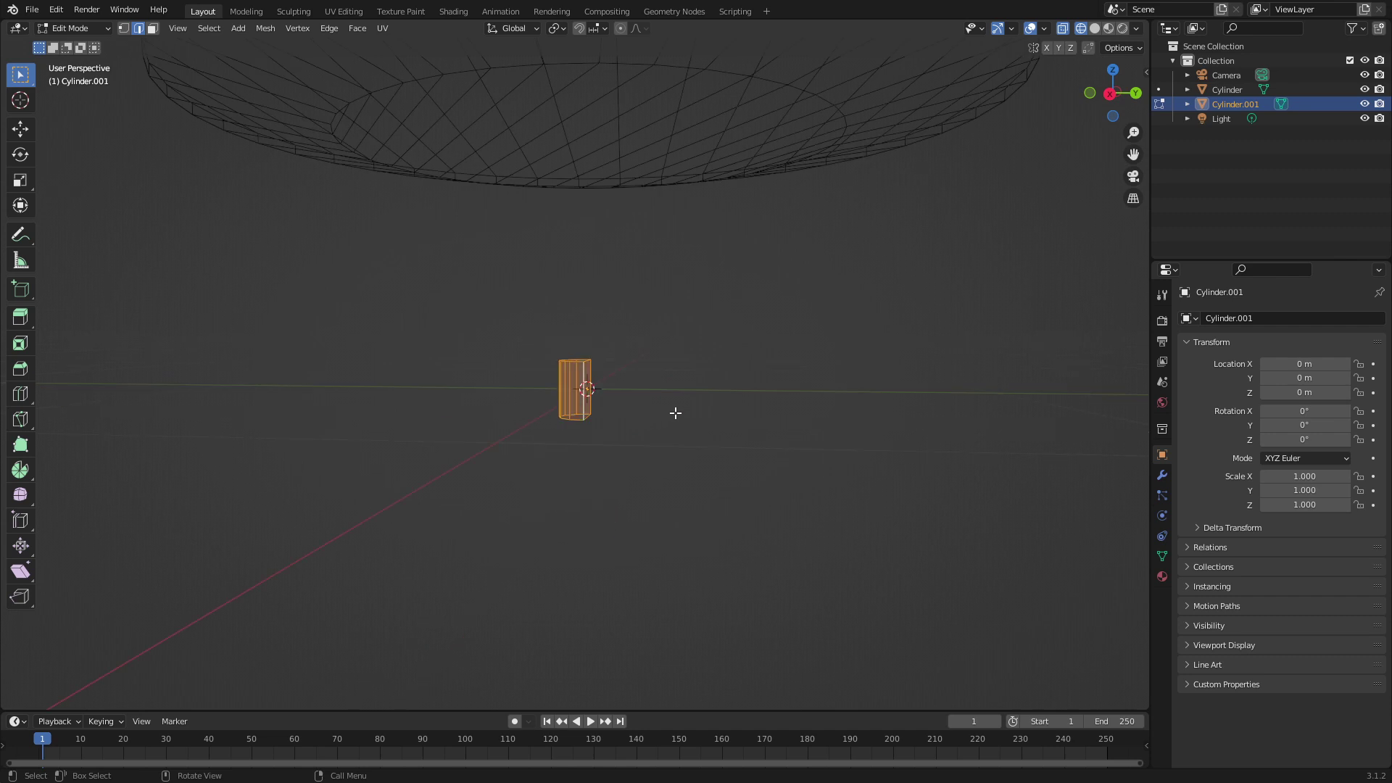
{"action": "key", "text": "s"}
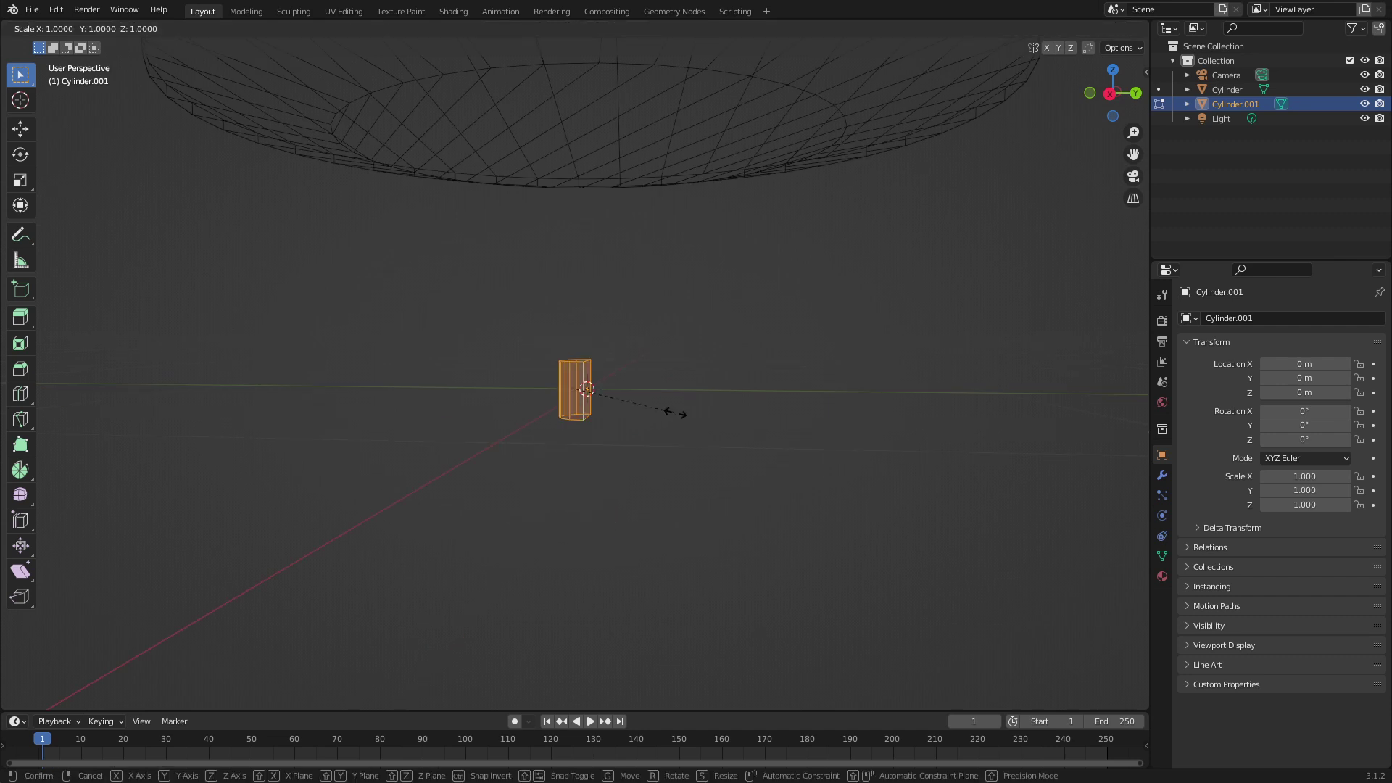
{"action": "key", "text": "z"}
{"action": "left_click", "coordinate": [1041, 435]}
{"action": "scroll", "coordinate": [711, 456], "scroll_direction": "down", "scroll_amount": 4}
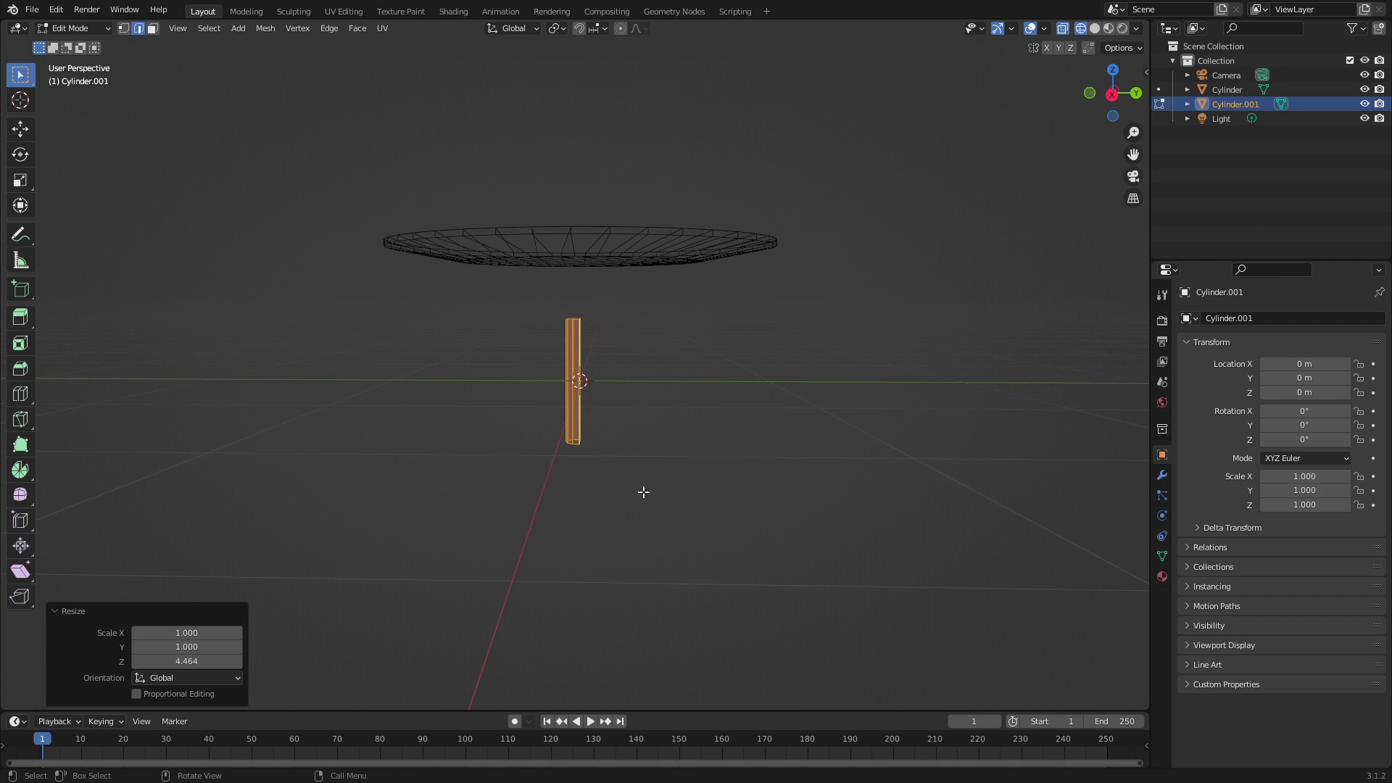
{"action": "scroll", "coordinate": [566, 508], "scroll_direction": "up", "scroll_amount": 6}
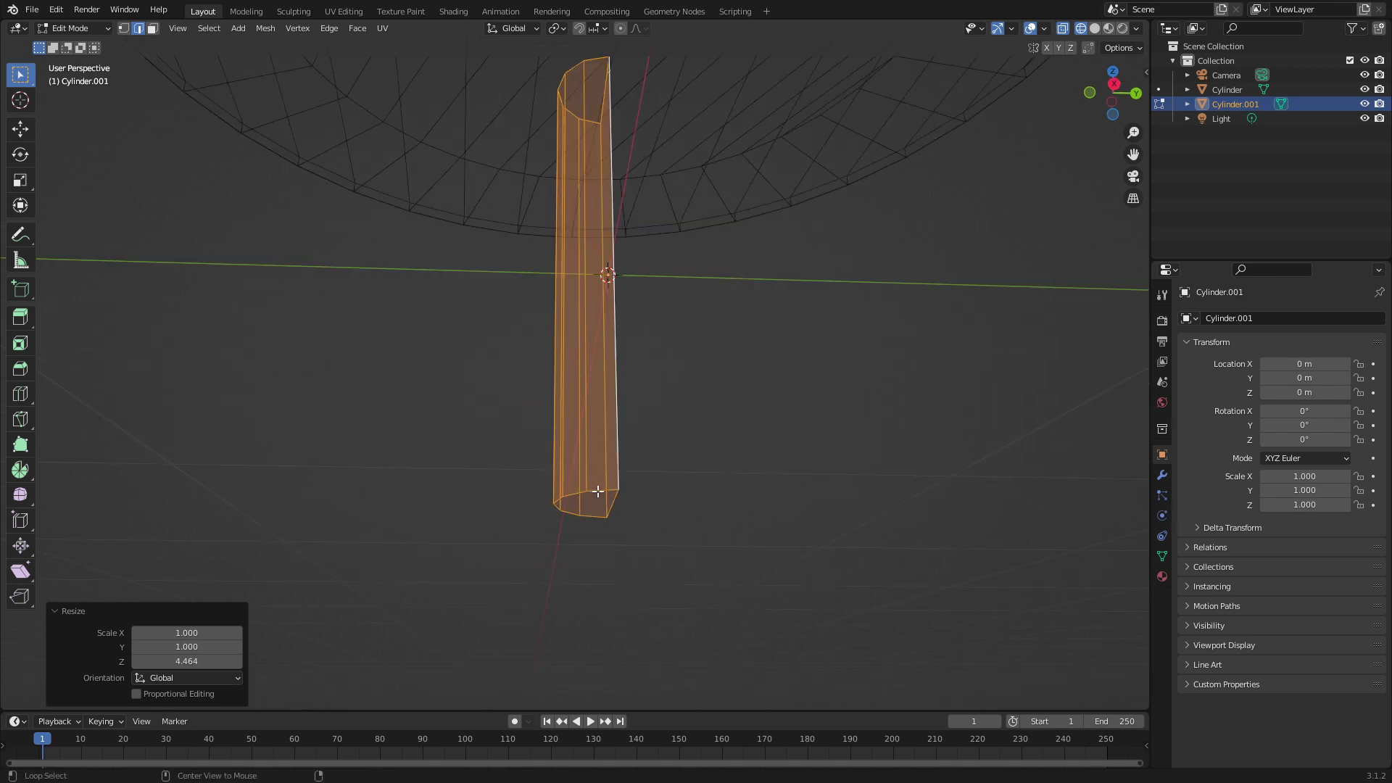
- Select the leg's bottom edge loop and start extruding it downward
{"action": "left_click", "coordinate": [597, 492], "text": "alt"}
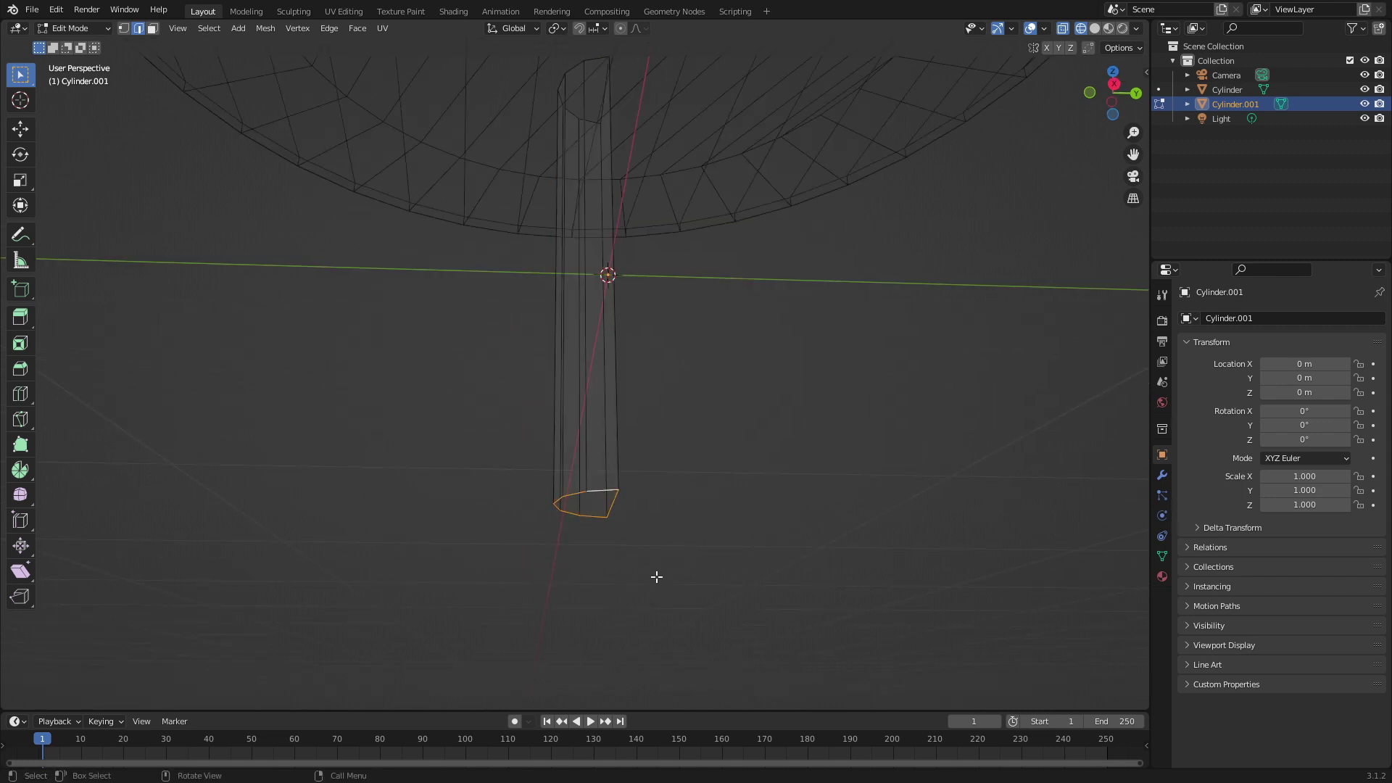
{"action": "key", "text": "g"}
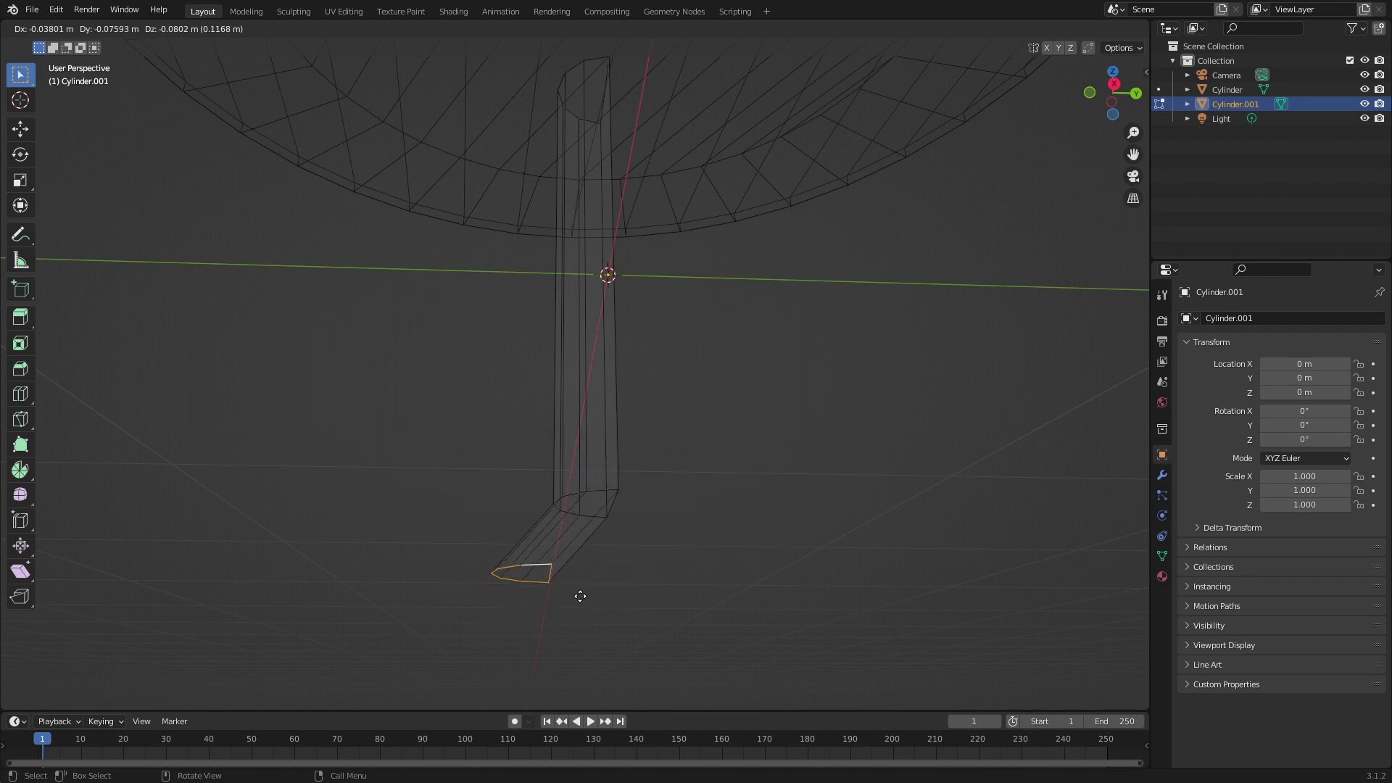
{"action": "right_click", "coordinate": [632, 553]}
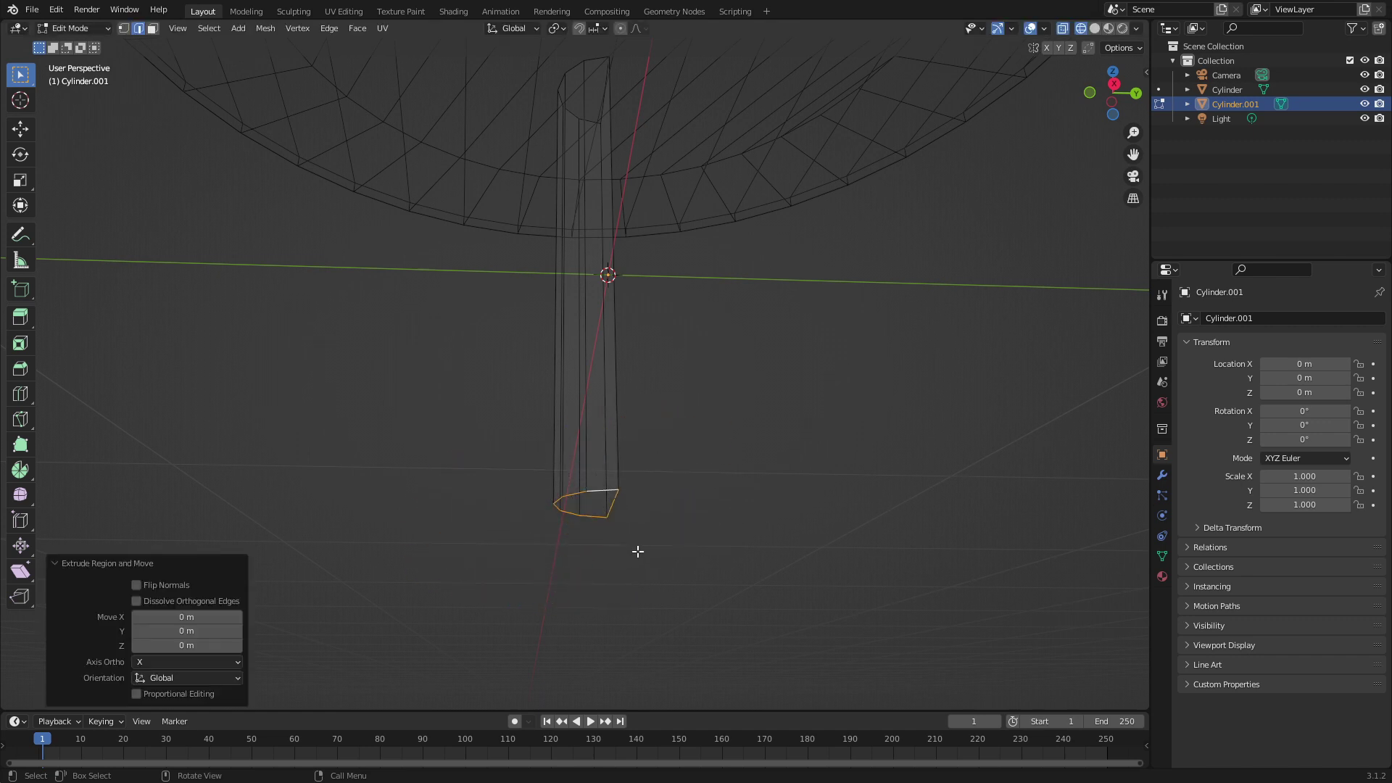
{"action": "key", "text": "ctrl+z"}
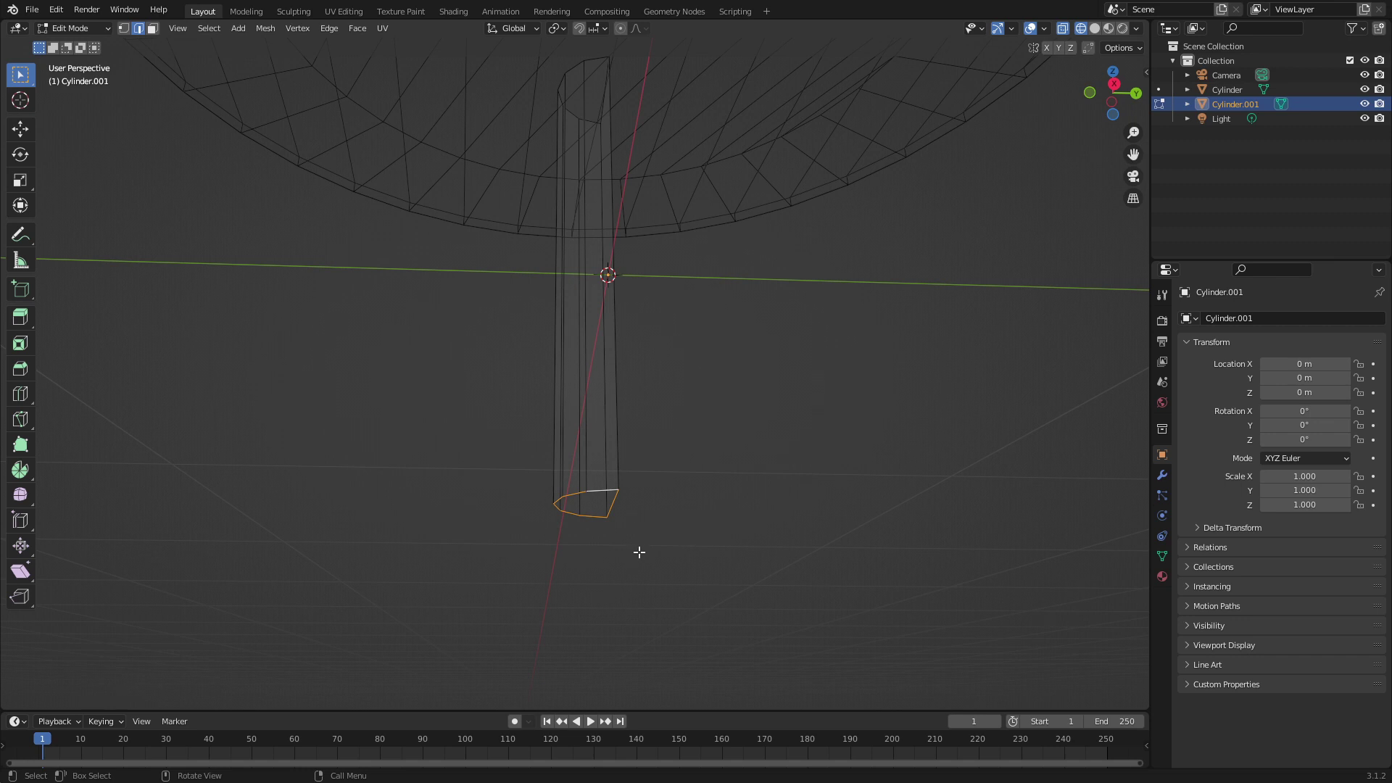
{"action": "key", "text": "e"}
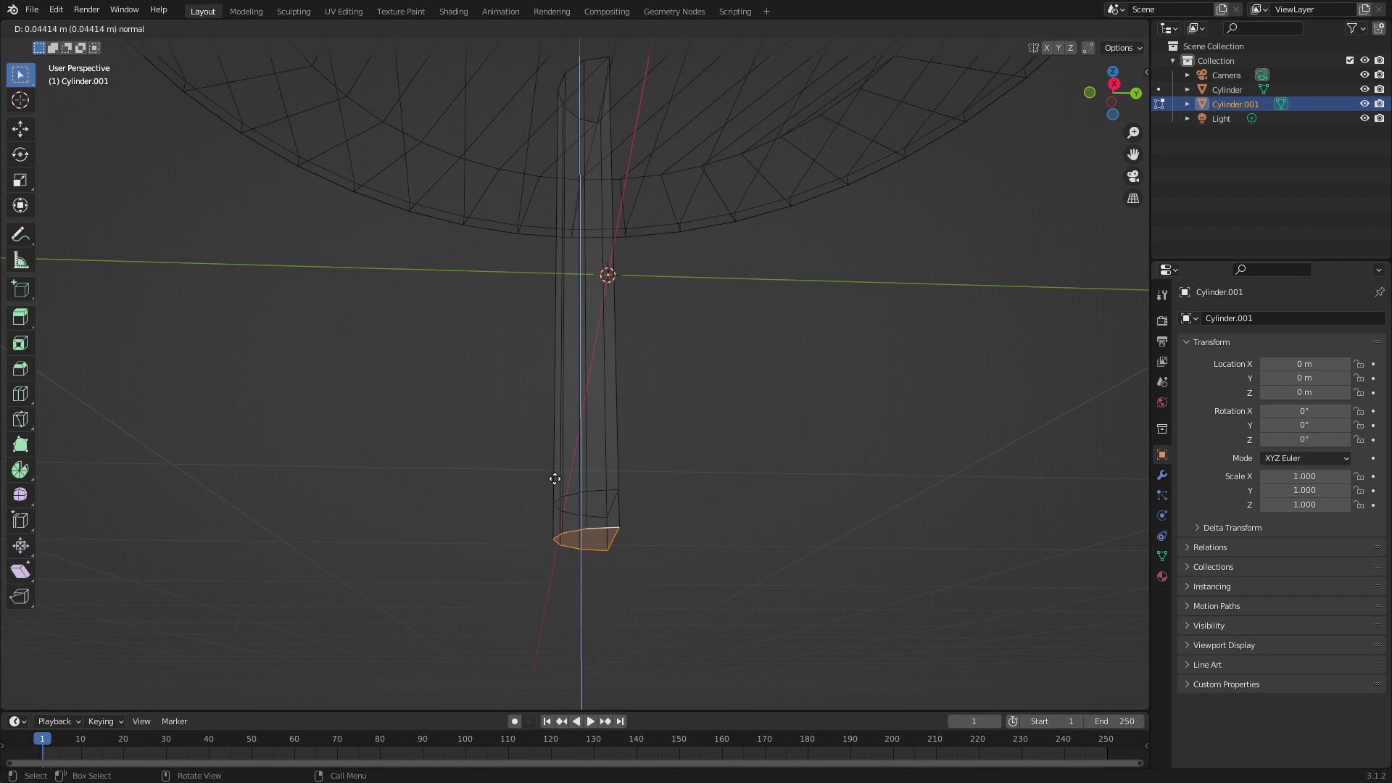
- Extrude the leg's bottom end about 0.061 m lower along Z
{"action": "left_click", "coordinate": [693, 558]}
{"action": "key", "text": "ctrl+z"}
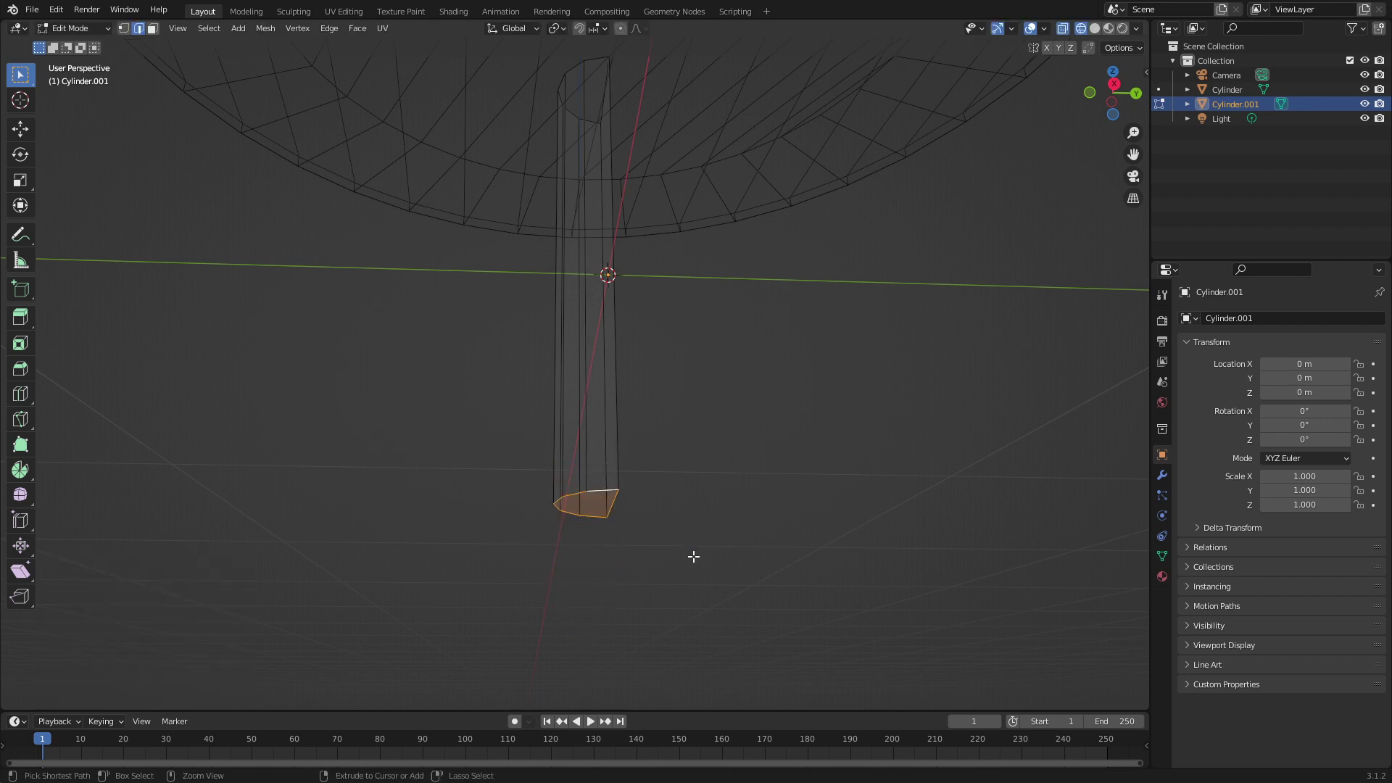
{"action": "key", "text": "ctrl+z"}
{"action": "key", "text": "g"}
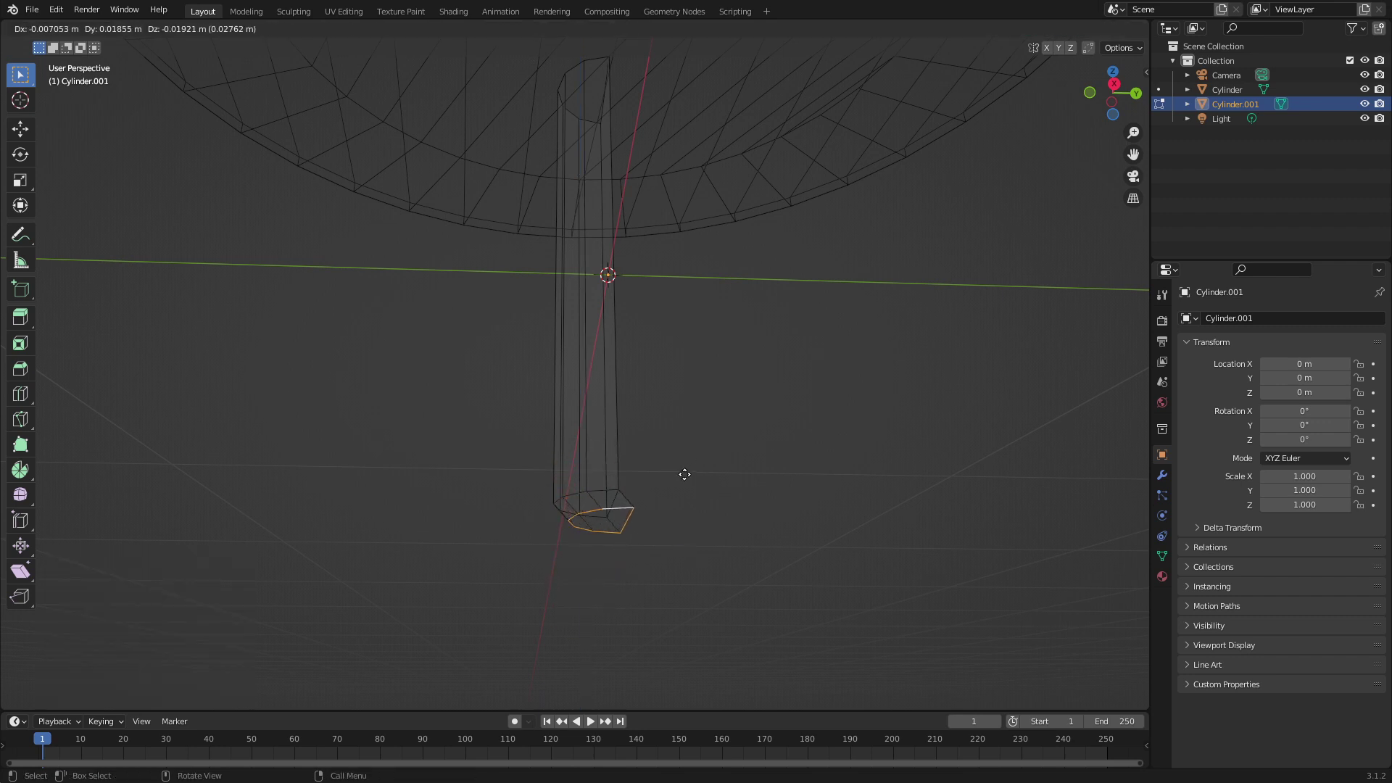
{"action": "key", "text": "z"}
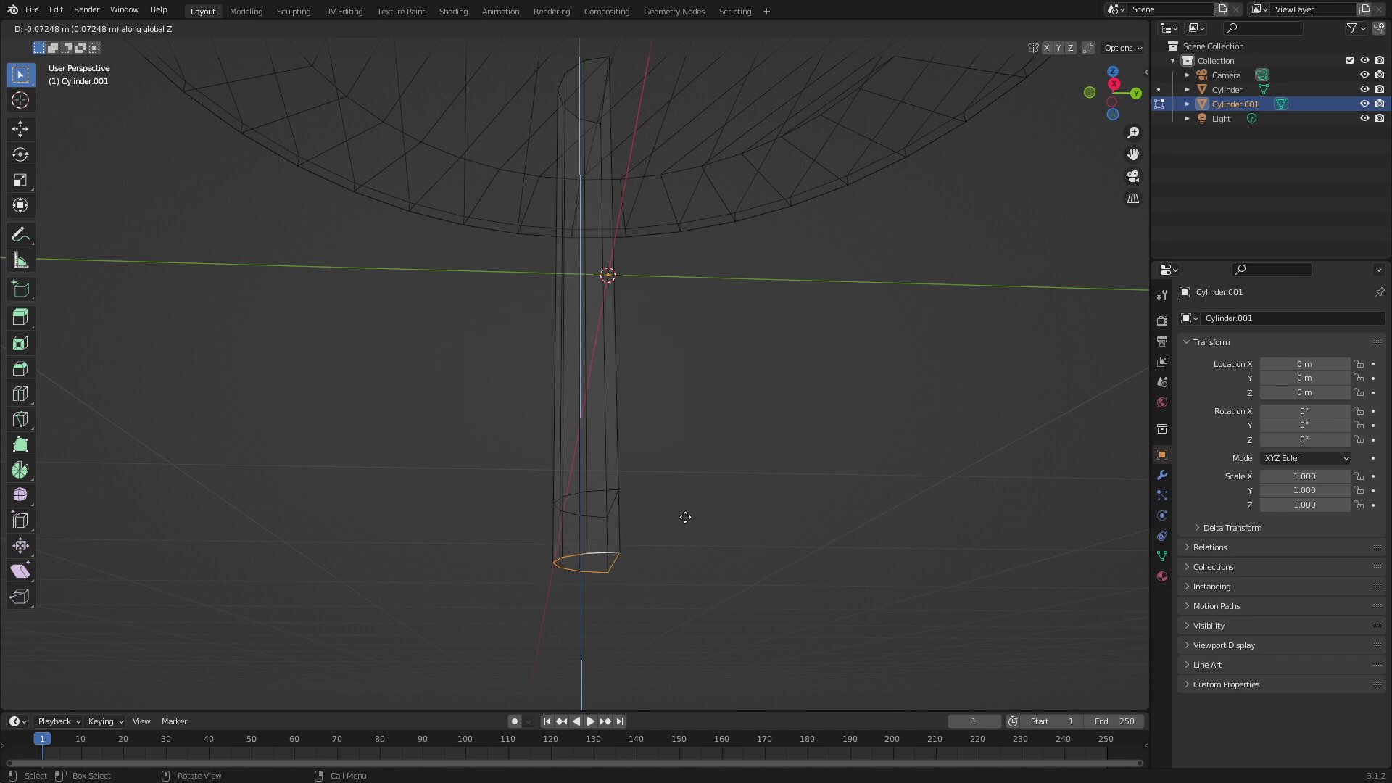
{"action": "left_click", "coordinate": [687, 507]}
{"action": "middle_click_drag", "start_coordinate": [687, 507], "coordinate": [718, 572]}
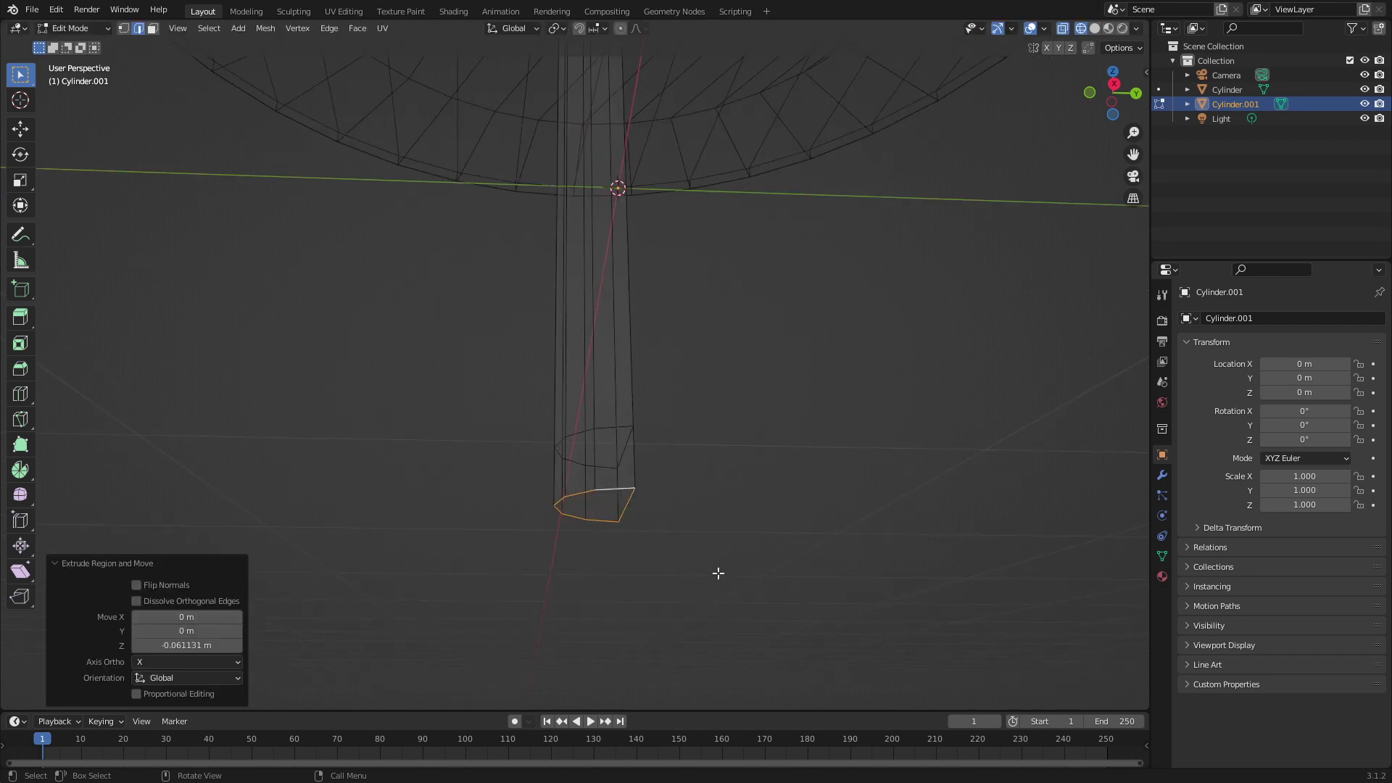
- Bevel the leg's bottom face into a rounded foot and return to Object Mode
{"action": "key", "text": "f"}
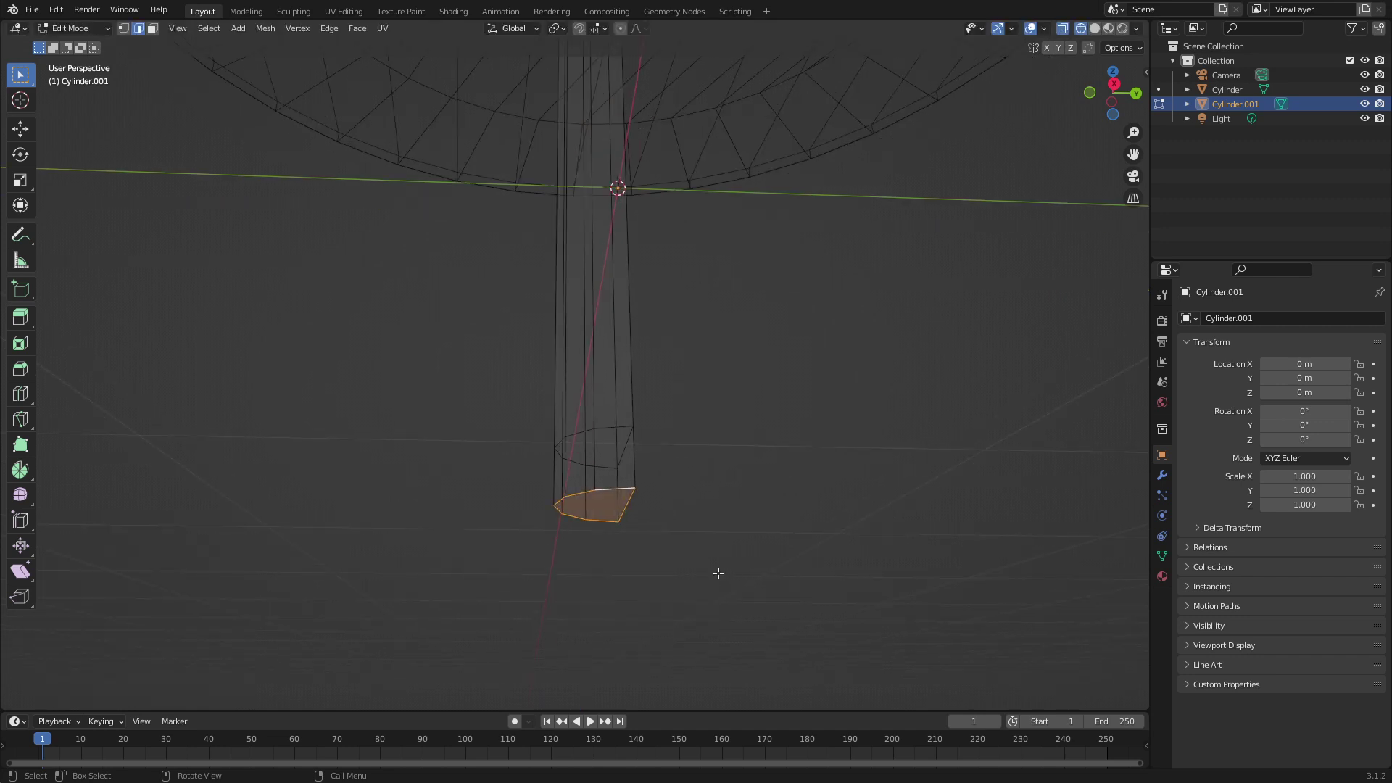
{"action": "key", "text": "ctrl+b"}
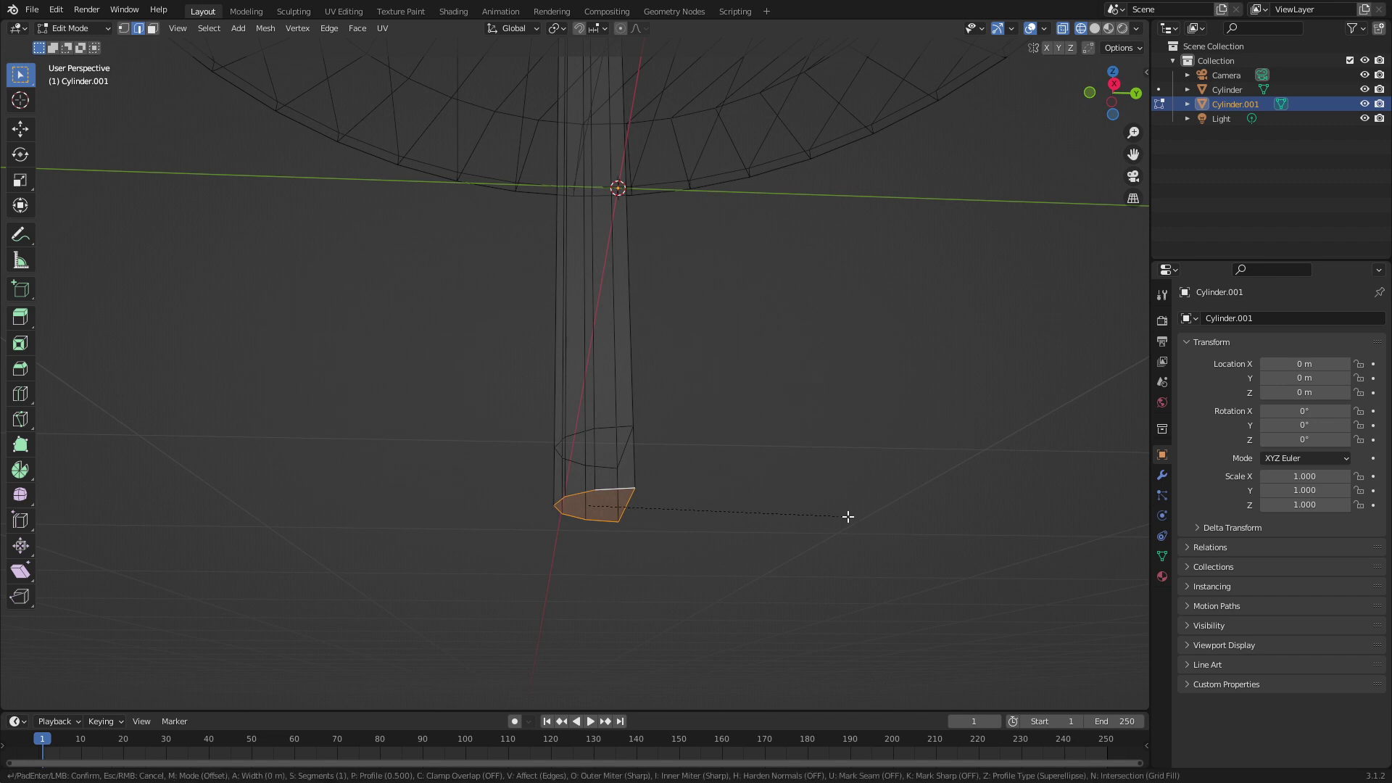
{"action": "scroll", "coordinate": [855, 516], "scroll_direction": "up", "scroll_amount": 2}
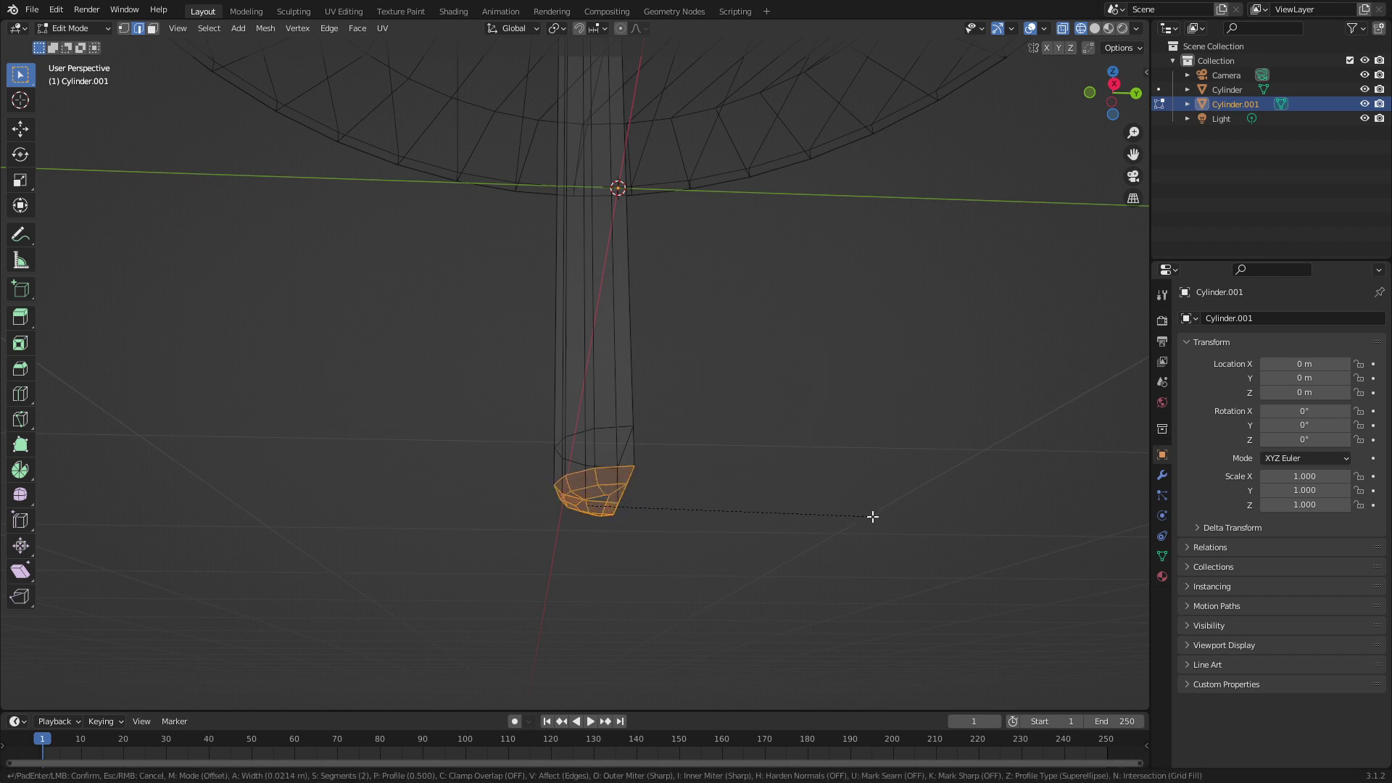
{"action": "left_click", "coordinate": [872, 516]}
{"action": "key", "text": "Tab"}
{"action": "middle_click_drag", "start_coordinate": [872, 516], "coordinate": [490, 371]}
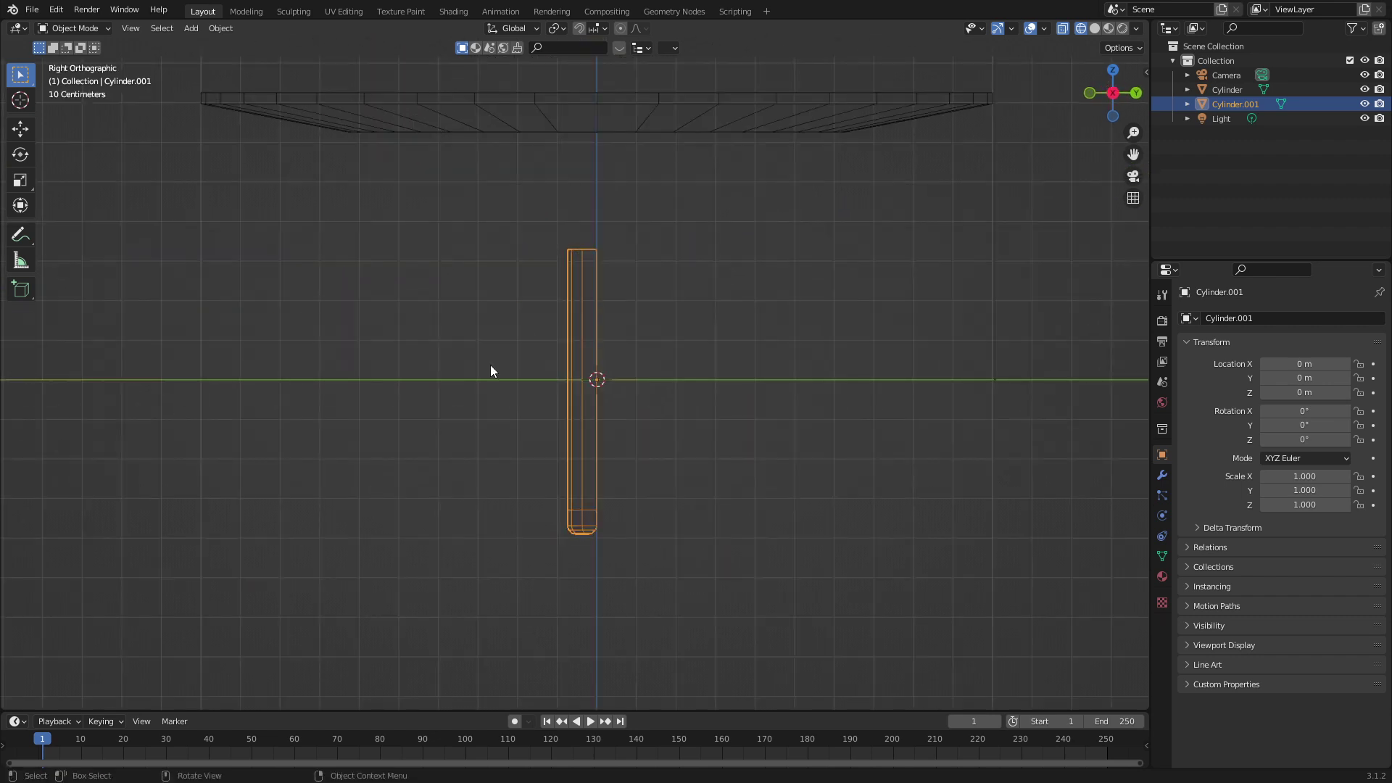
- In Edit Mode, tilt the whole leg 26.3° and slide its top under the tabletop edge
{"action": "key", "text": "Tab"}
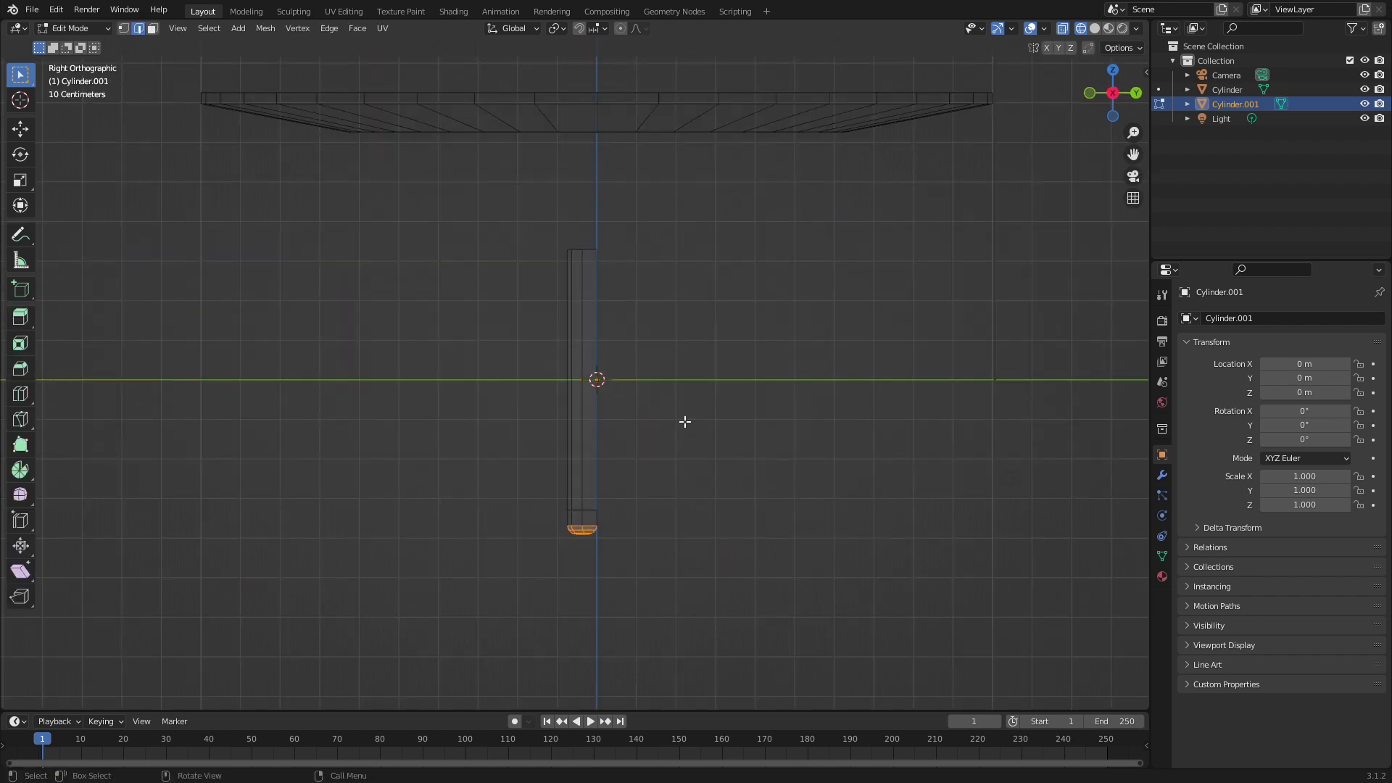
{"action": "key", "text": "a"}
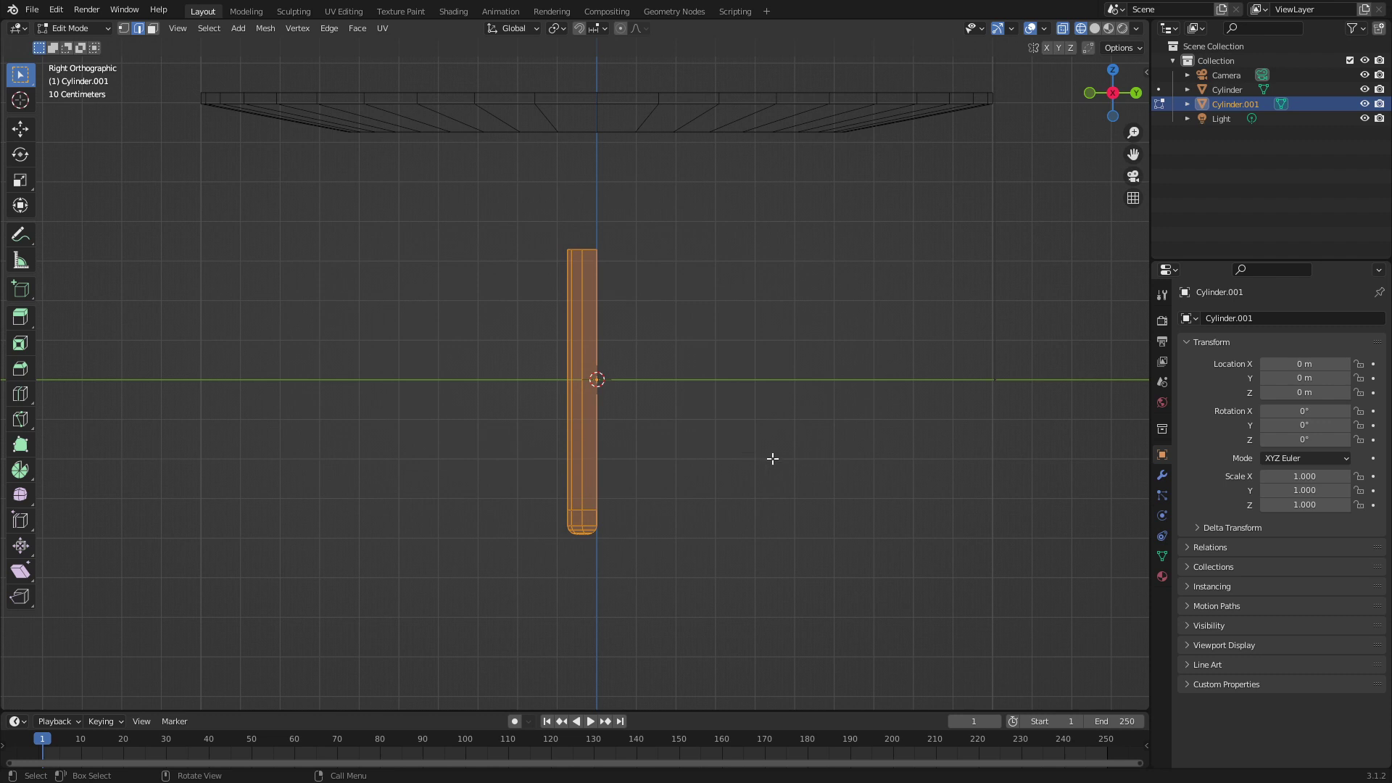
{"action": "key", "text": "g"}
{"action": "left_click", "coordinate": [681, 360]}
{"action": "key", "text": "r"}
{"action": "left_click", "coordinate": [692, 459]}
{"action": "key", "text": "g"}
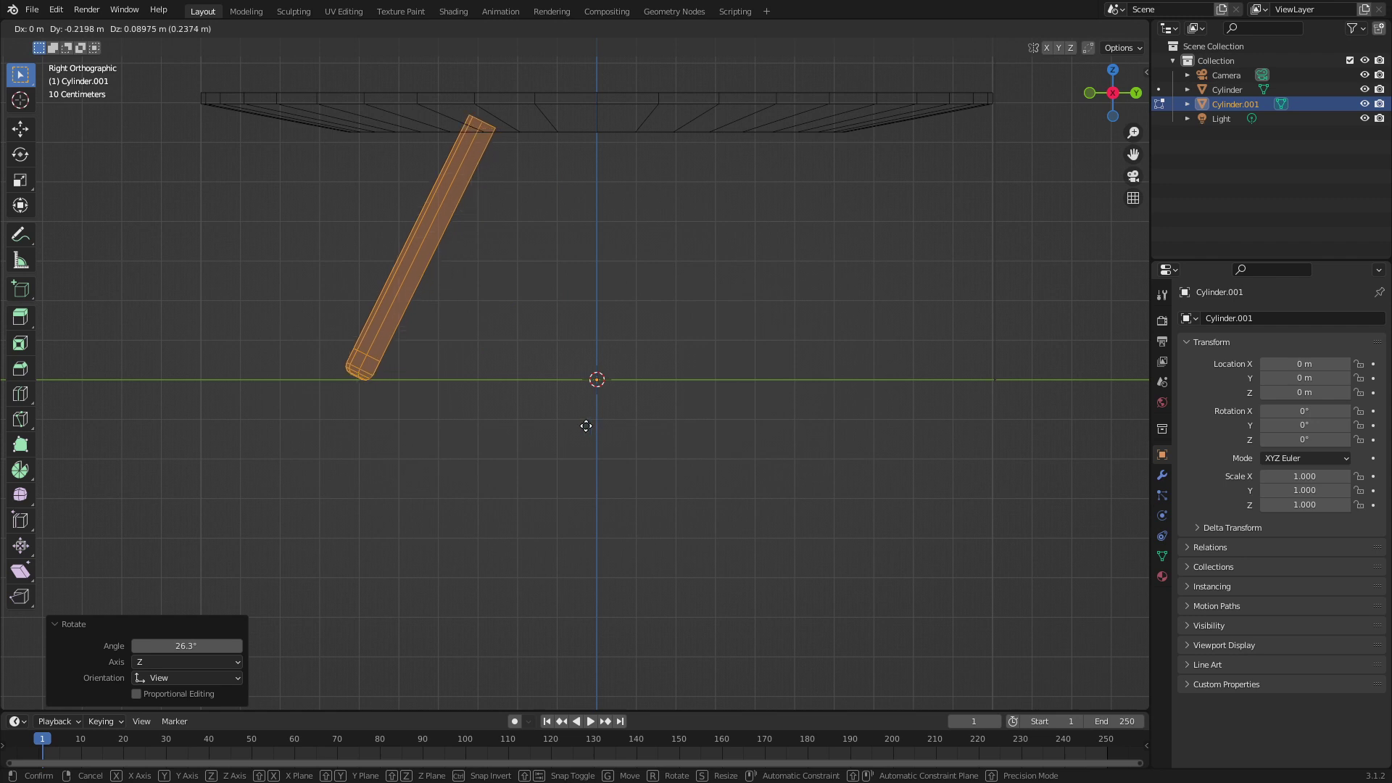
{"action": "left_click", "coordinate": [580, 424]}
- Switch to solid shading, return to Object Mode and view the table from the top
{"action": "mouse_move", "coordinate": [581, 423]}
{"action": "middle_mouse_down"}
{"action": "mouse_move", "coordinate": [706, 443]}
{"action": "mouse_move", "coordinate": [590, 444]}
{"action": "mouse_move", "coordinate": [557, 406]}
{"action": "mouse_move", "coordinate": [556, 443]}
{"action": "middle_mouse_up"}
{"action": "scroll", "coordinate": [602, 425], "scroll_direction": "down", "scroll_amount": 3}
{"action": "key", "text": "shift+z"}
{"action": "key", "text": "Tab"}
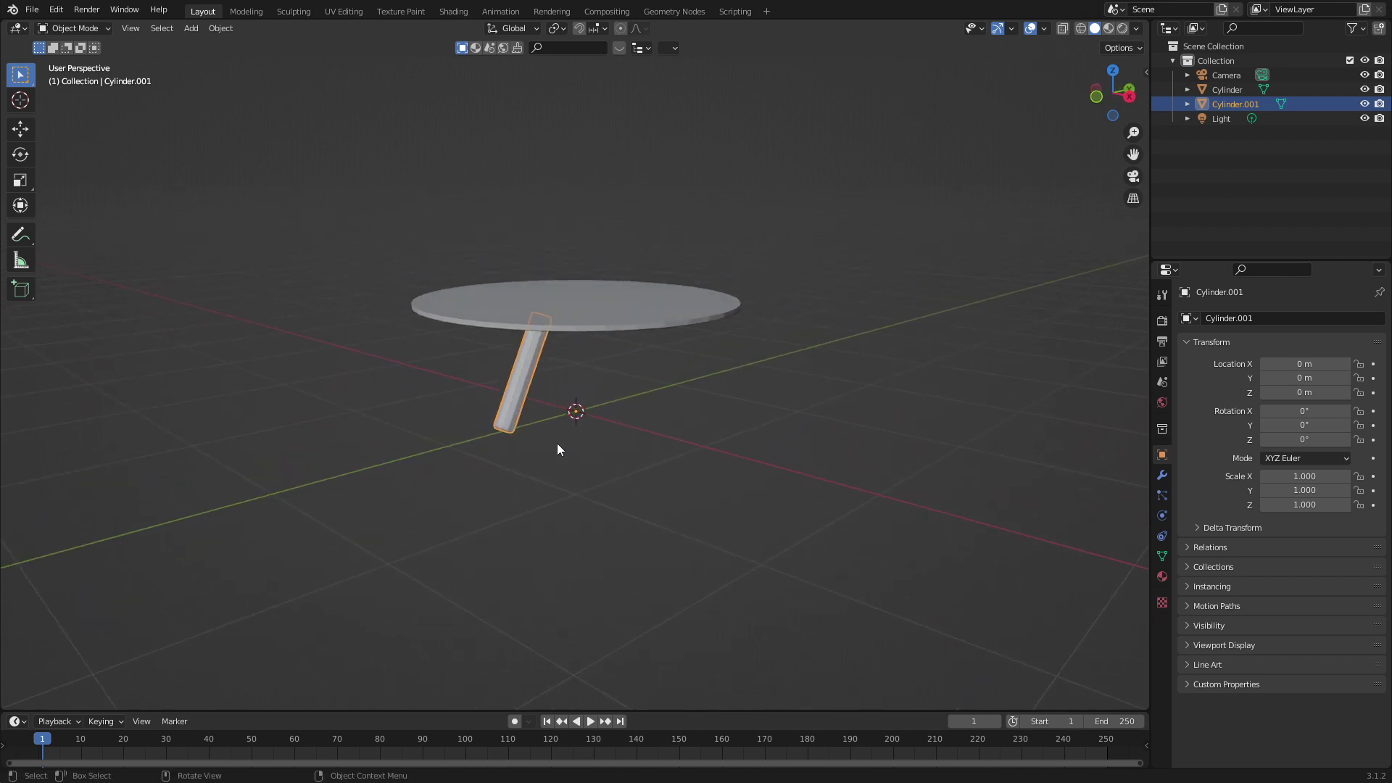
{"action": "key", "text": "KP_7"}
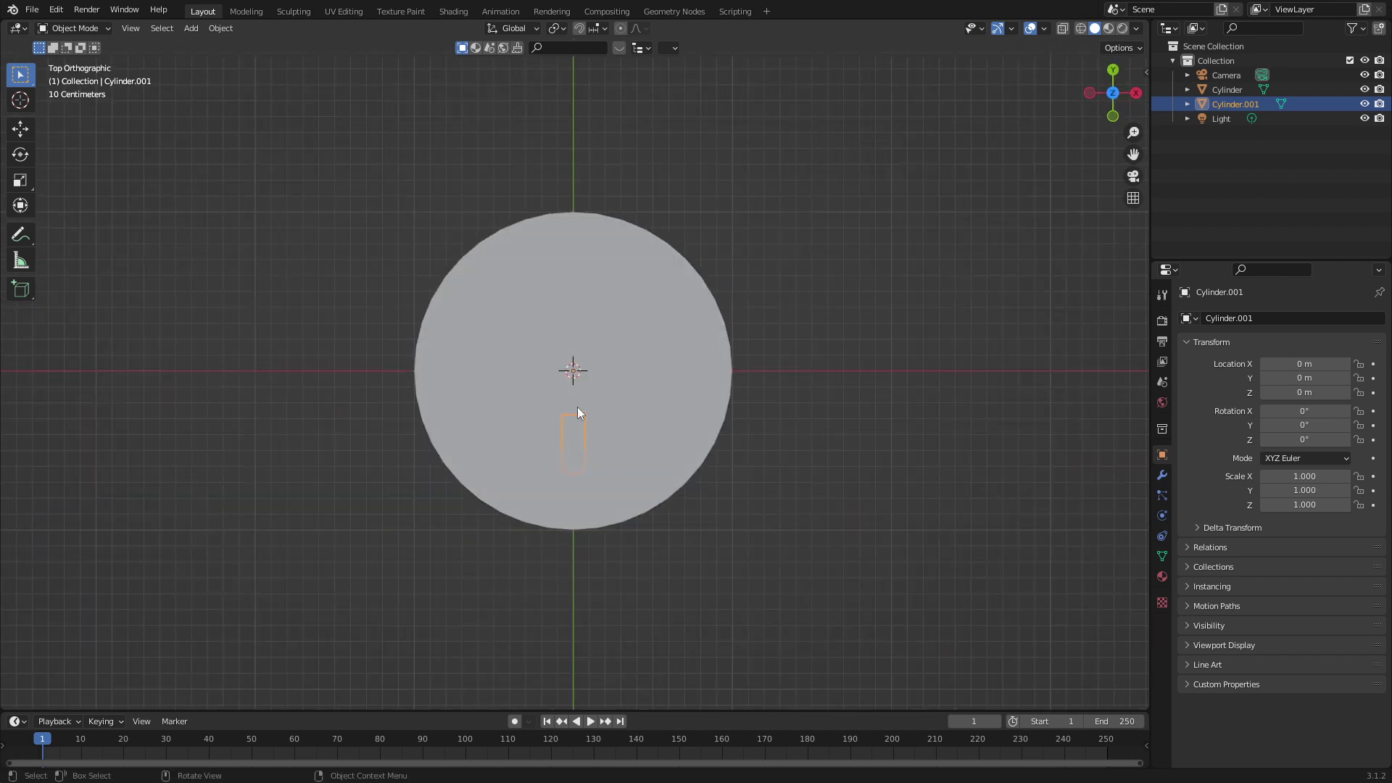
- Use wireframe shading, enter Edit Mode on the leg, and set the pivot point to 3D Cursor
{"action": "key", "text": "z"}
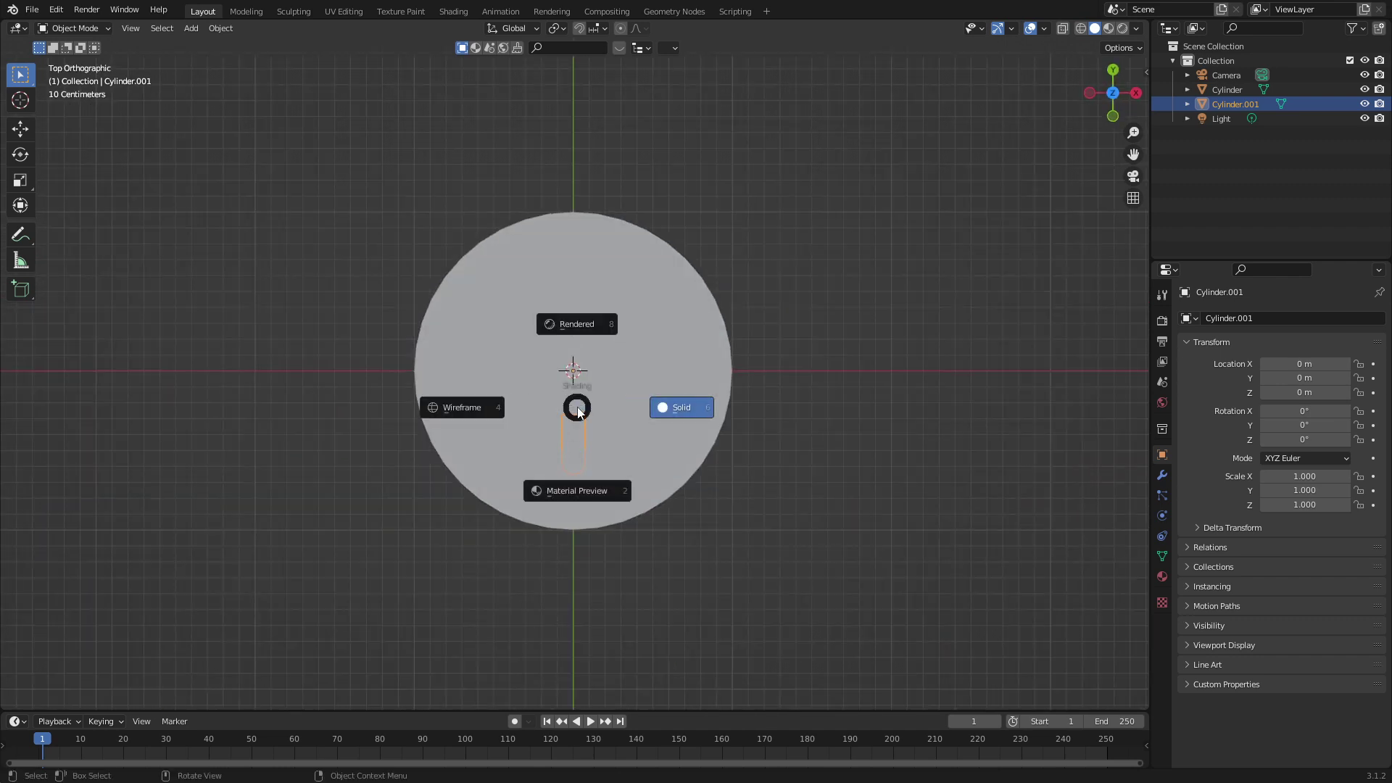
{"action": "left_click", "coordinate": [490, 410]}
{"action": "scroll", "coordinate": [587, 462], "scroll_direction": "up", "scroll_amount": 3}
{"action": "key", "text": "Tab"}
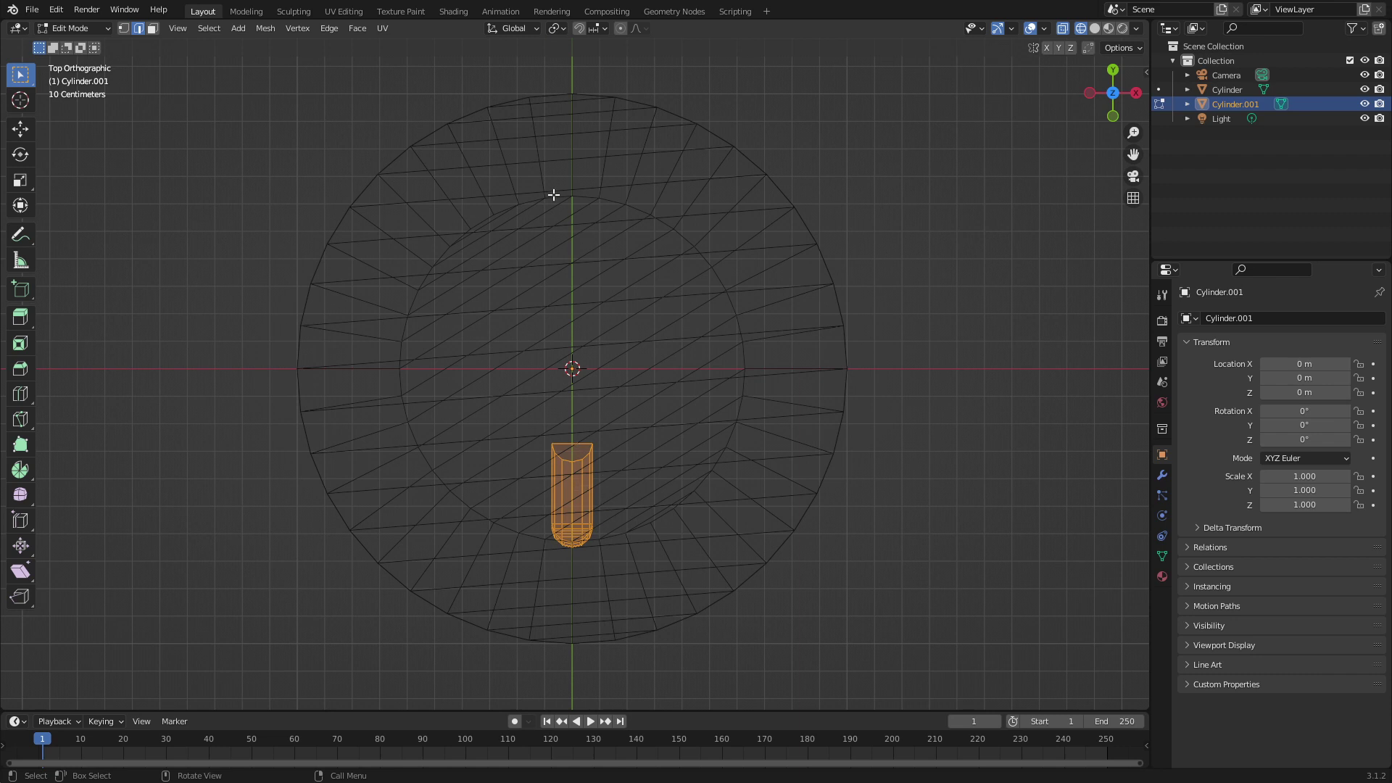
{"action": "left_click", "coordinate": [555, 27]}
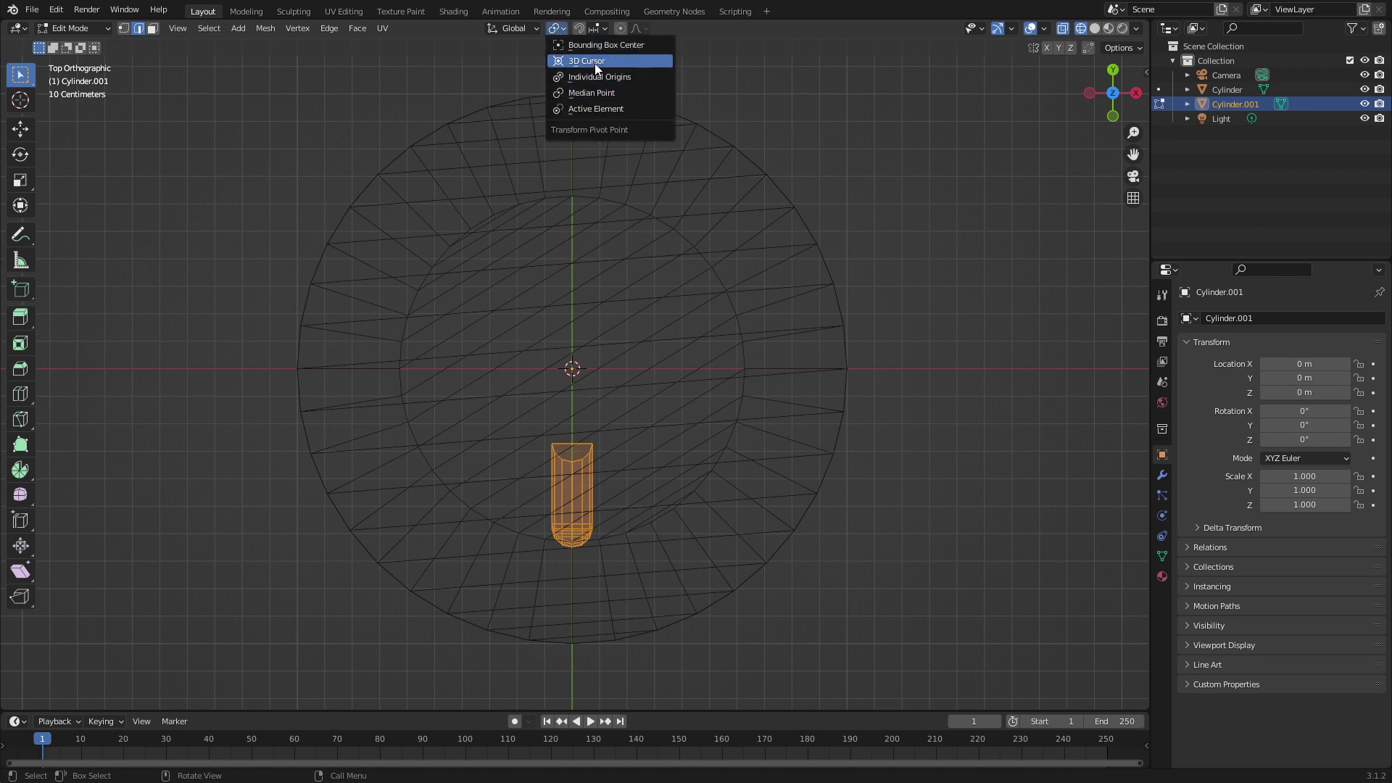
{"action": "left_click", "coordinate": [594, 61]}
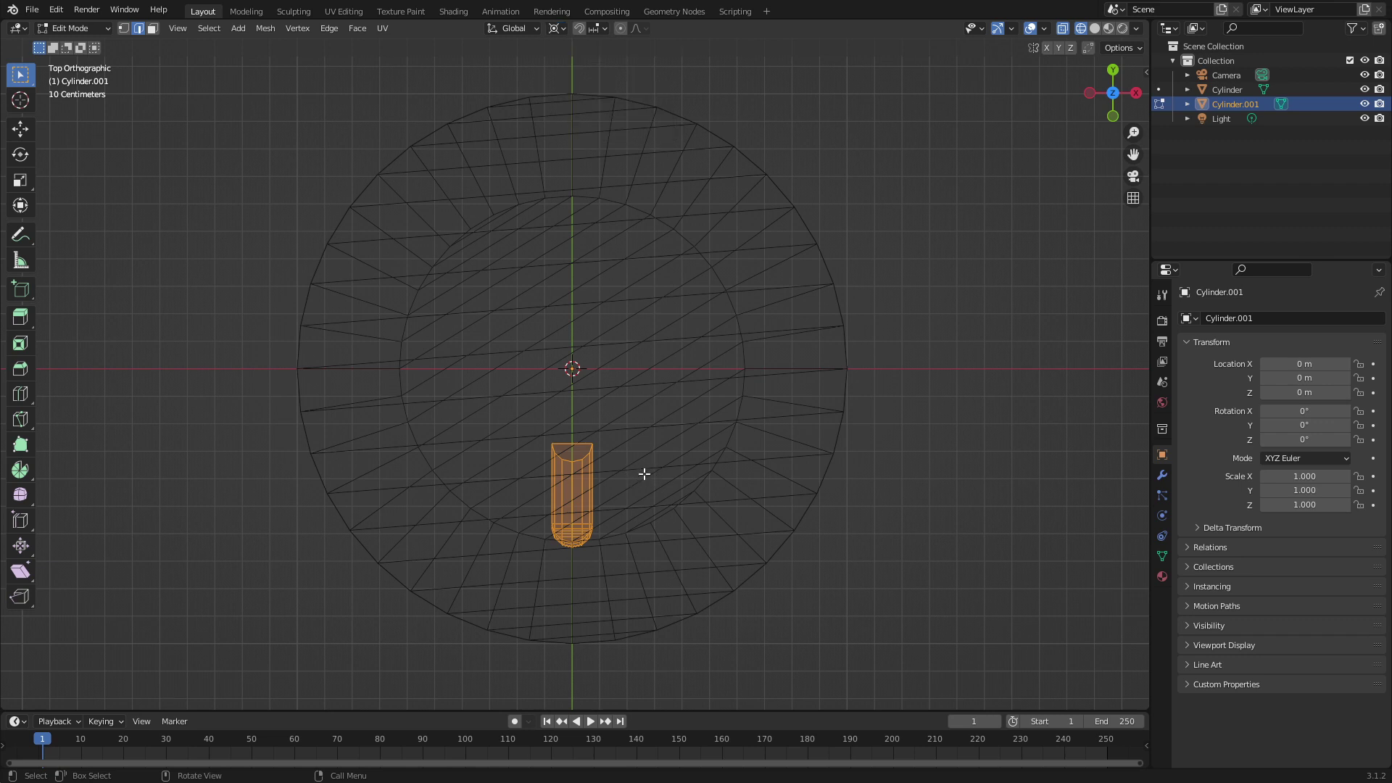
- Duplicate the leg twice, rotating each copy 120° around the table centre
{"action": "key", "text": "g"}
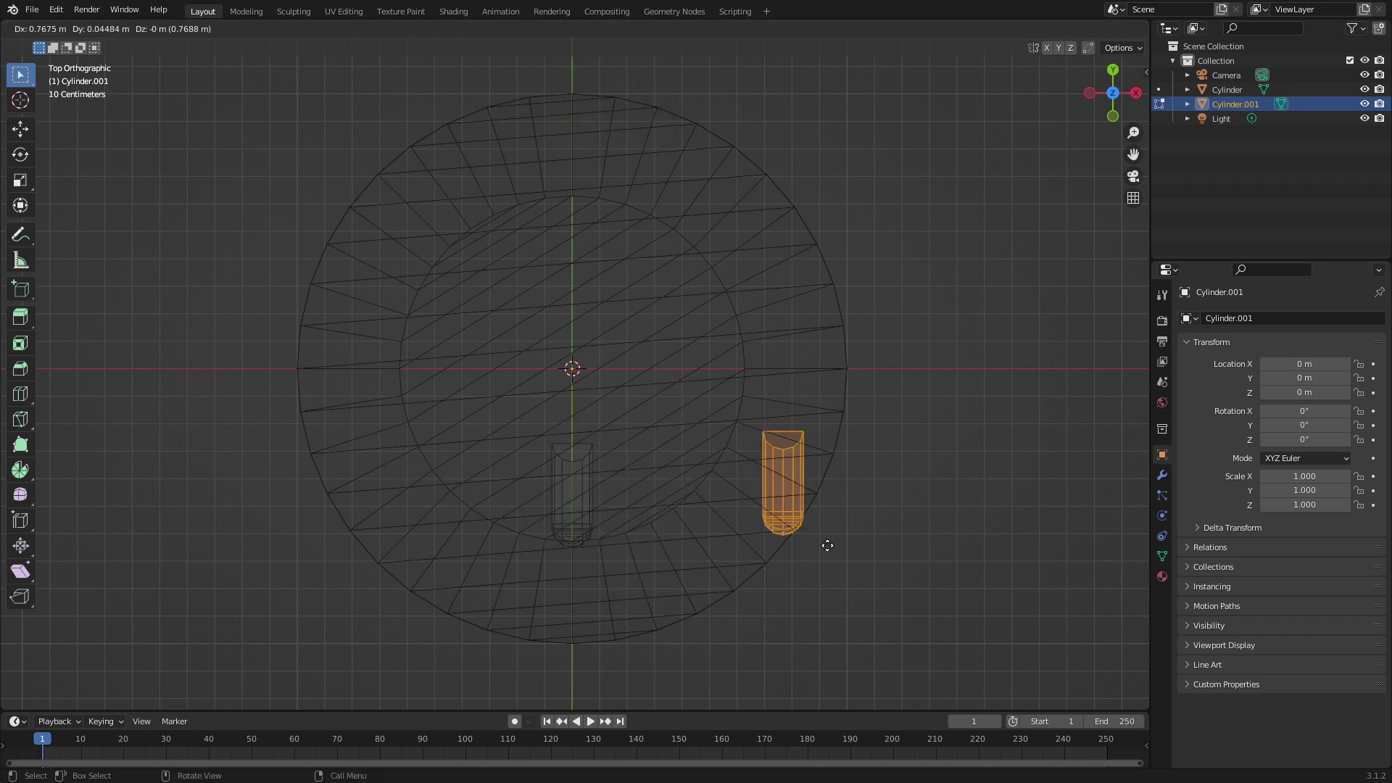
{"action": "key", "text": "Escape"}
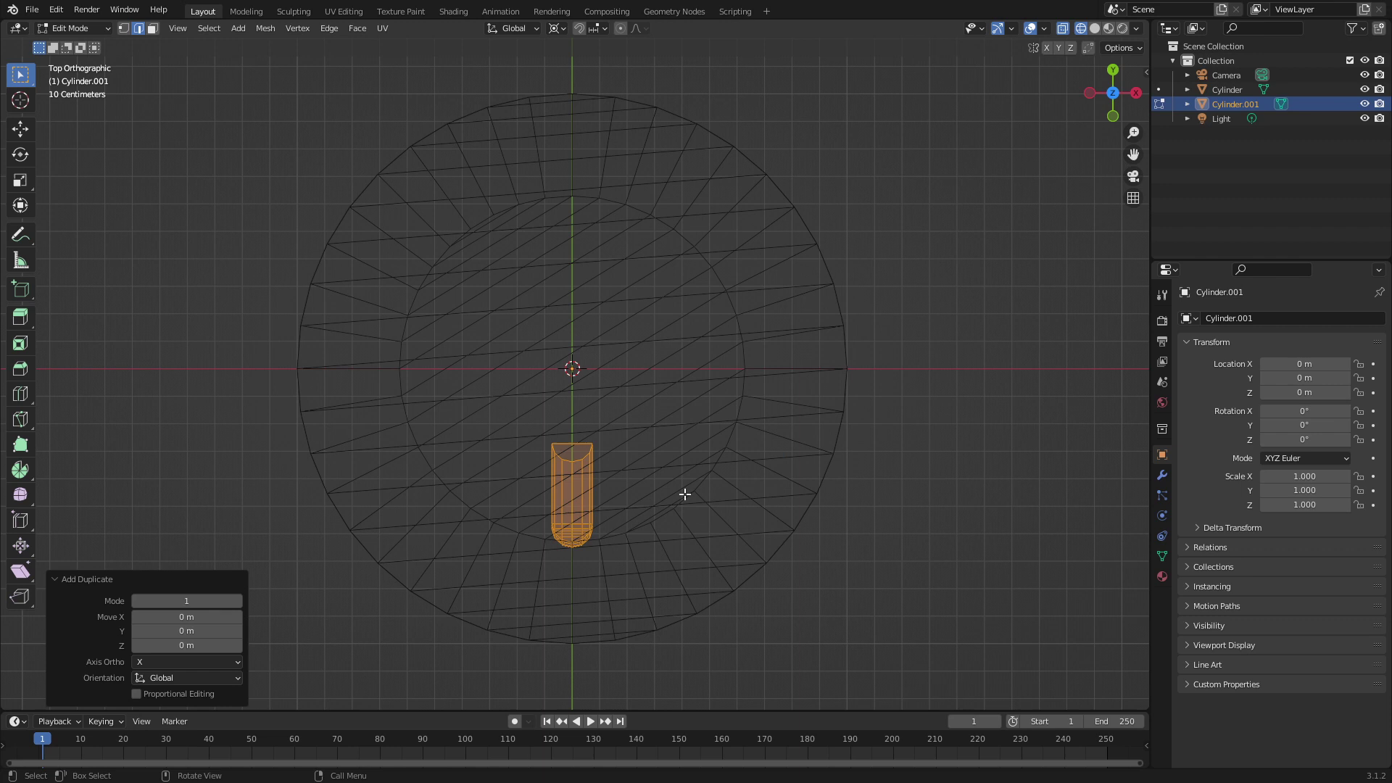
{"action": "key", "text": "r"}
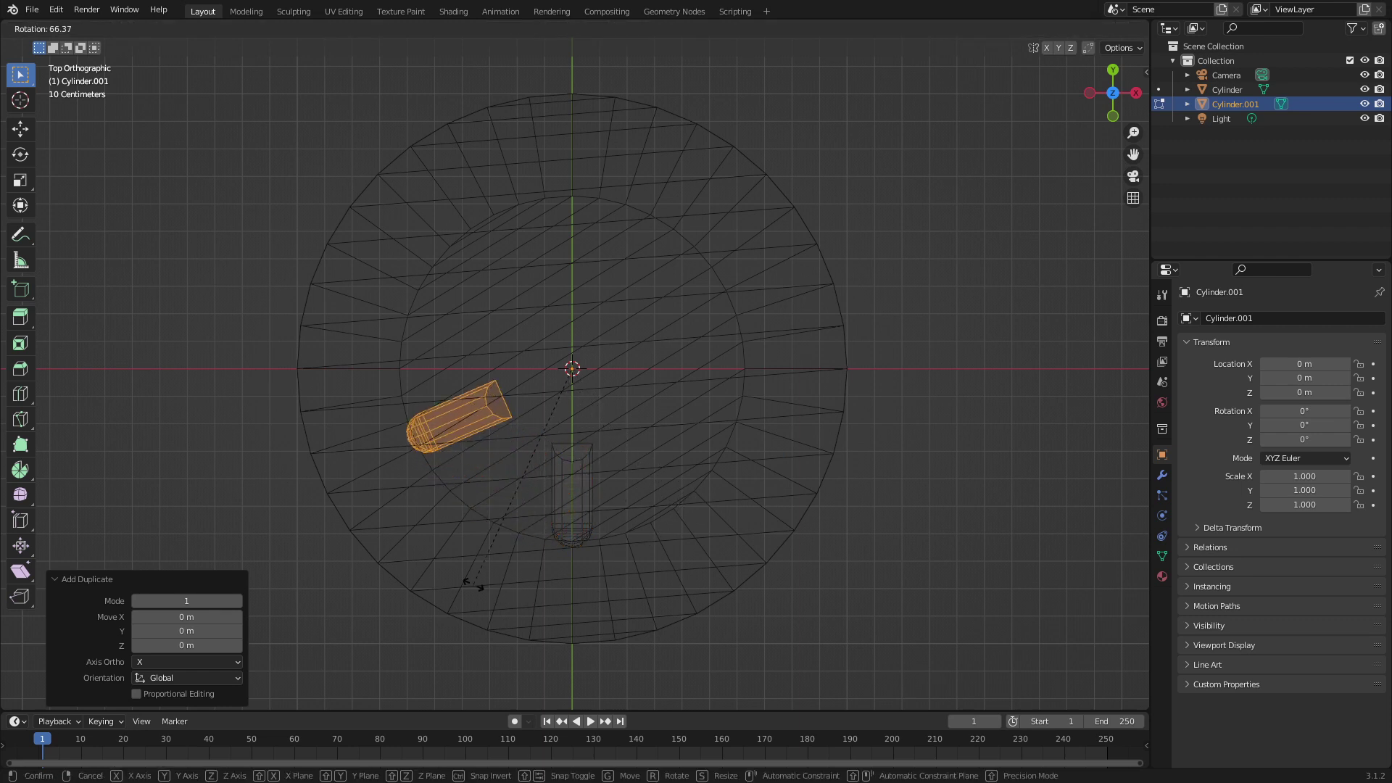
{"action": "type", "text": "120"}
{"action": "key", "text": "Return"}
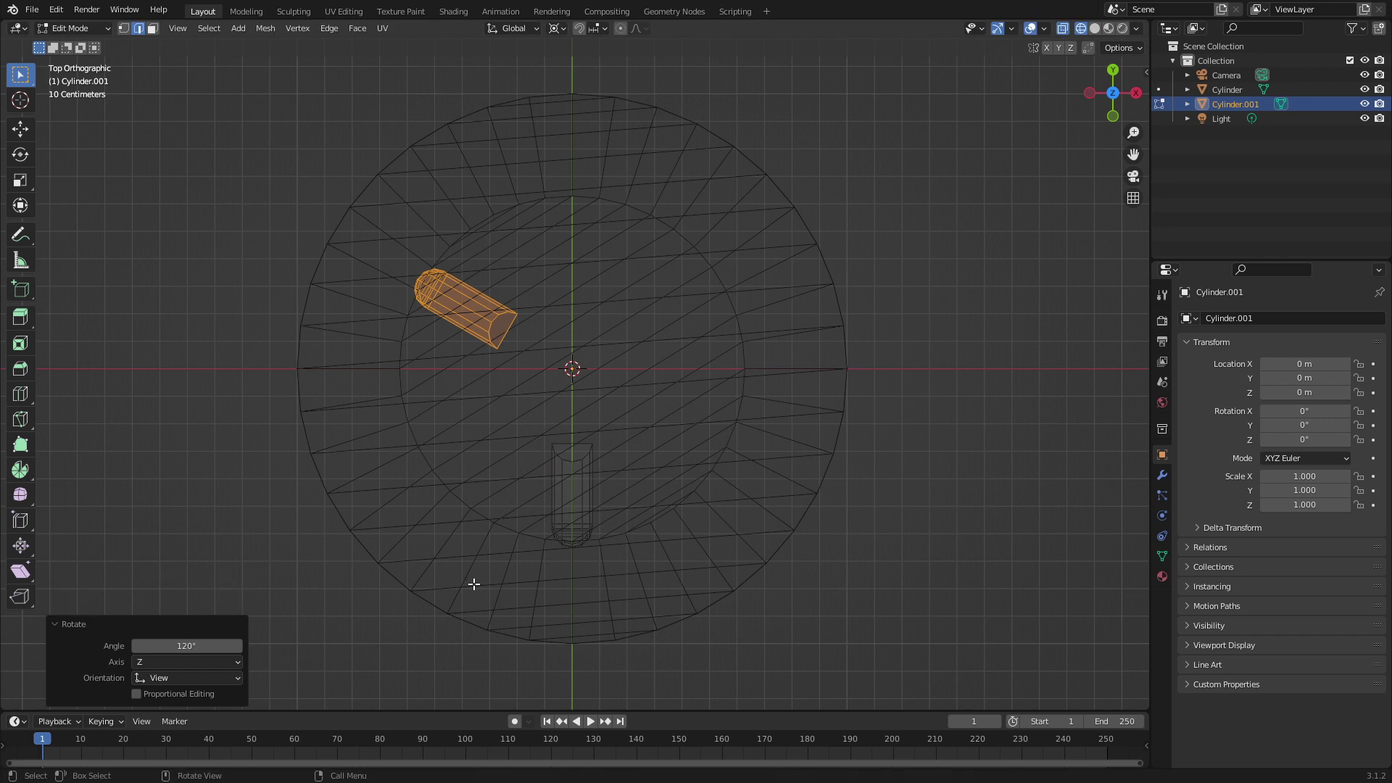
{"action": "key", "text": "shift+d"}
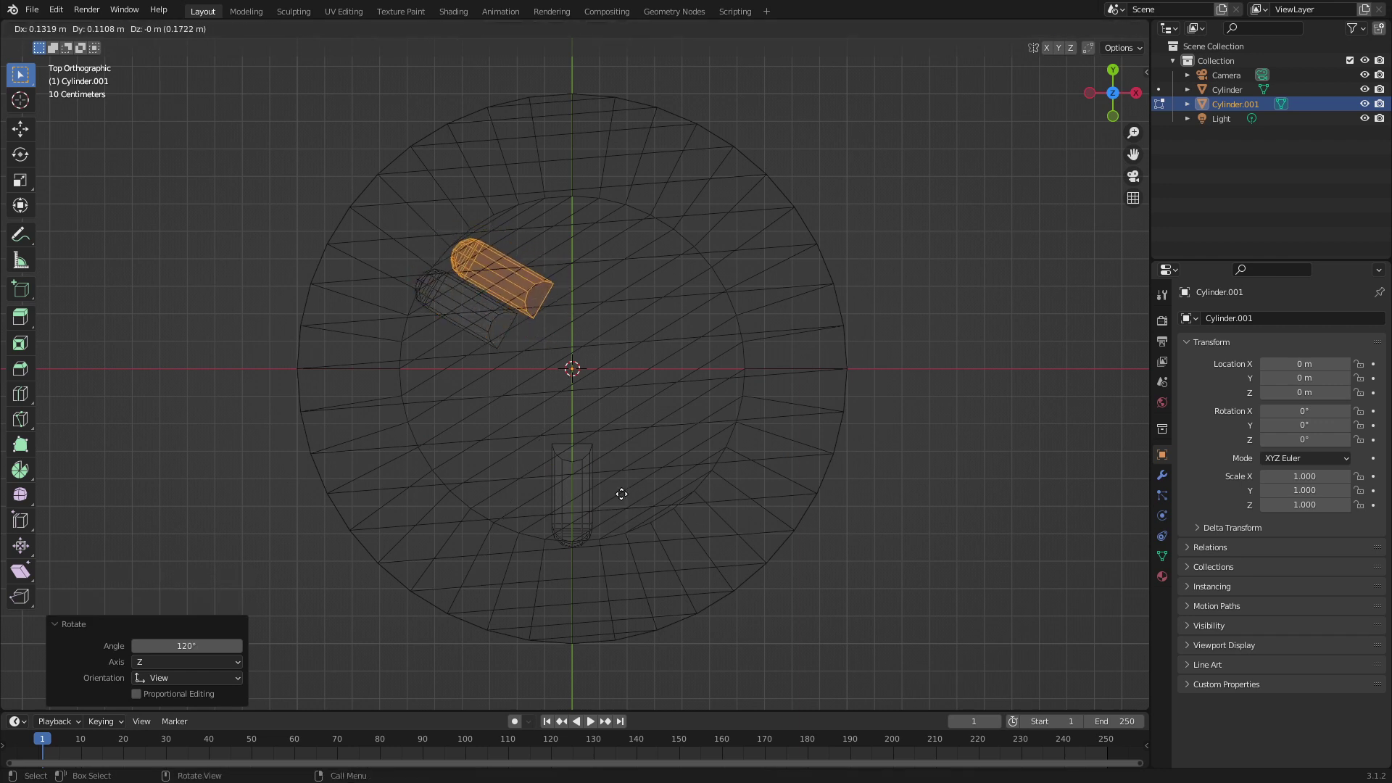
{"action": "key", "text": "Escape"}
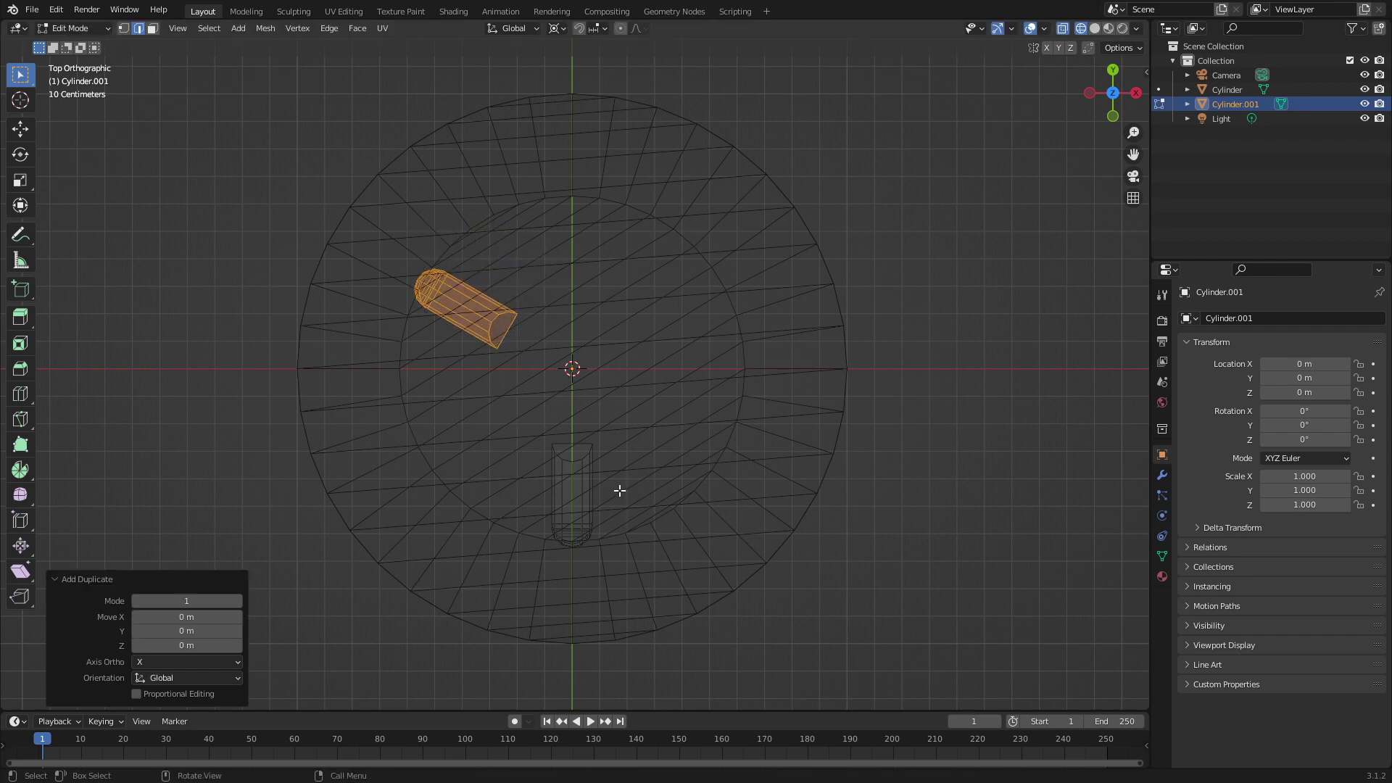
{"action": "type", "text": "r120"}
{"action": "key", "text": "Return"}
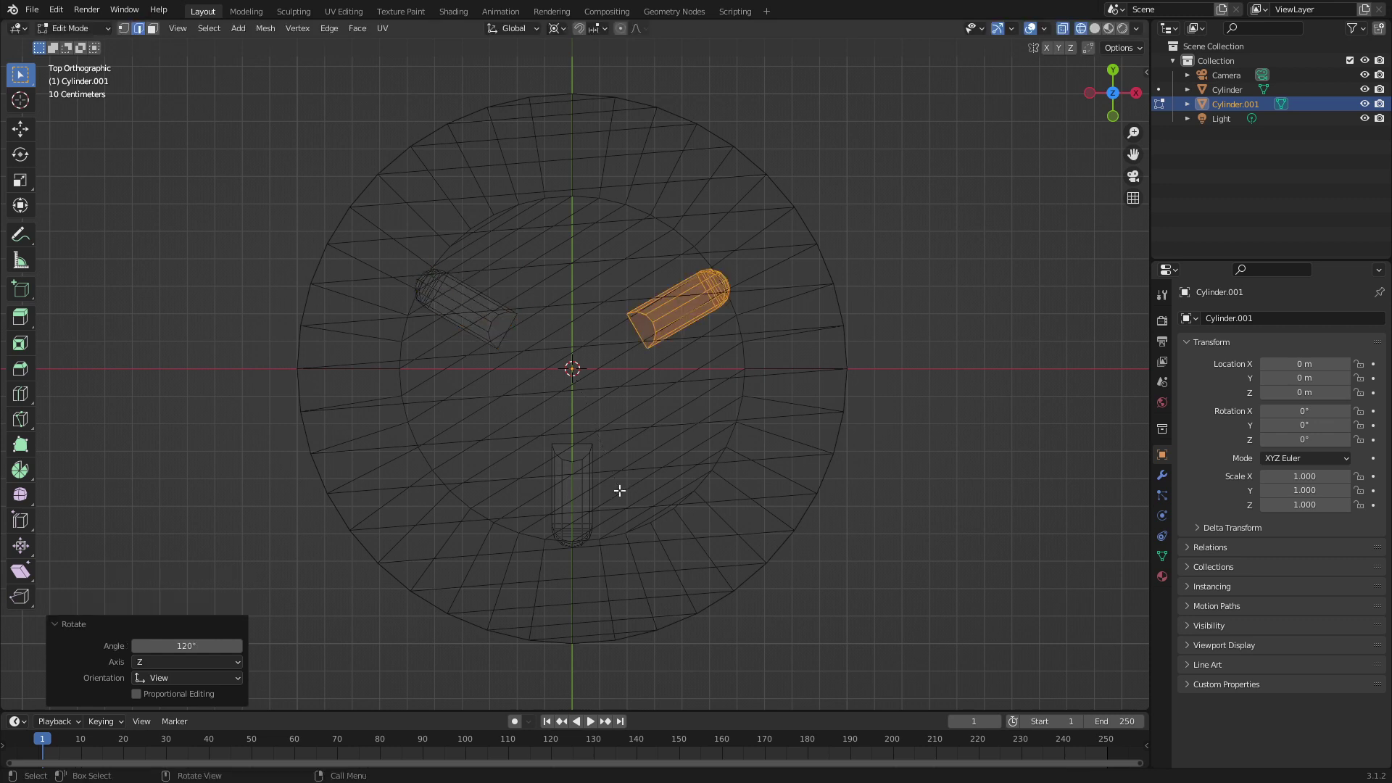
- Return to solid shading and Object Mode, then orbit to inspect the three legs
{"action": "scroll", "coordinate": [619, 491], "scroll_direction": "down", "scroll_amount": 2}
{"action": "mouse_move", "coordinate": [618, 491]}
{"action": "middle_mouse_down"}
{"action": "mouse_move", "coordinate": [606, 436]}
{"action": "mouse_move", "coordinate": [523, 432]}
{"action": "middle_mouse_up"}
{"action": "key", "text": "shift+z"}
{"action": "scroll", "coordinate": [604, 434], "scroll_direction": "up", "scroll_amount": 3}
{"action": "key", "text": "Tab"}
{"action": "middle_click_drag", "start_coordinate": [577, 258], "coordinate": [658, 249]}
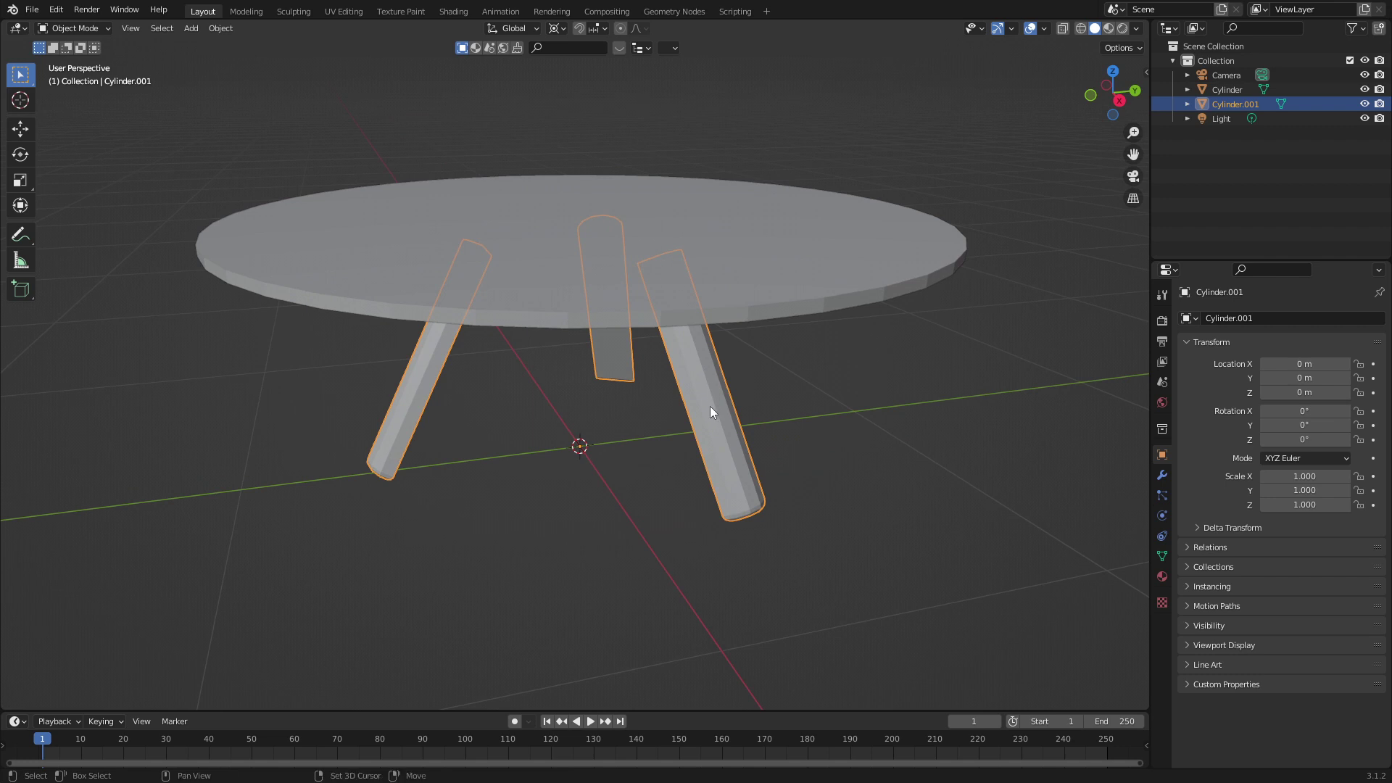
- Add the tabletop to the selection, join it with the legs using Ctrl+J, and run Shade Smooth
{"action": "left_click", "coordinate": [746, 300], "text": "shift"}
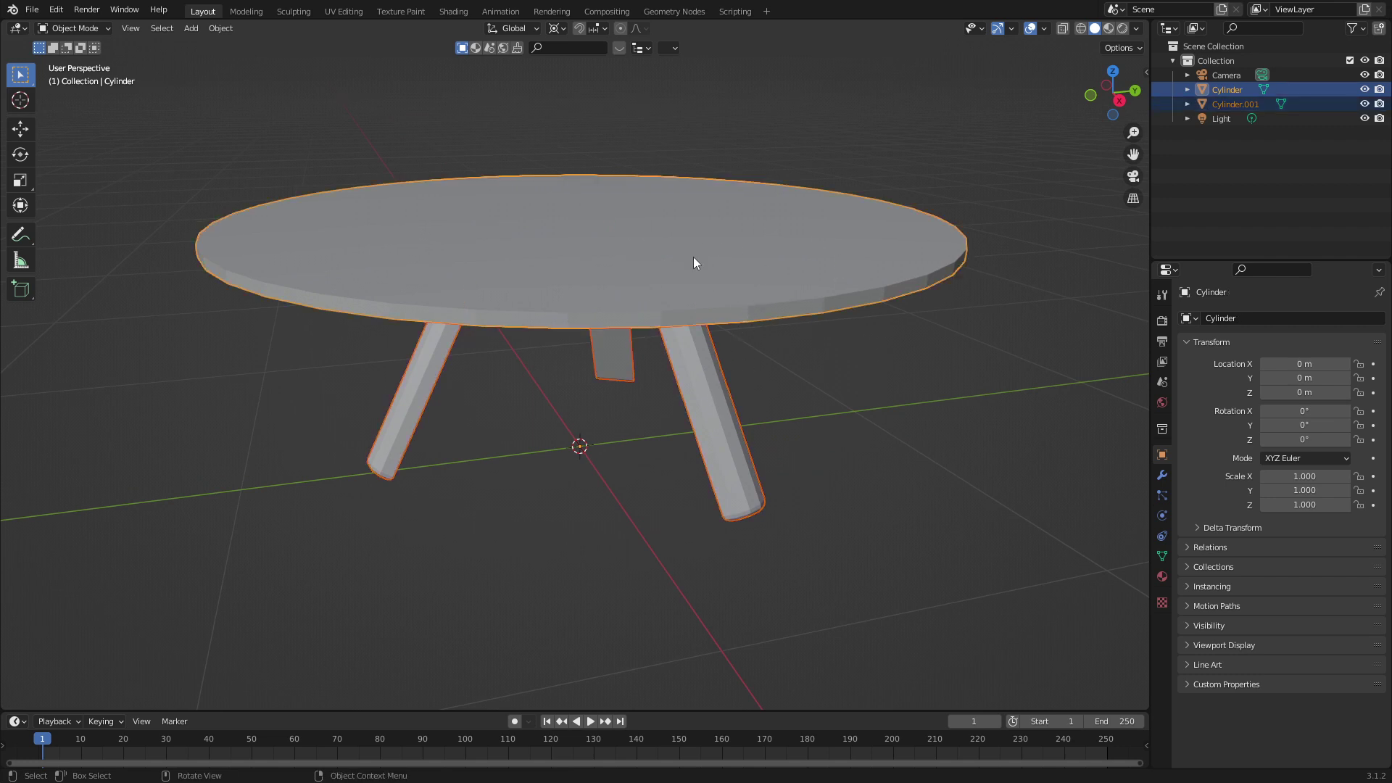
{"action": "key", "text": "ctrl+j"}
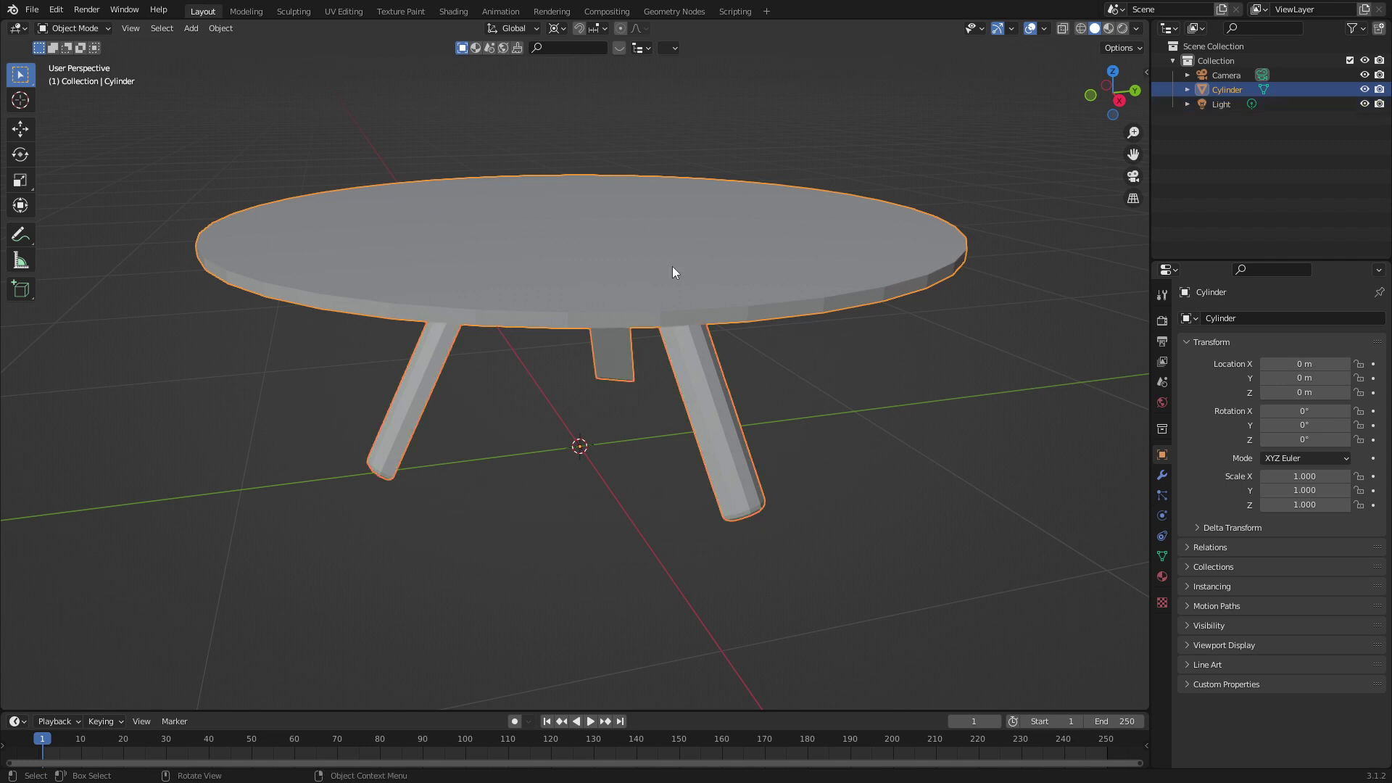
{"action": "key", "text": "F3"}
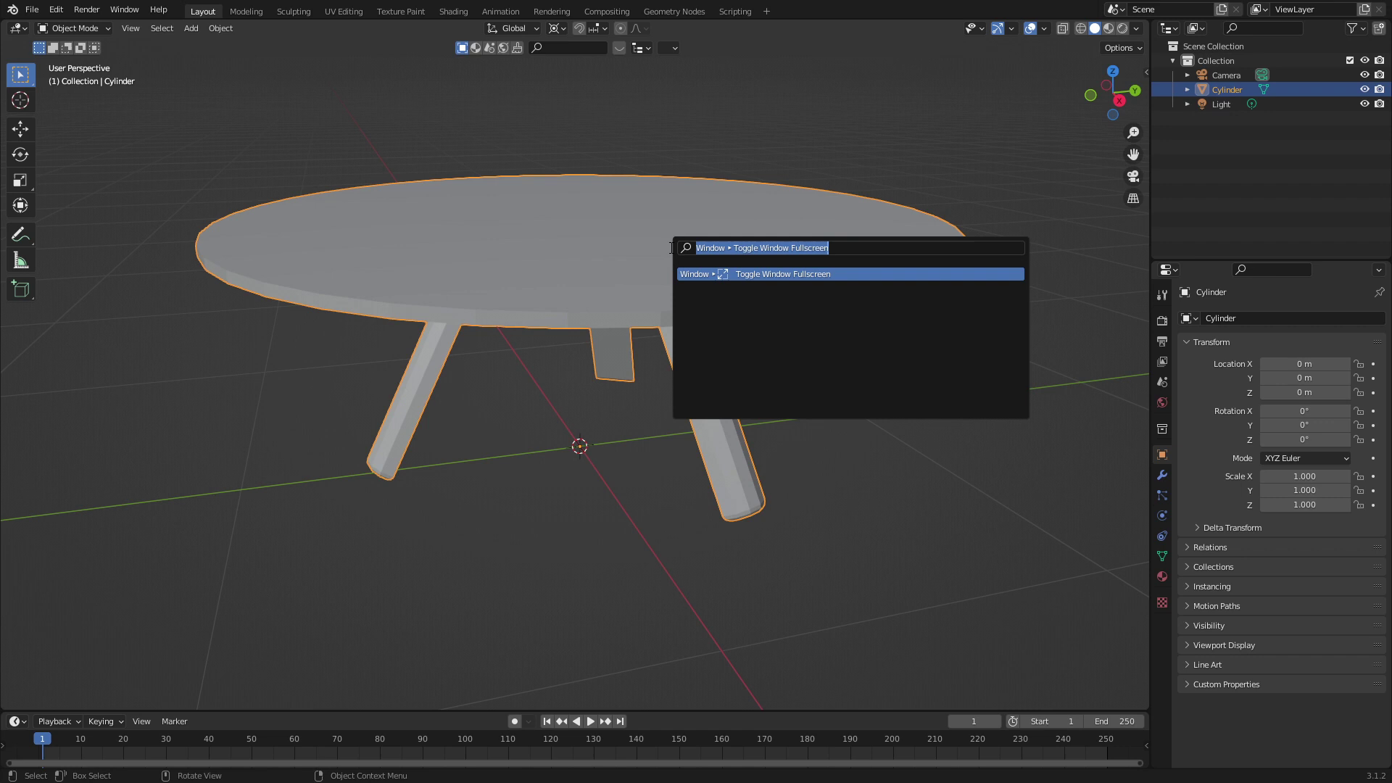
{"action": "key", "text": "Escape"}
{"action": "key", "text": "F3"}
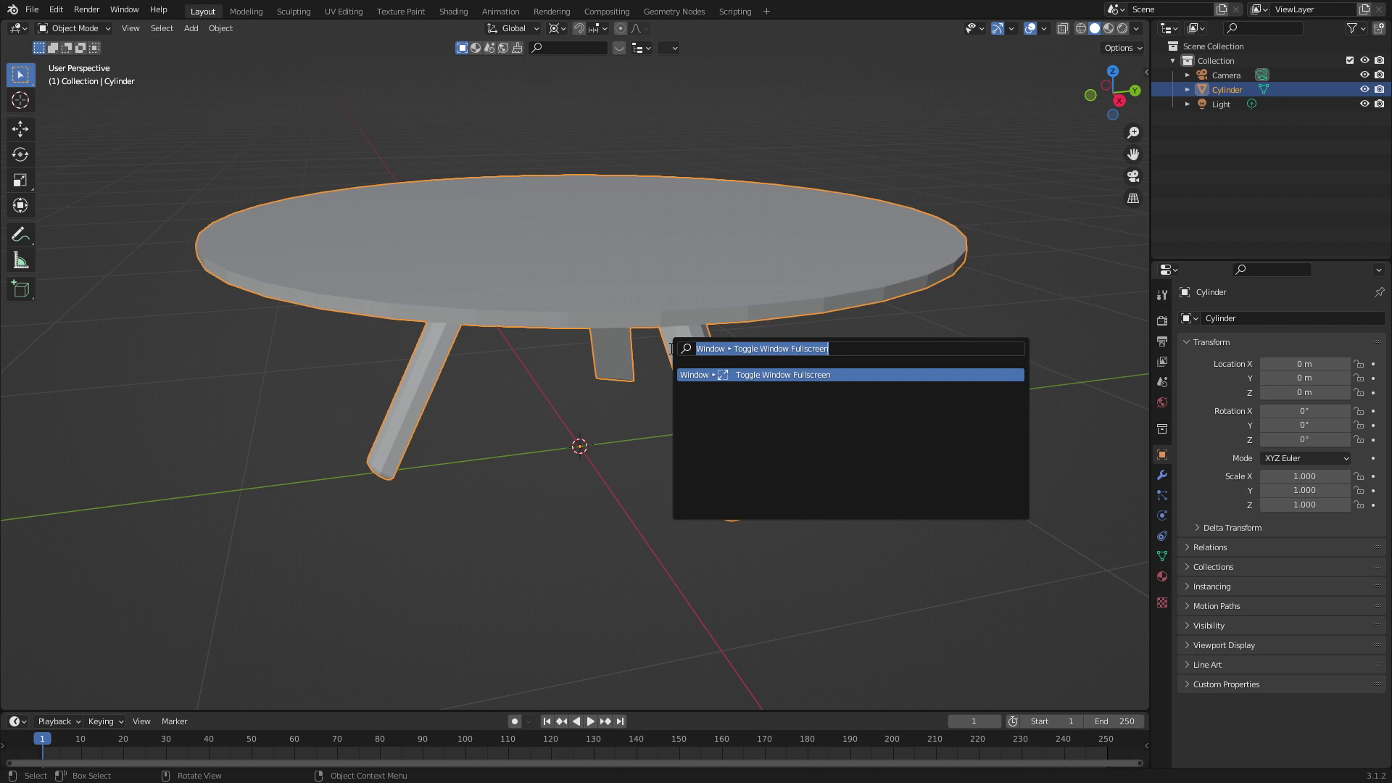
{"action": "type", "text": "smooth"}
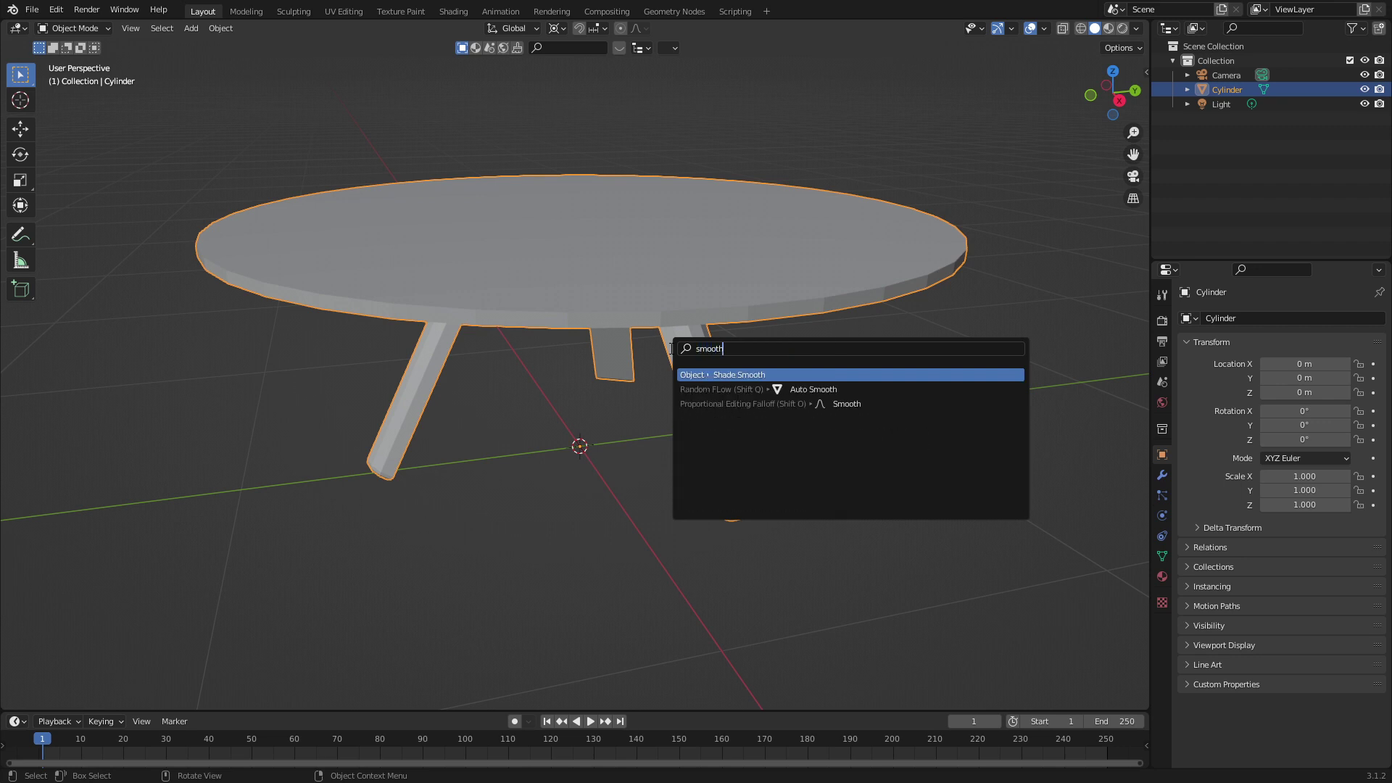
{"action": "key", "text": "Return"}
{"action": "mouse_move", "coordinate": [672, 348]}
{"action": "middle_mouse_down"}
{"action": "mouse_move", "coordinate": [599, 307]}
{"action": "mouse_move", "coordinate": [316, 246]}
{"action": "middle_mouse_up"}
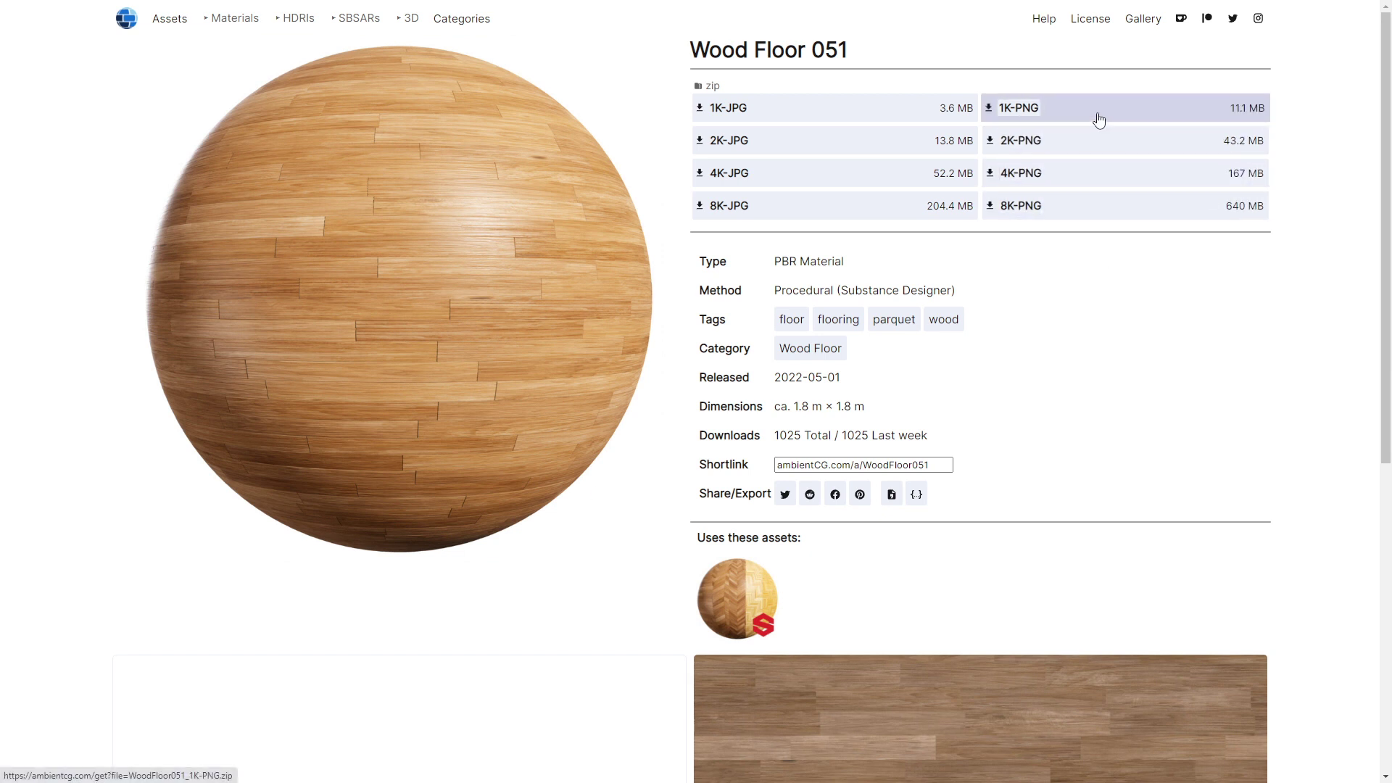
- Show the 1K-PNG zip download for Wood Floor 051 on ambientCG
{"action": "mouse_move", "coordinate": [1113, 118]}
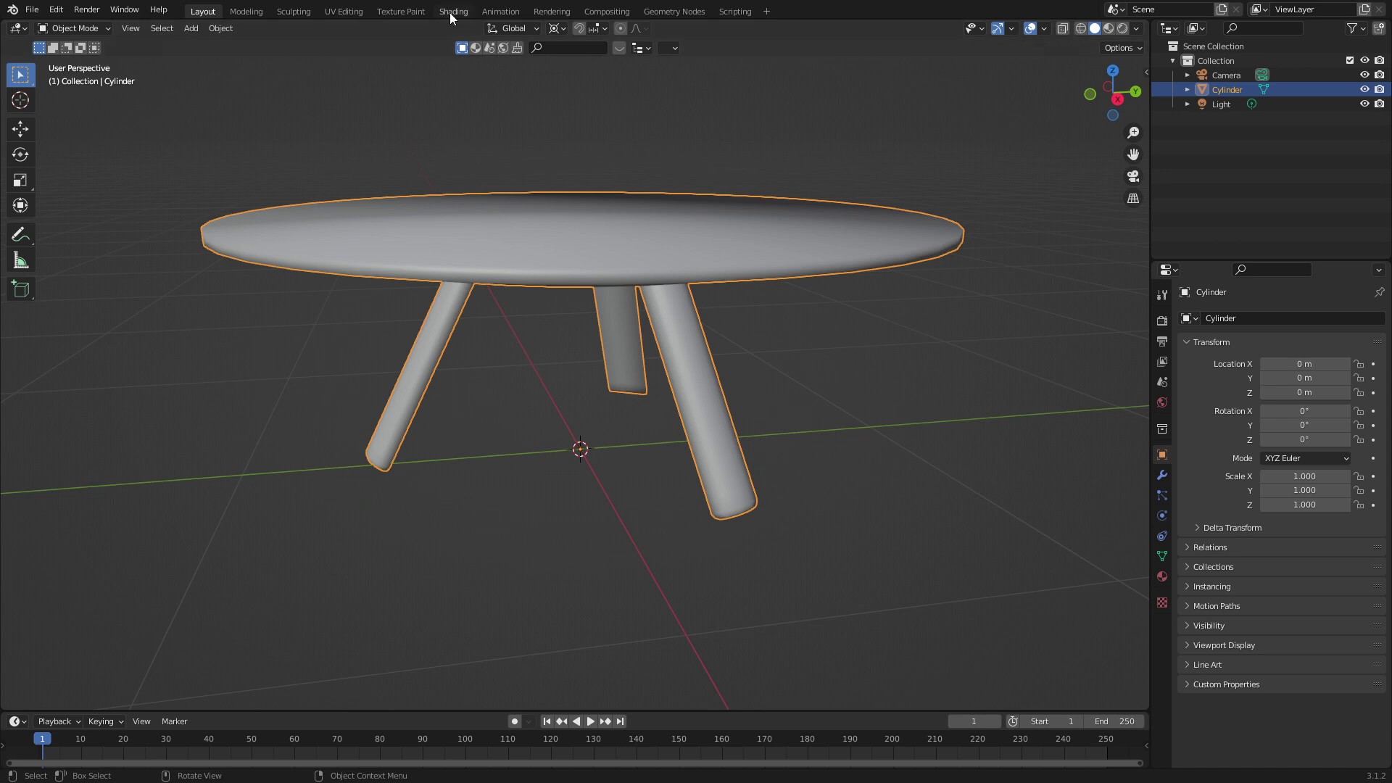
- In the Shading workspace, create a new material for the table and name it M_Table
{"action": "left_click", "coordinate": [449, 12]}
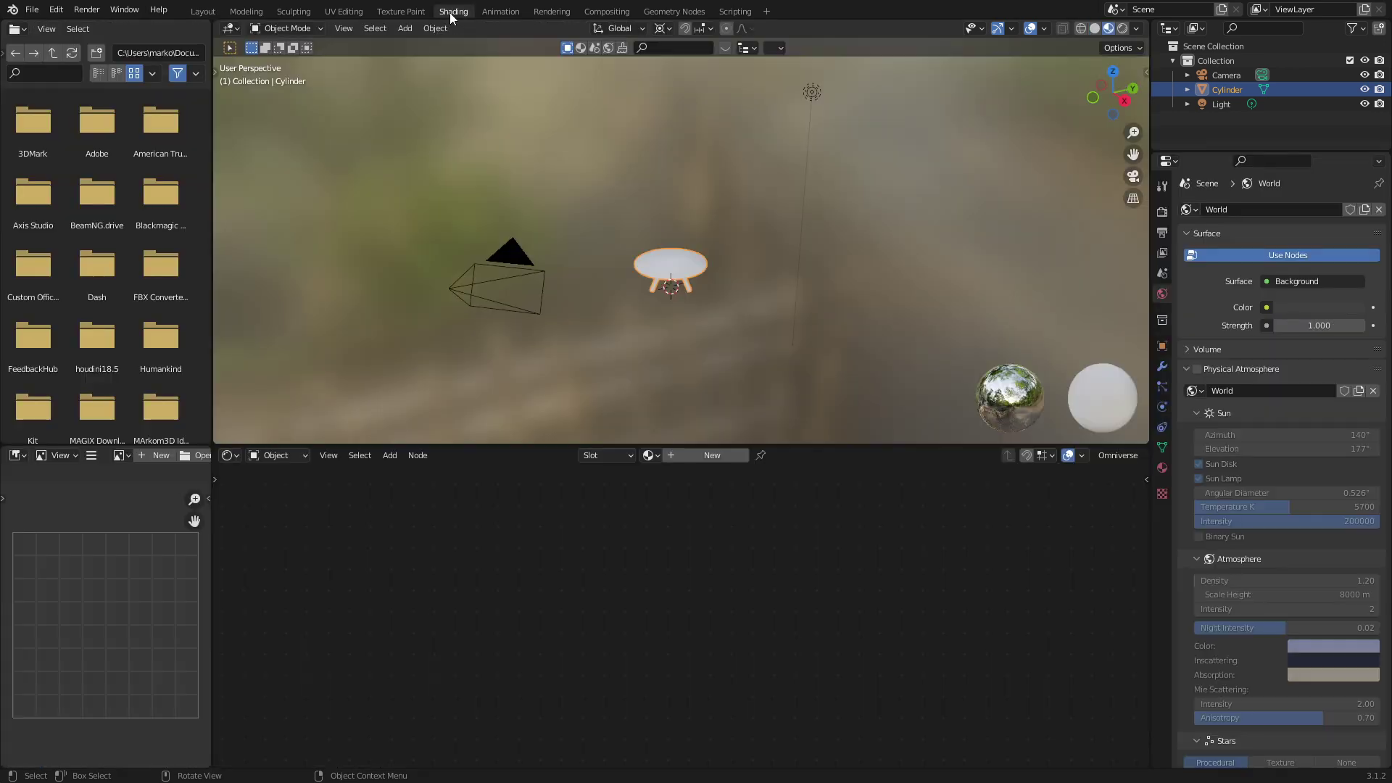
{"action": "key", "text": "KP_Decimal"}
{"action": "left_click", "coordinate": [721, 452]}
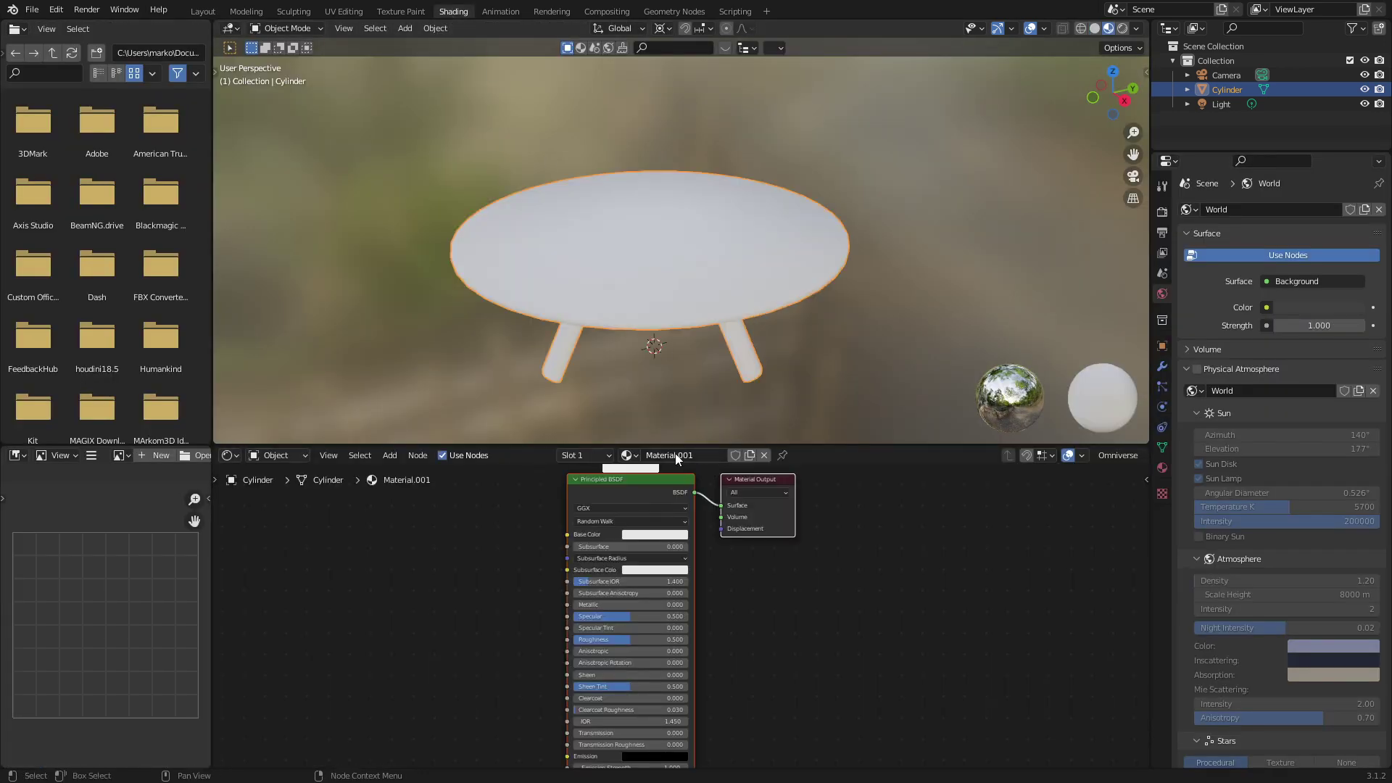
{"action": "double_click", "coordinate": [678, 455]}
{"action": "type", "text": "M_Table"}
{"action": "key", "text": "Return"}
{"action": "middle_click_drag", "start_coordinate": [504, 567], "coordinate": [558, 566]}
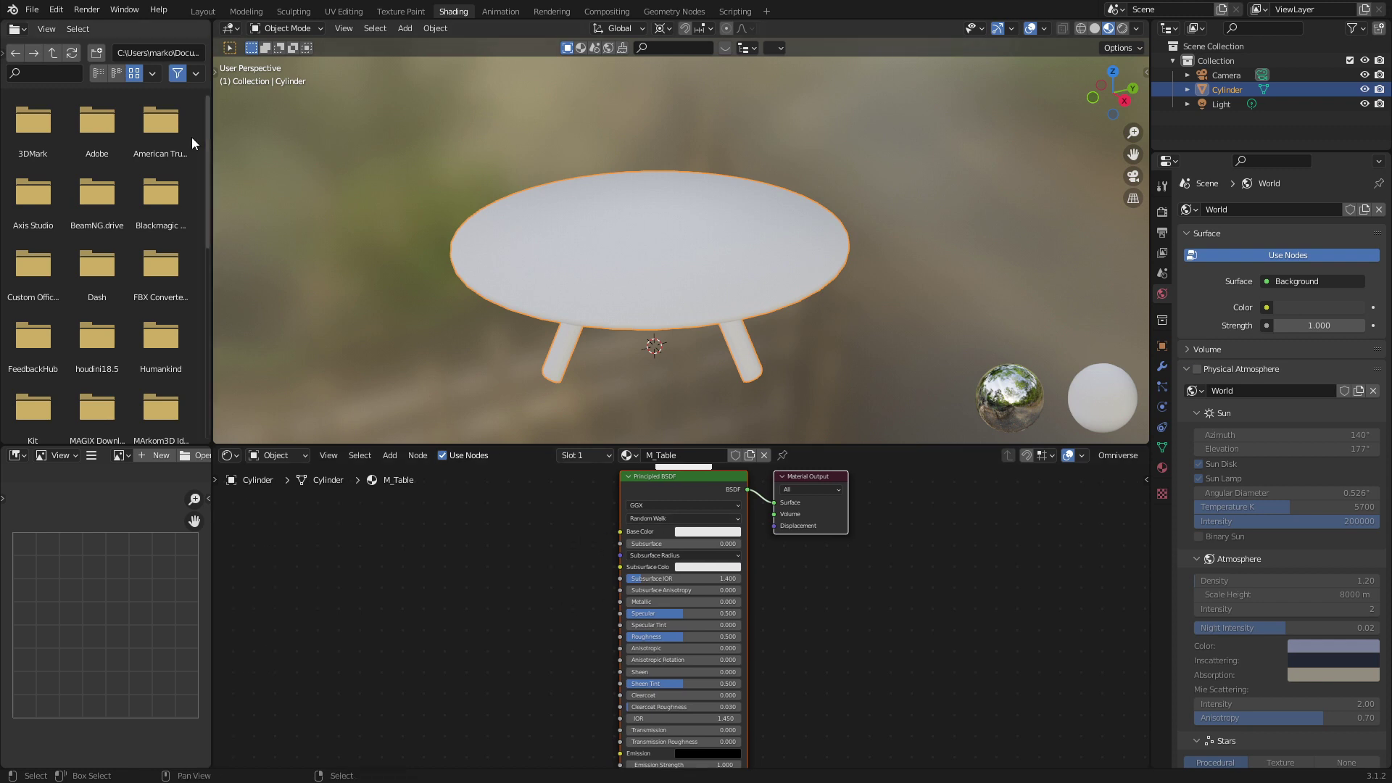
- Confirm Node Wrangler is enabled in Preferences, then start its Ctrl+Shift+T texture setup
{"action": "left_click", "coordinate": [56, 10]}
{"action": "left_click", "coordinate": [108, 216]}
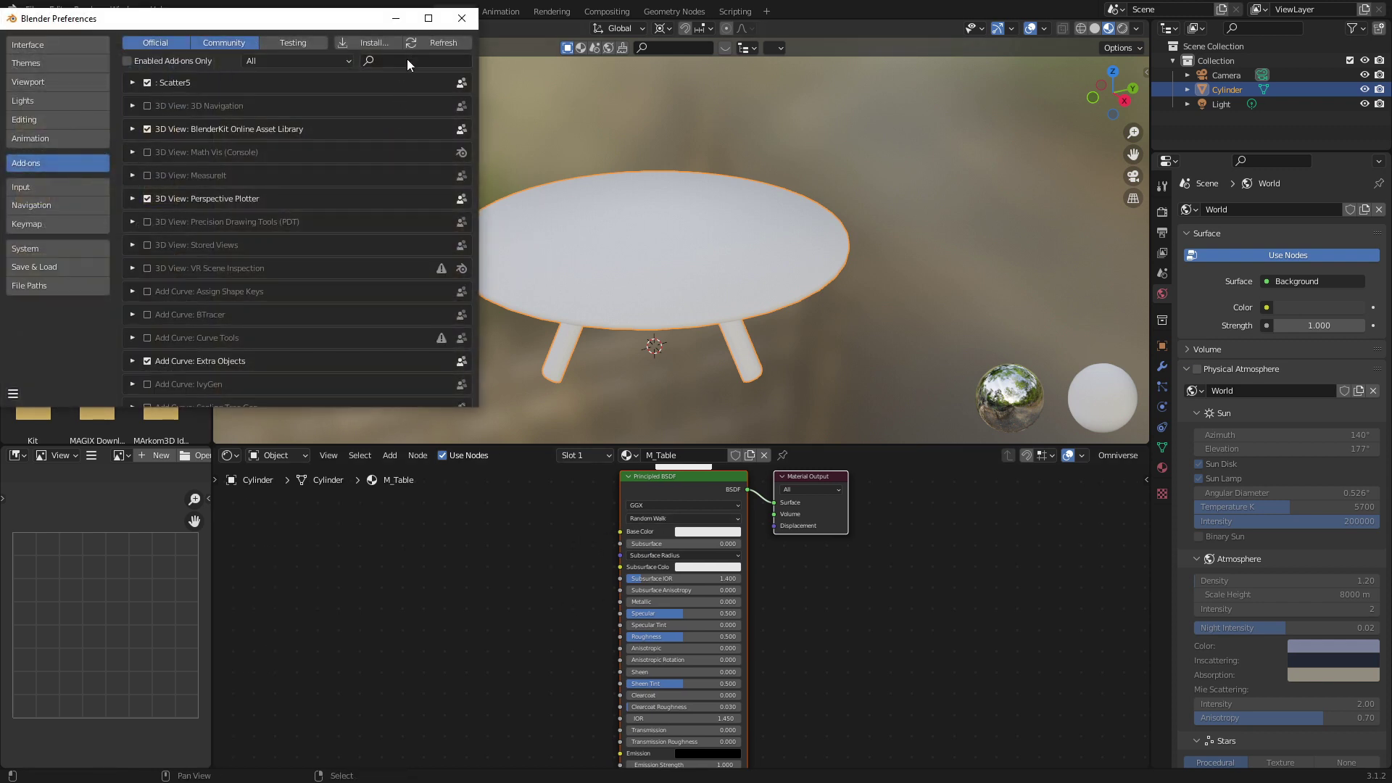
{"action": "left_click", "coordinate": [406, 59]}
{"action": "type", "text": "node"}
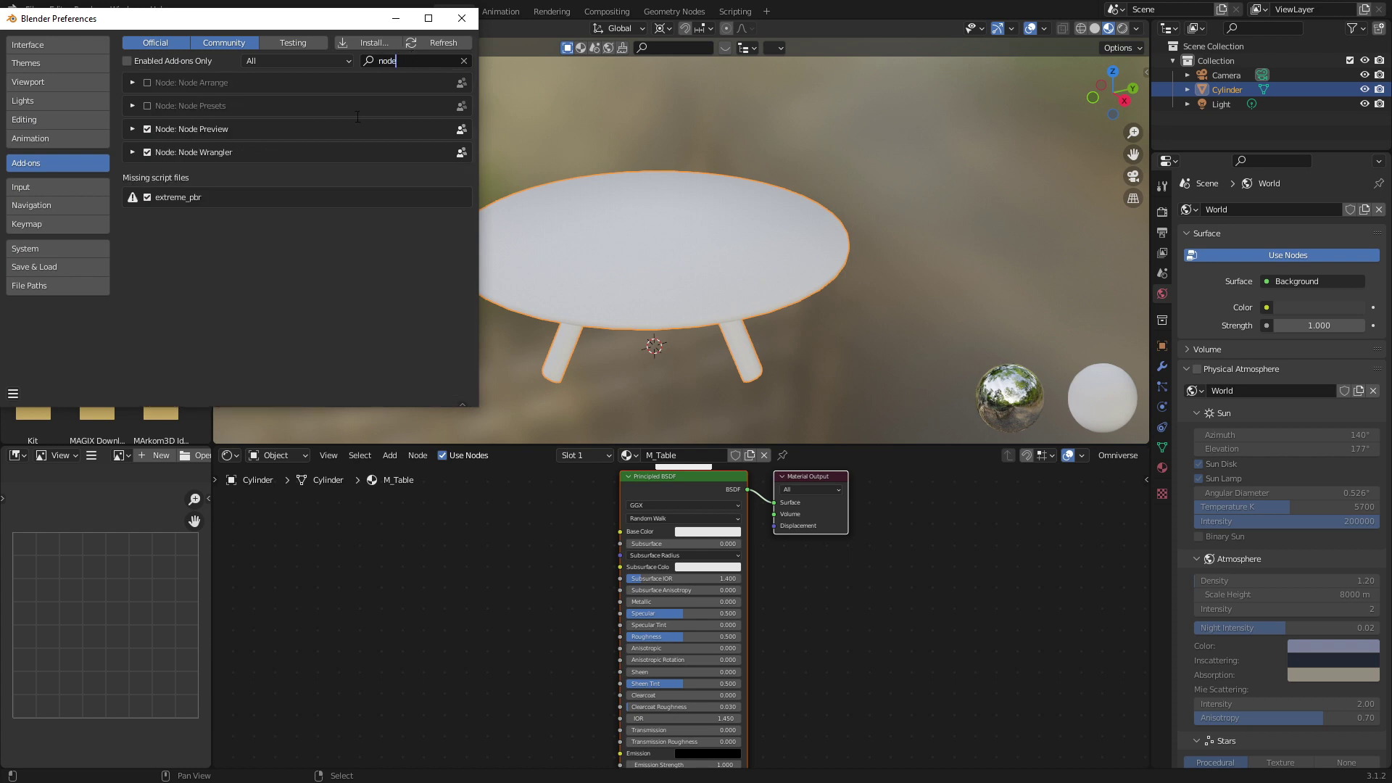
{"action": "left_click", "coordinate": [461, 18]}
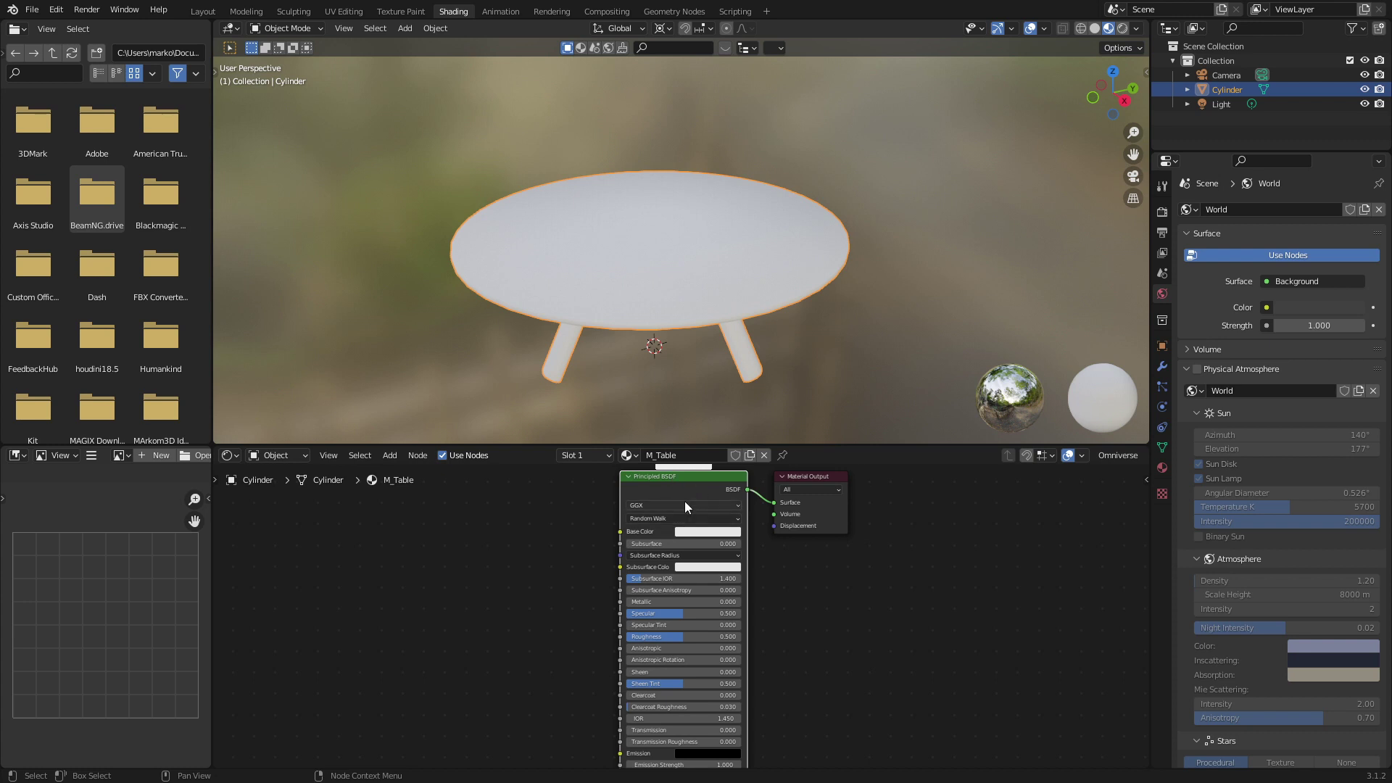
{"action": "key", "text": "ctrl+shift+t"}
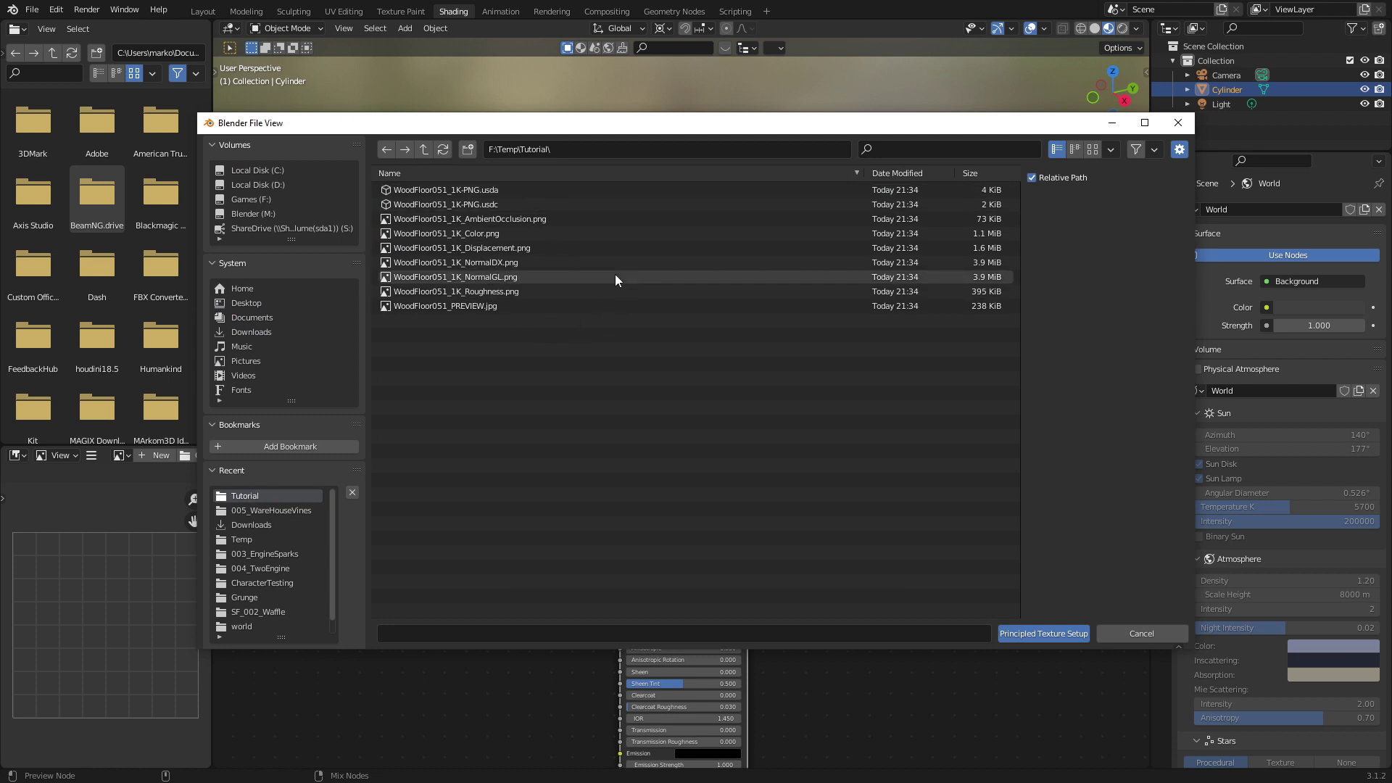
- Connect the WoodFloor051 Color, NormalGL and Roughness PNGs through Principled Texture Setup
{"action": "left_click", "coordinate": [533, 234]}
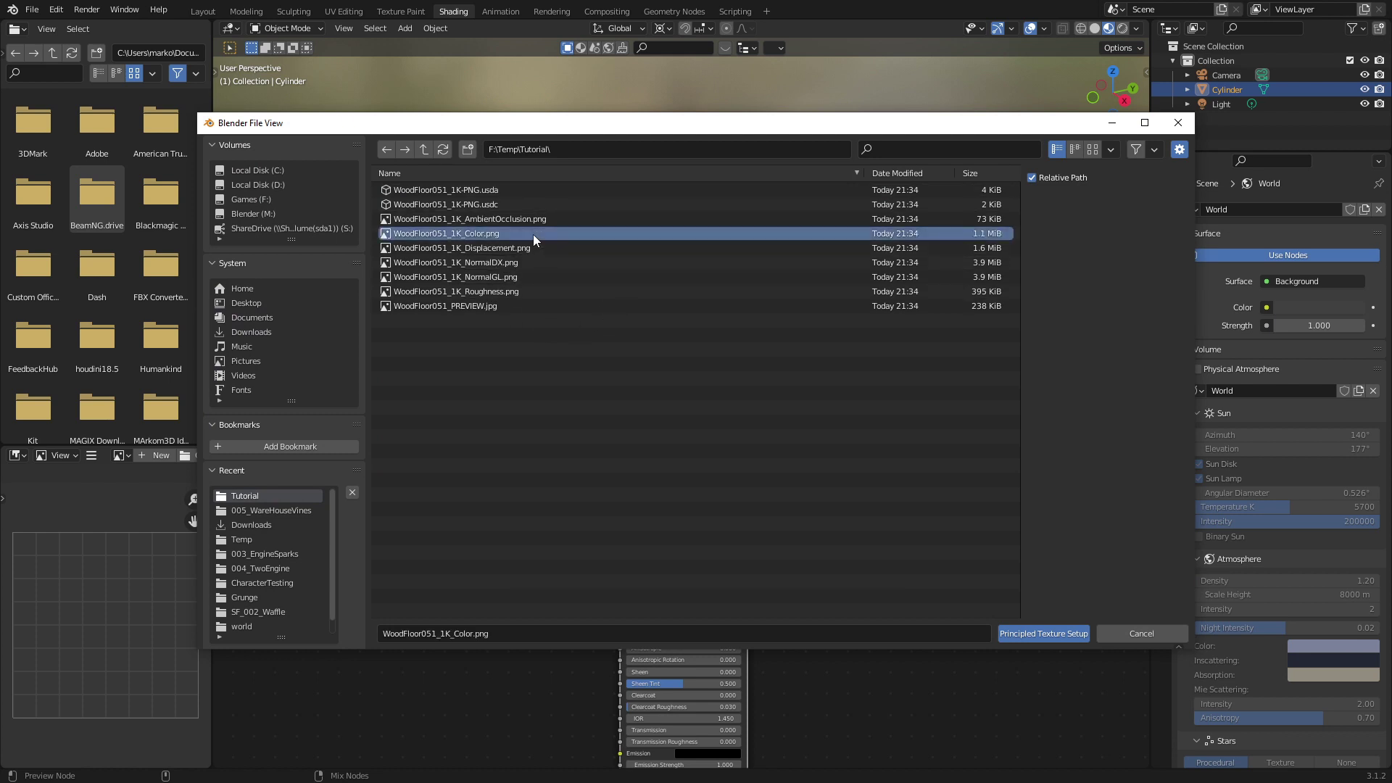
{"action": "left_click", "coordinate": [536, 276], "text": "ctrl"}
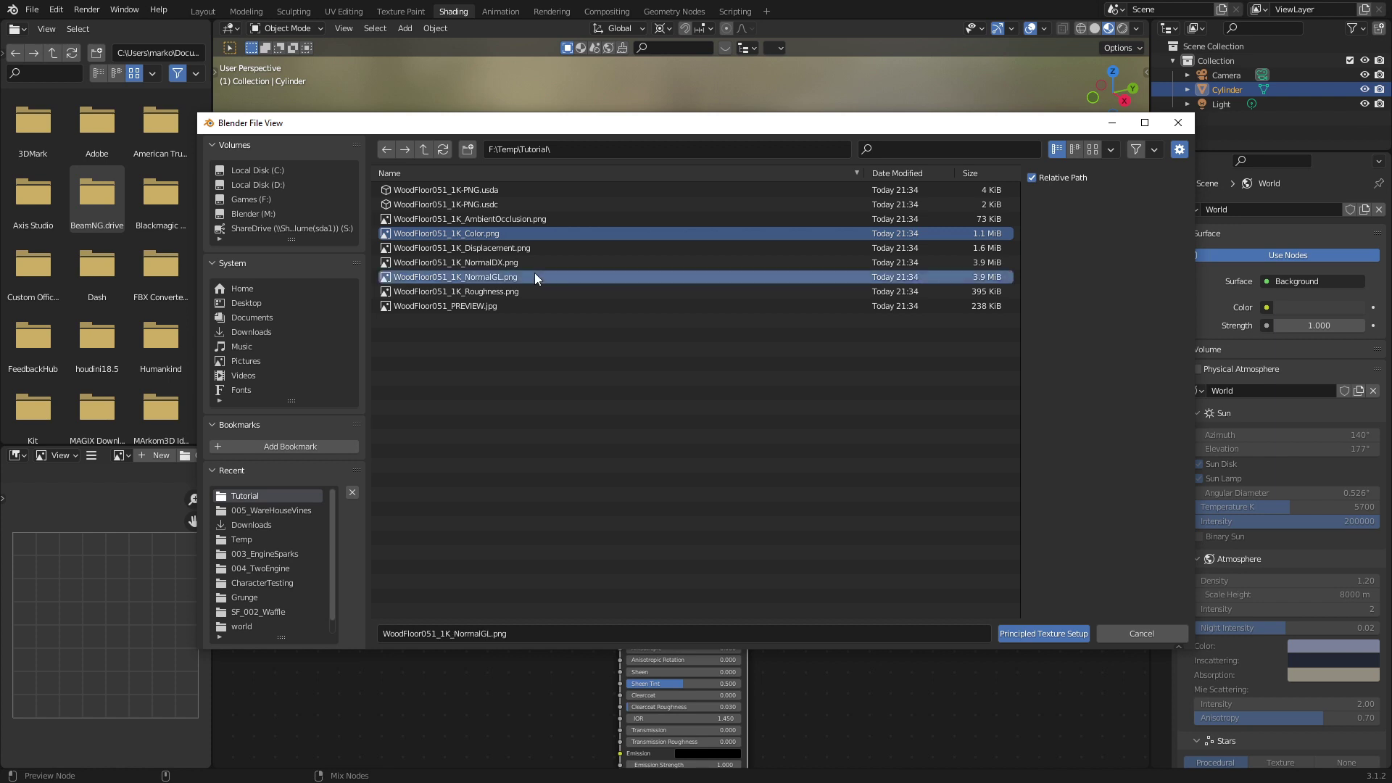
{"action": "left_click", "coordinate": [536, 290], "text": "ctrl"}
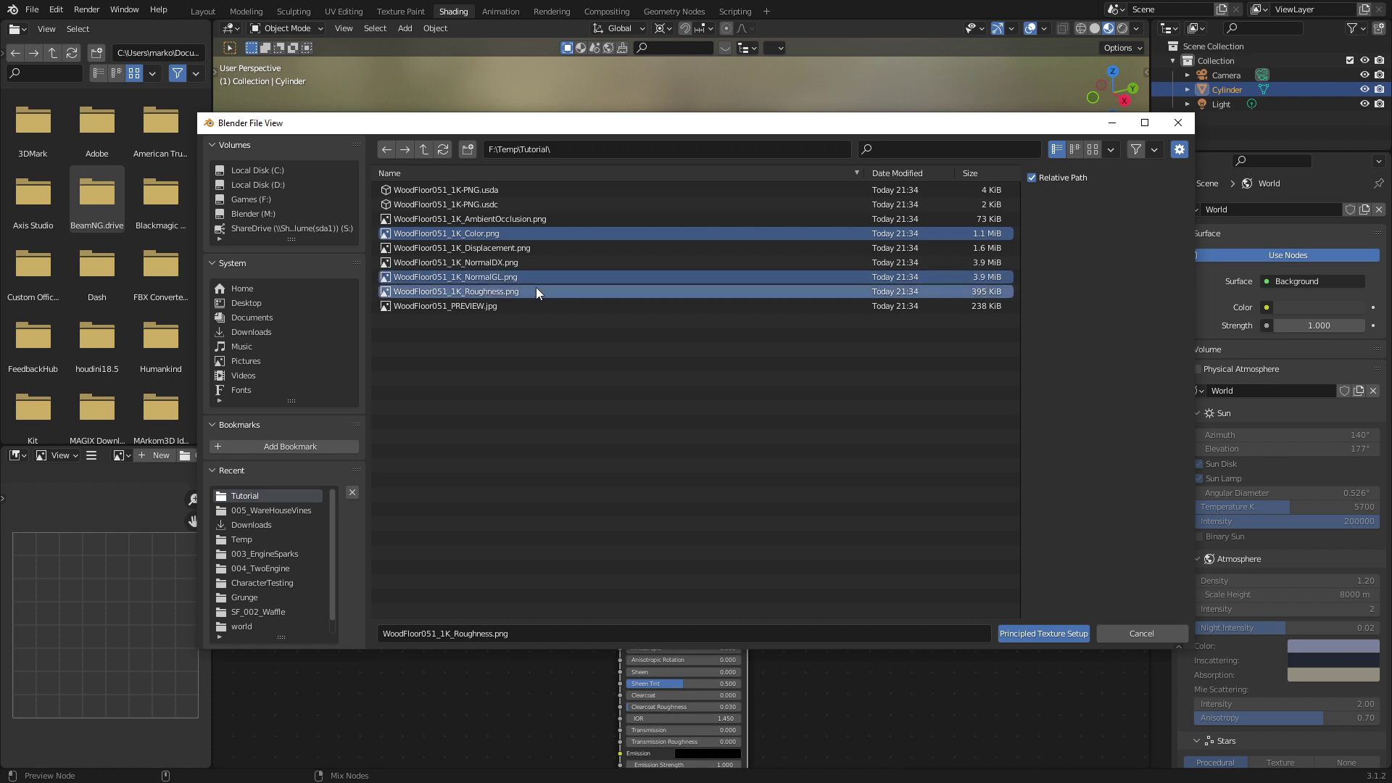
{"action": "left_click", "coordinate": [1035, 638]}
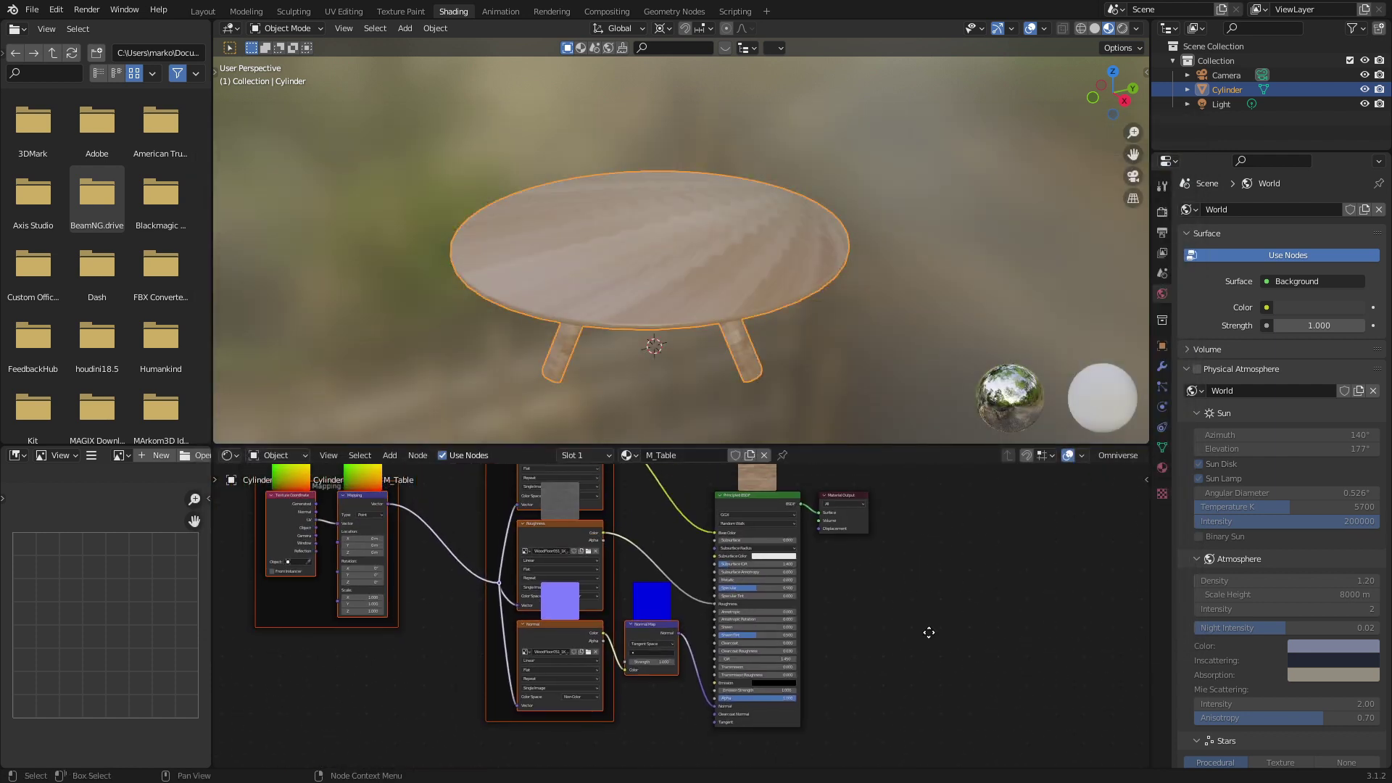
{"action": "left_click", "coordinate": [944, 674]}
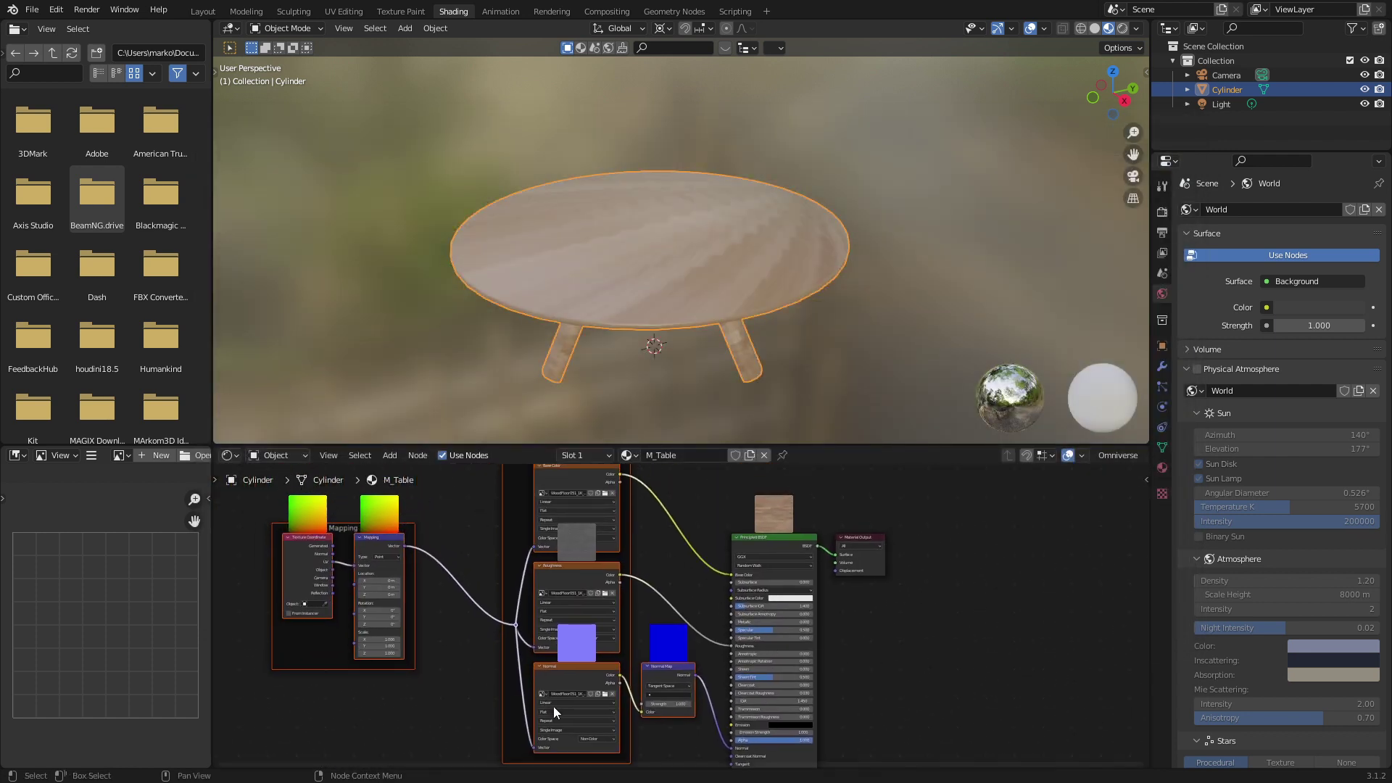
{"action": "middle_click_drag", "start_coordinate": [723, 289], "coordinate": [490, 255]}
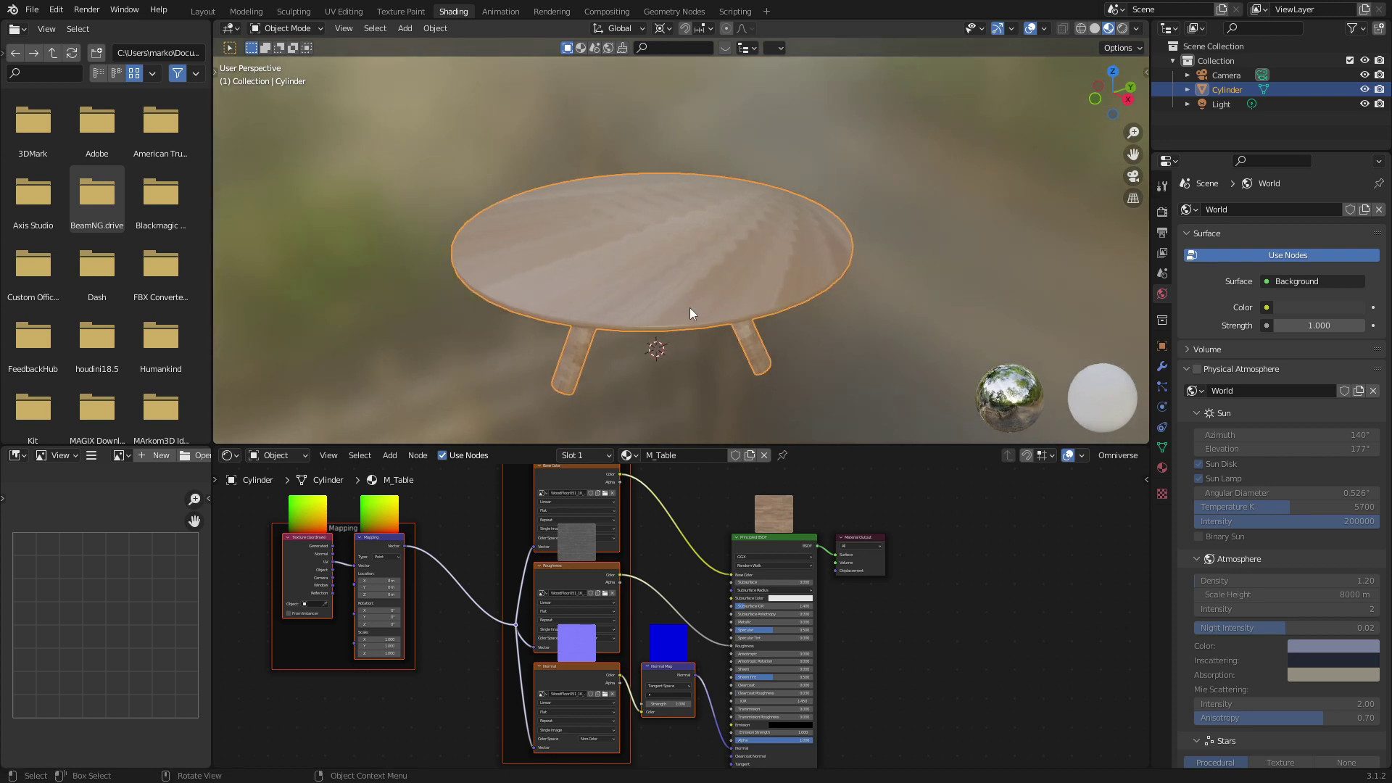
- In UV Editing, select the tabletop and use Project from View (Bounds) from the top view
{"action": "left_click", "coordinate": [345, 14]}
{"action": "key", "text": "alt+a"}
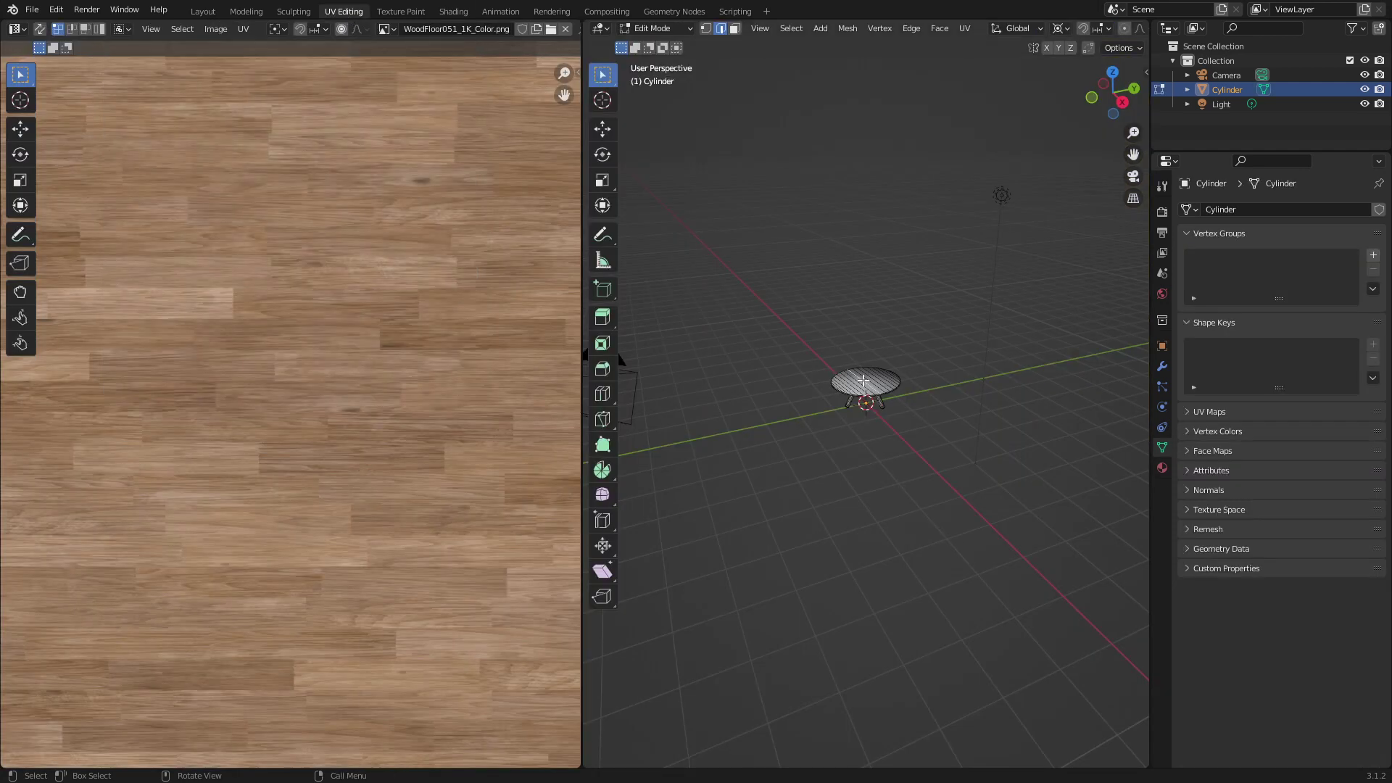
{"action": "scroll", "coordinate": [862, 380], "scroll_direction": "up", "scroll_amount": 10}
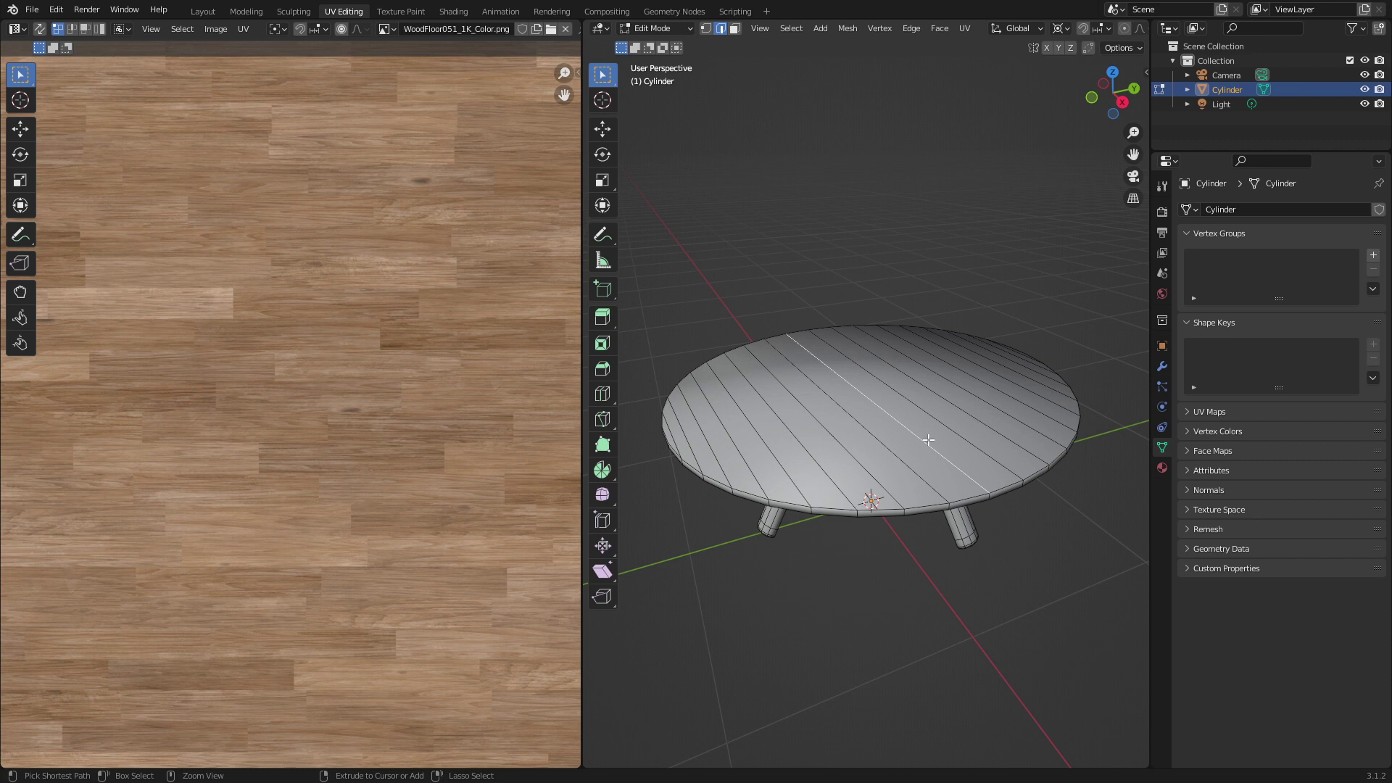
{"action": "key", "text": "ctrl+l"}
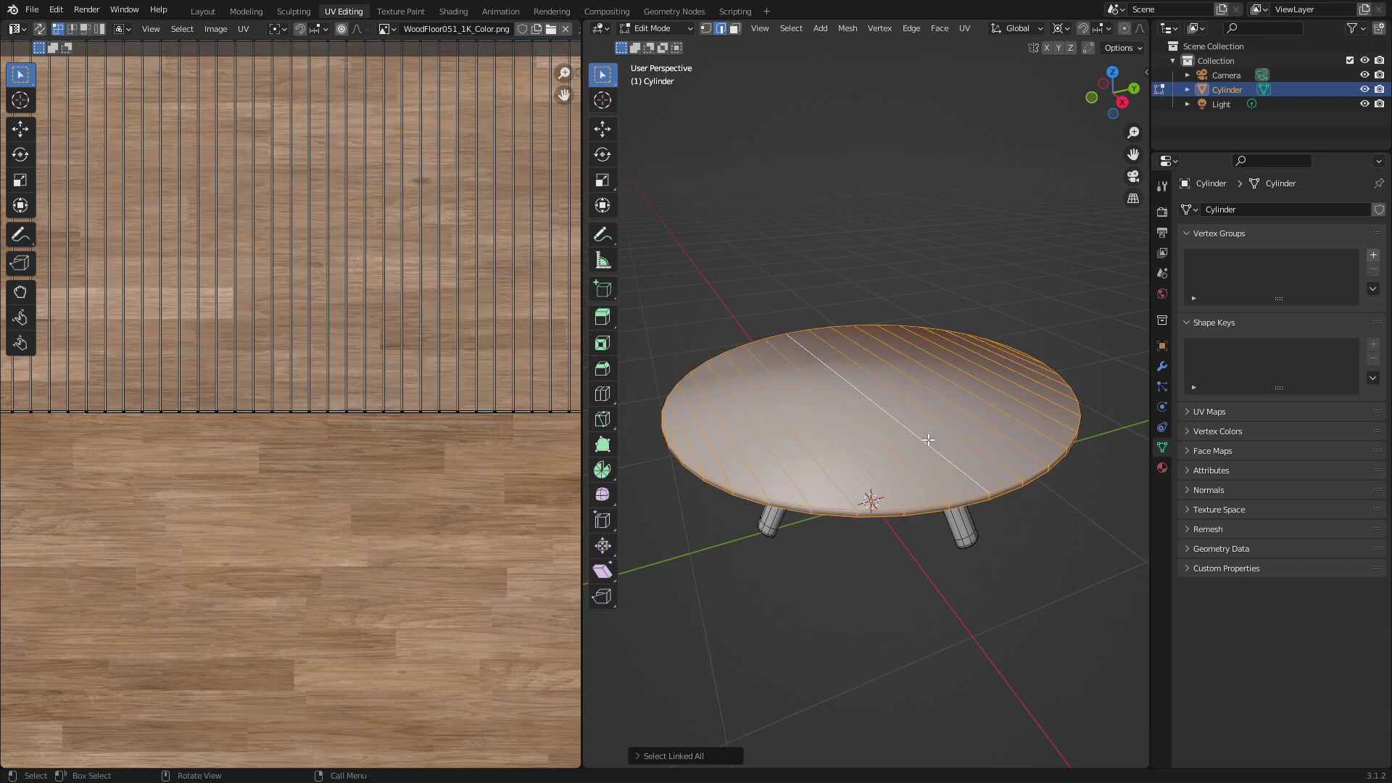
{"action": "key", "text": "KP_7"}
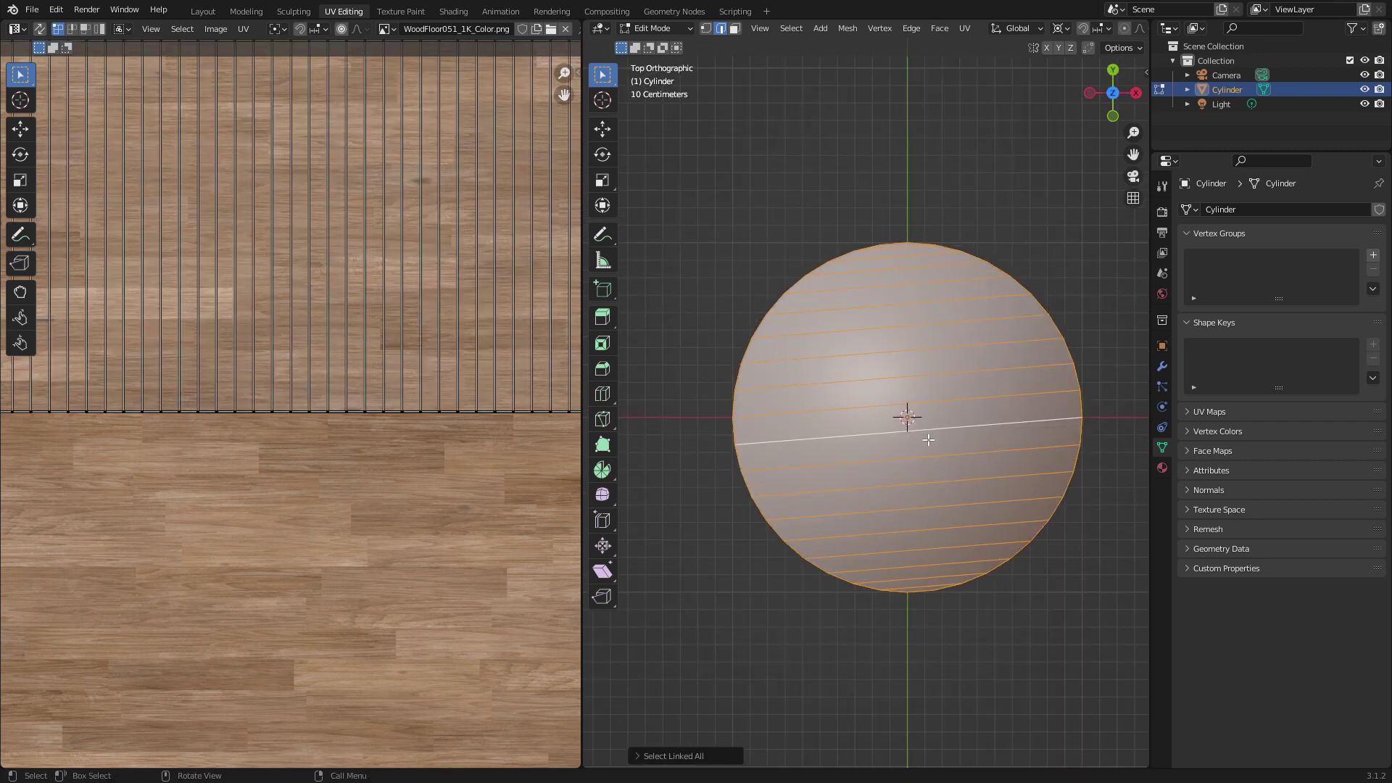
{"action": "key", "text": "KP_Decimal"}
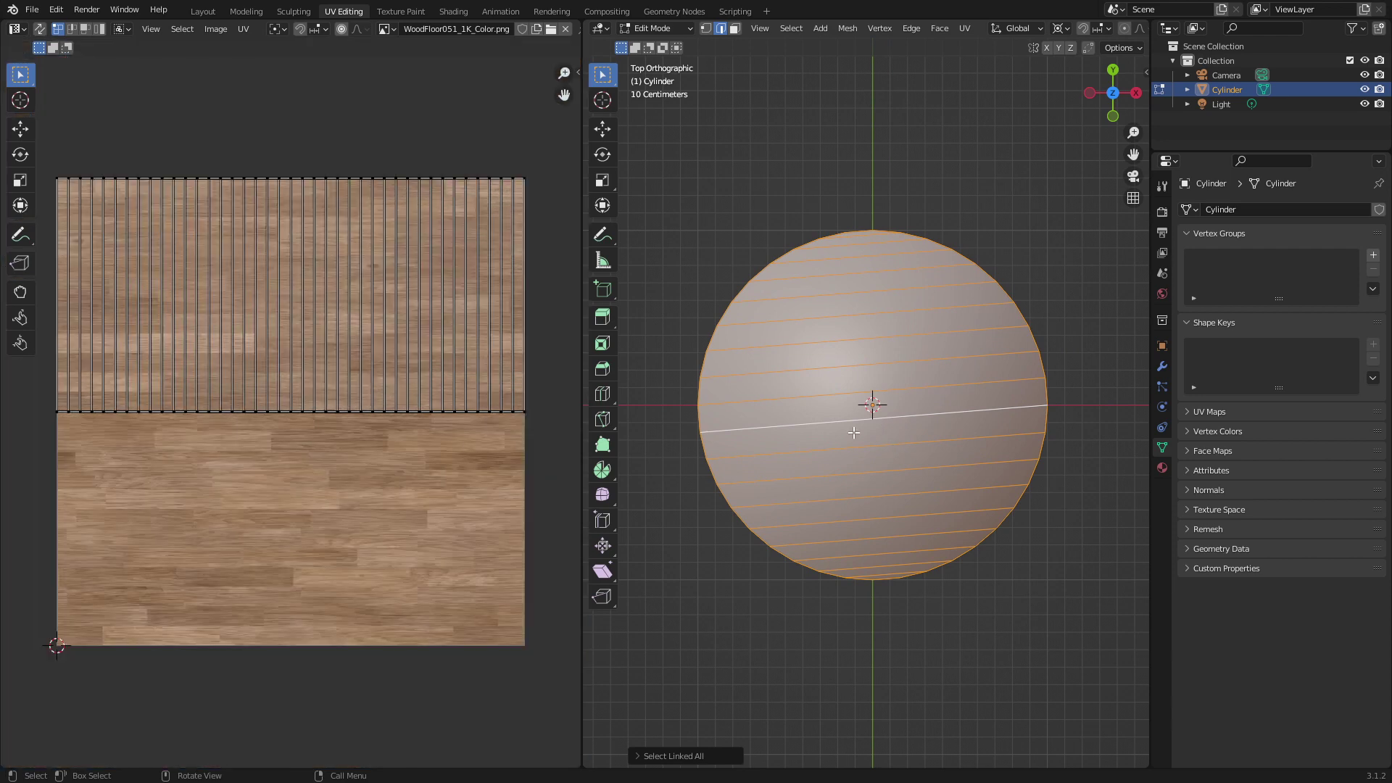
{"action": "key", "text": "u"}
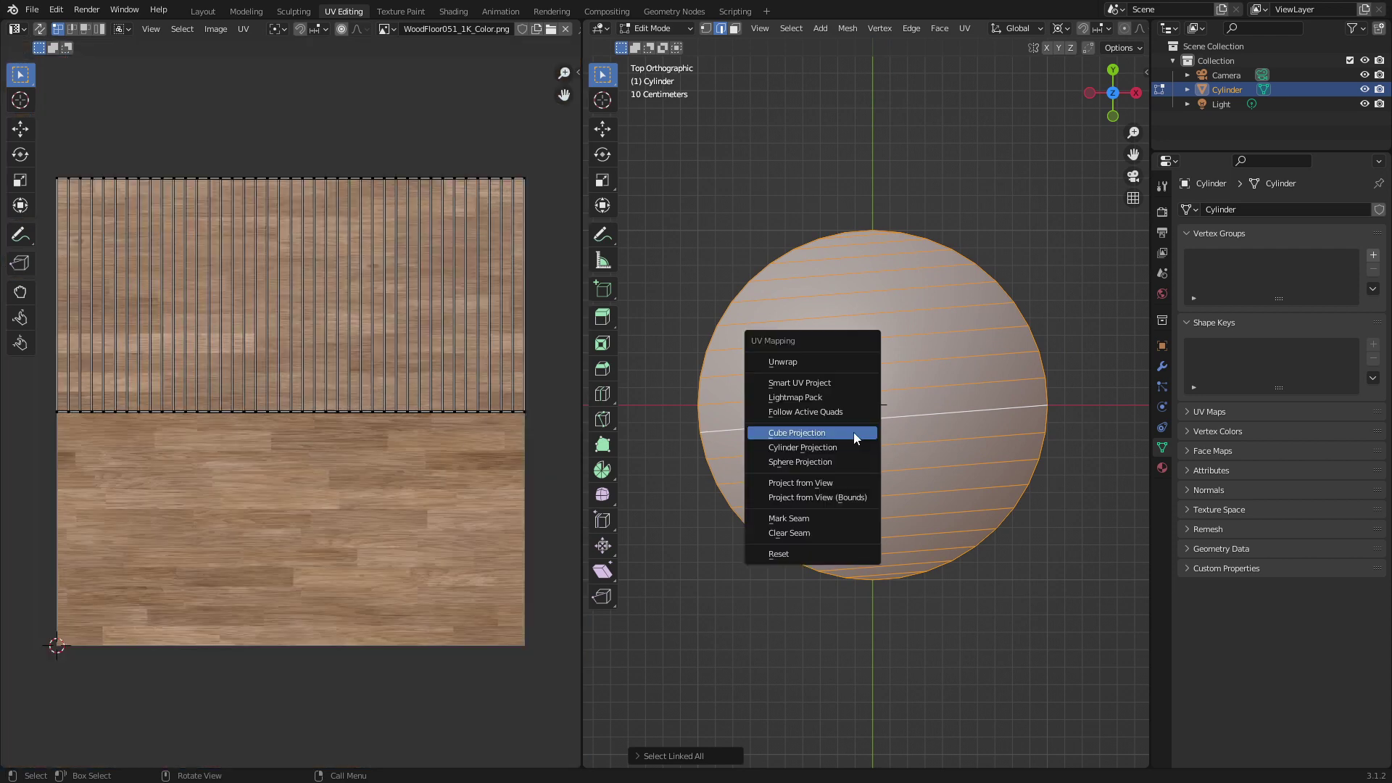
{"action": "left_click", "coordinate": [851, 498]}
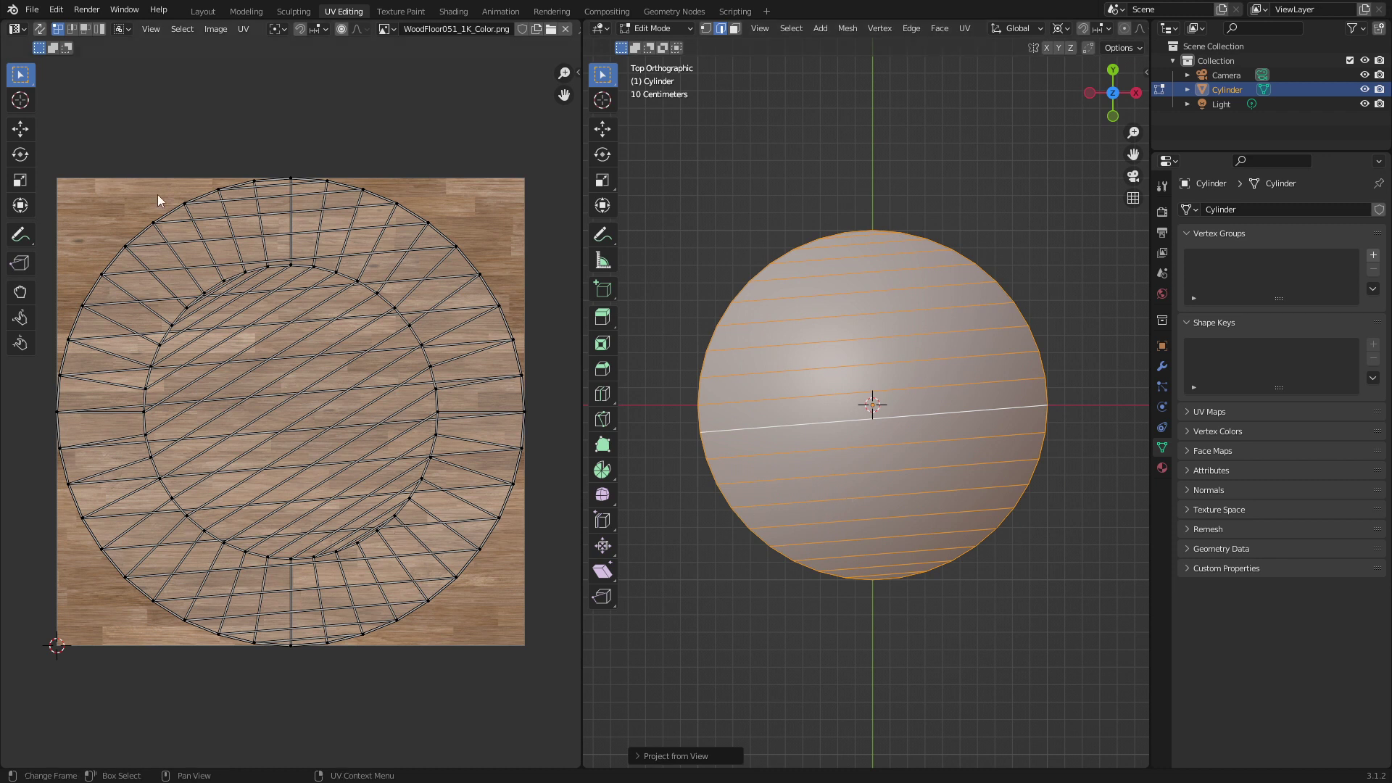
- Switch to Material Preview in Object Mode and orbit to view the wooden table
{"action": "scroll", "coordinate": [1128, 32], "scroll_direction": "down", "scroll_amount": 5}
{"action": "left_click", "coordinate": [1110, 29]}
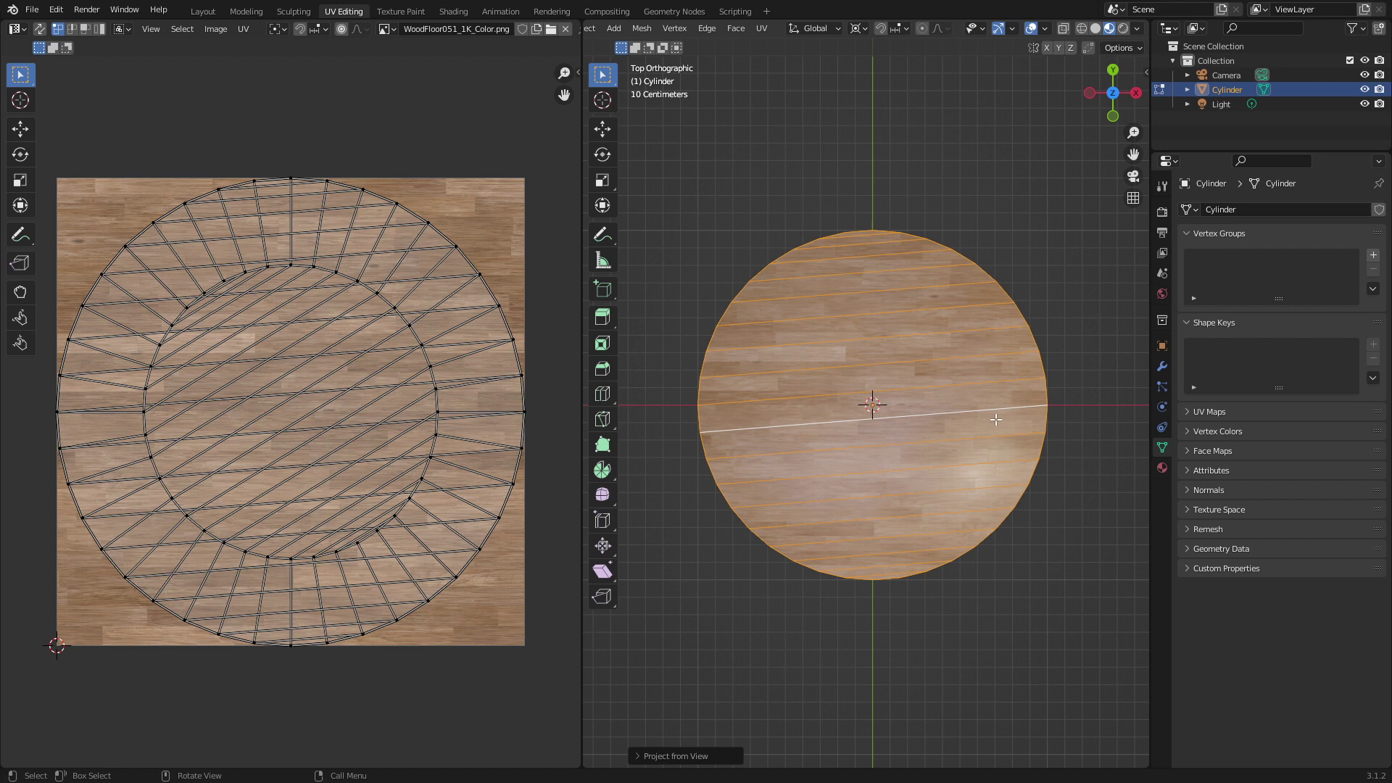
{"action": "key", "text": "Tab"}
{"action": "middle_click_drag", "start_coordinate": [995, 419], "coordinate": [893, 384]}
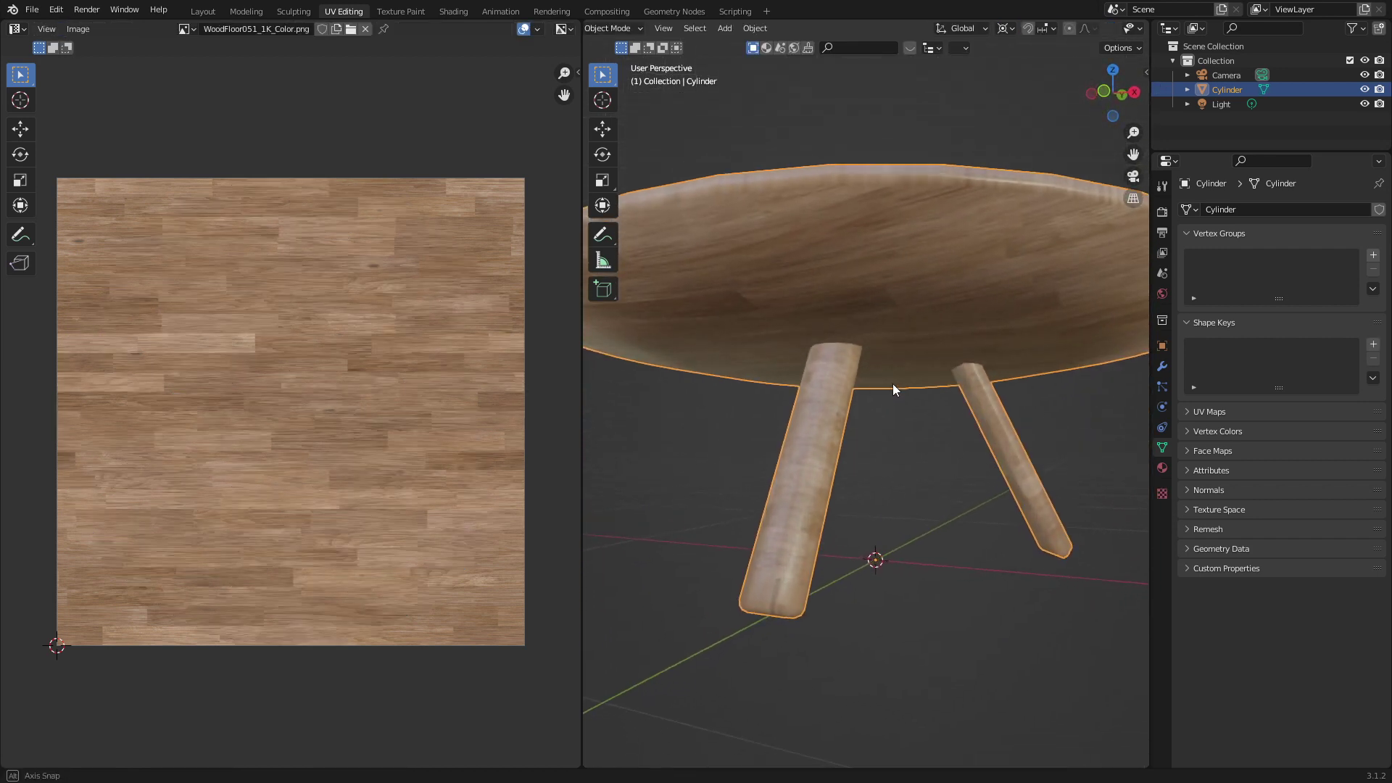
{"action": "middle_click_drag", "start_coordinate": [954, 229], "coordinate": [850, 412]}
- Select the tabletop's top vertices in Right Ortho vertex mode, then return to Object Mode
{"action": "key", "text": "Tab"}
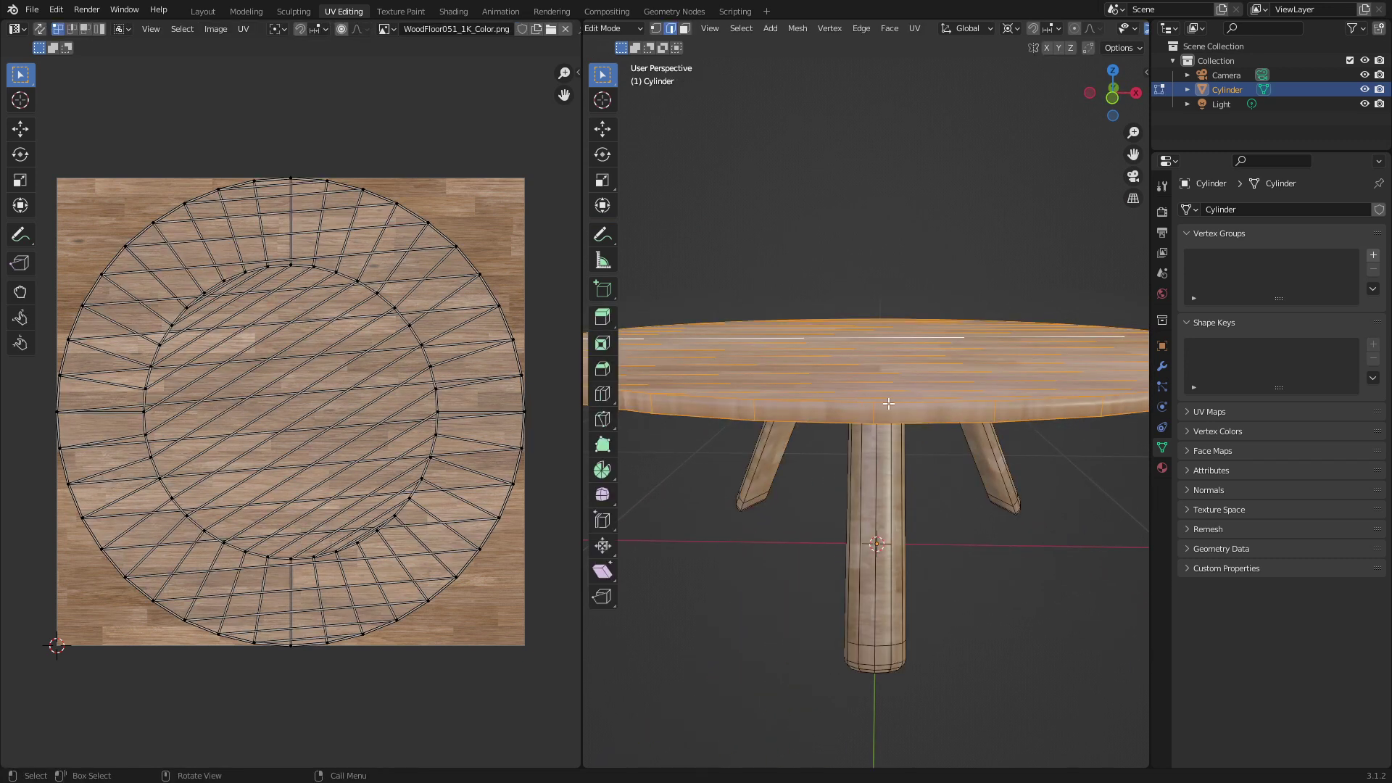
{"action": "key", "text": "KP_3"}
{"action": "scroll", "coordinate": [888, 404], "scroll_direction": "down", "scroll_amount": 3}
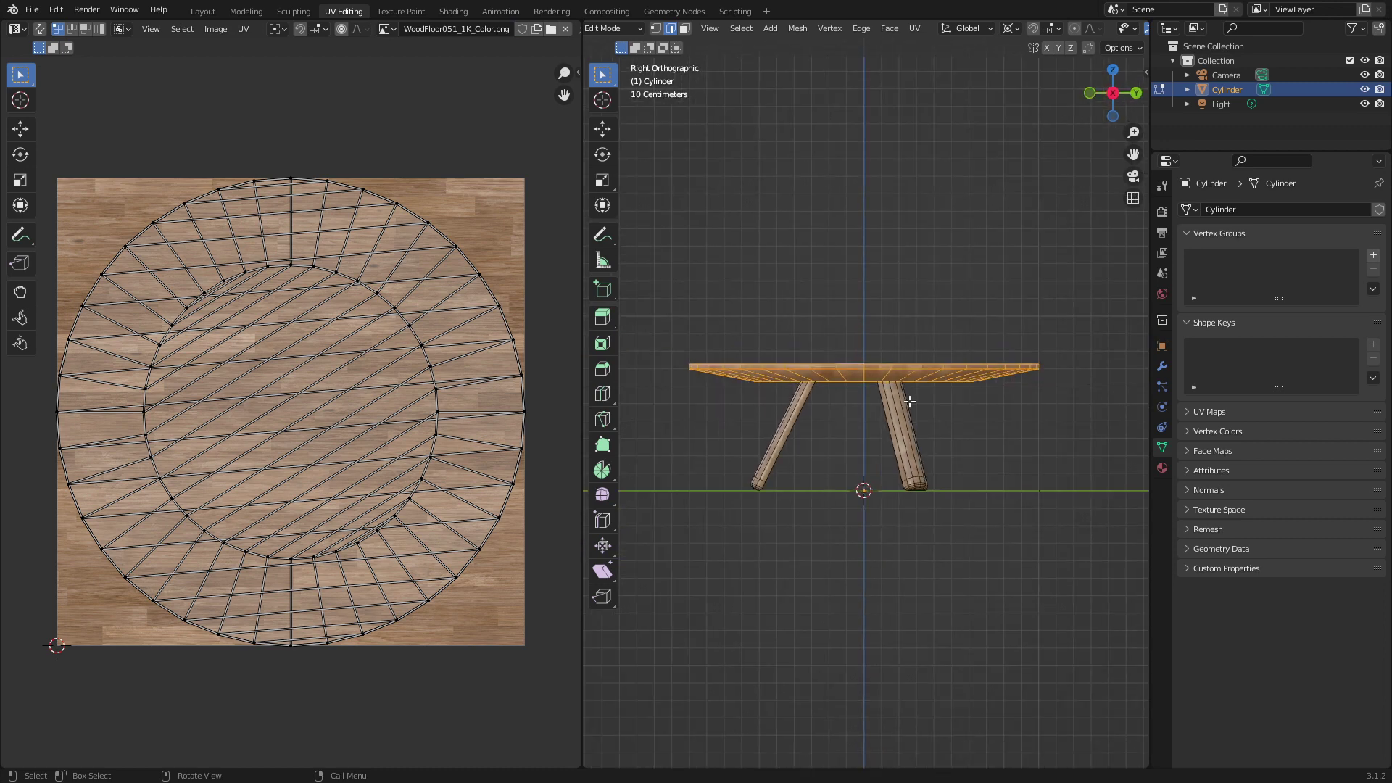
{"action": "key", "text": "ctrl+Tab"}
{"action": "left_click", "coordinate": [637, 364]}
{"action": "key", "text": "alt+a"}
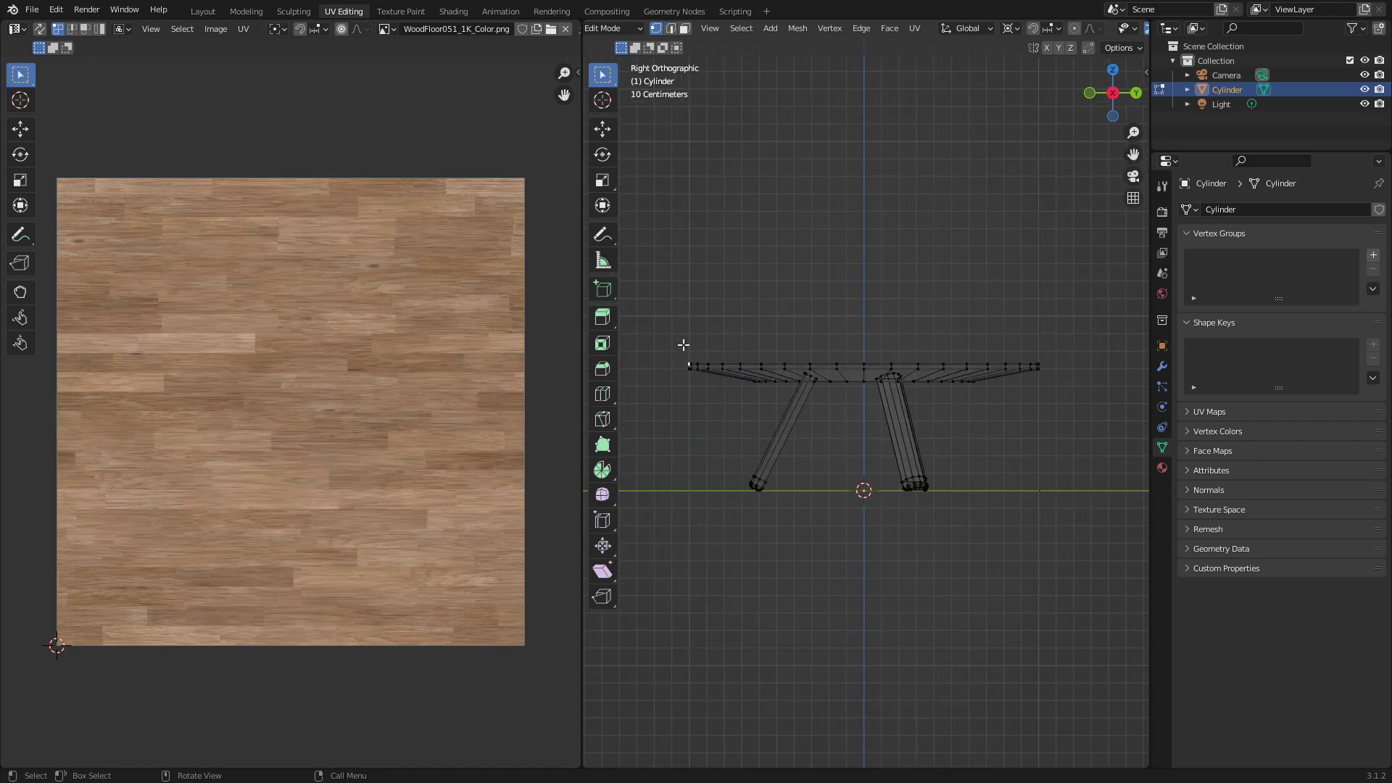
{"action": "left_click_drag", "start_coordinate": [681, 345], "coordinate": [1068, 361]}
{"action": "scroll", "coordinate": [1058, 370], "scroll_direction": "up", "scroll_amount": 4}
{"action": "key", "text": "Tab"}
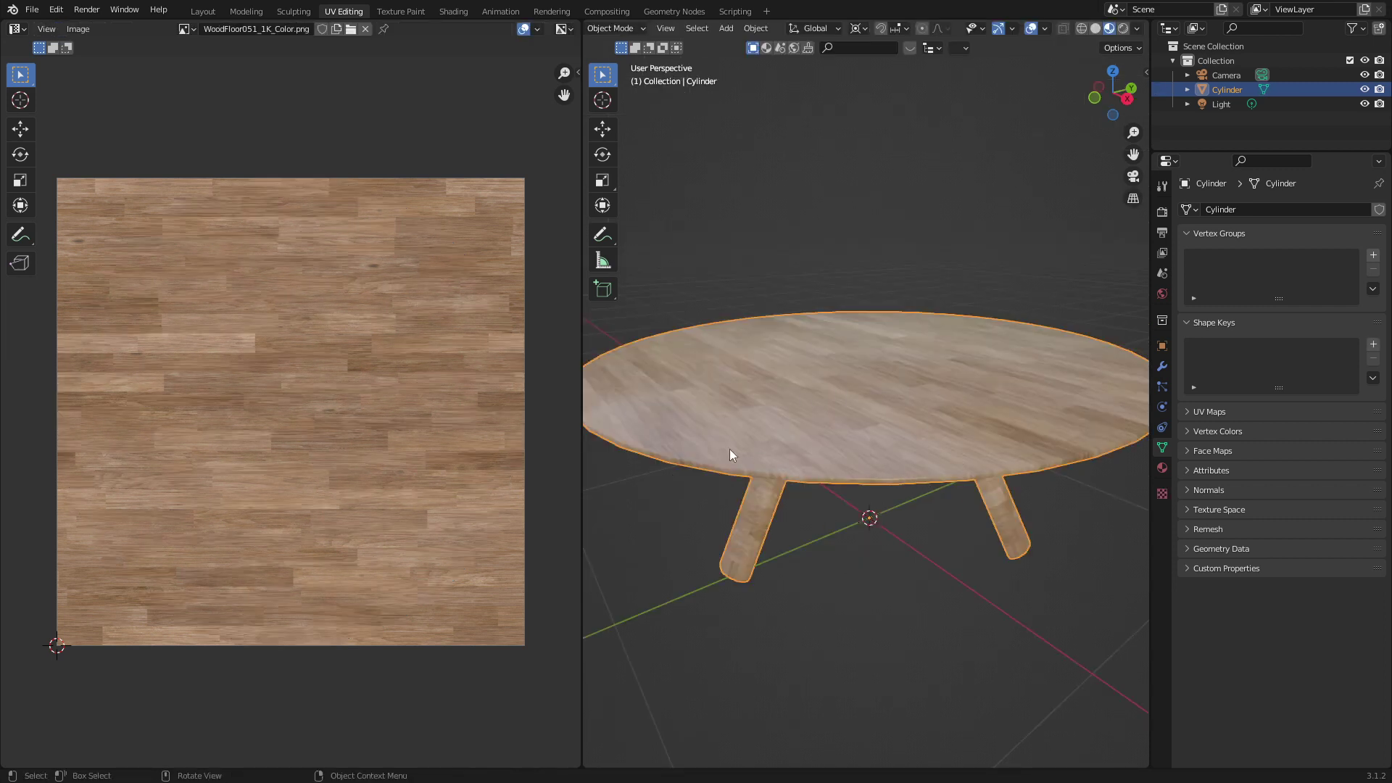
{"action": "middle_click_drag", "start_coordinate": [729, 449], "coordinate": [832, 456]}
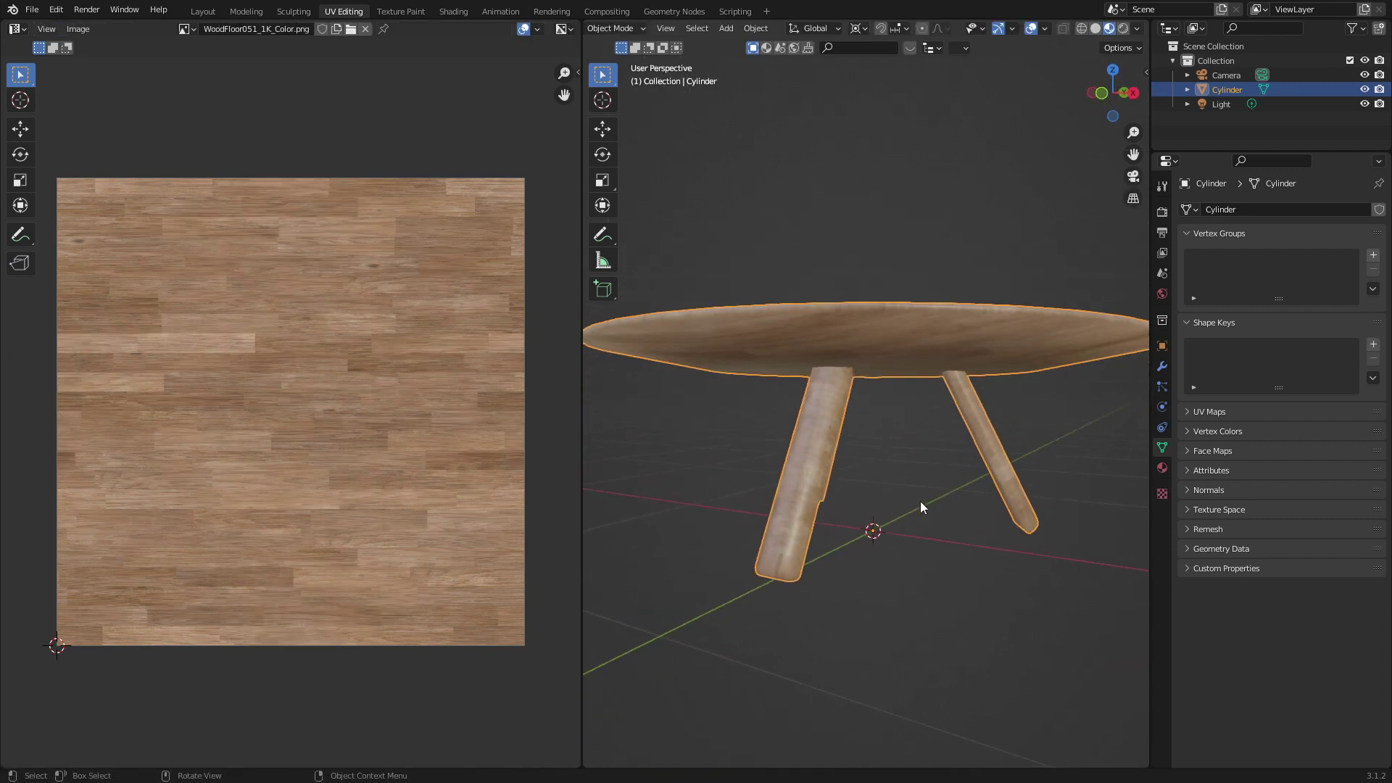
- In Edit Mode, select the linked geometry of the table legs
{"action": "middle_click_drag", "start_coordinate": [920, 506], "coordinate": [814, 498]}
{"action": "key", "text": "Tab"}
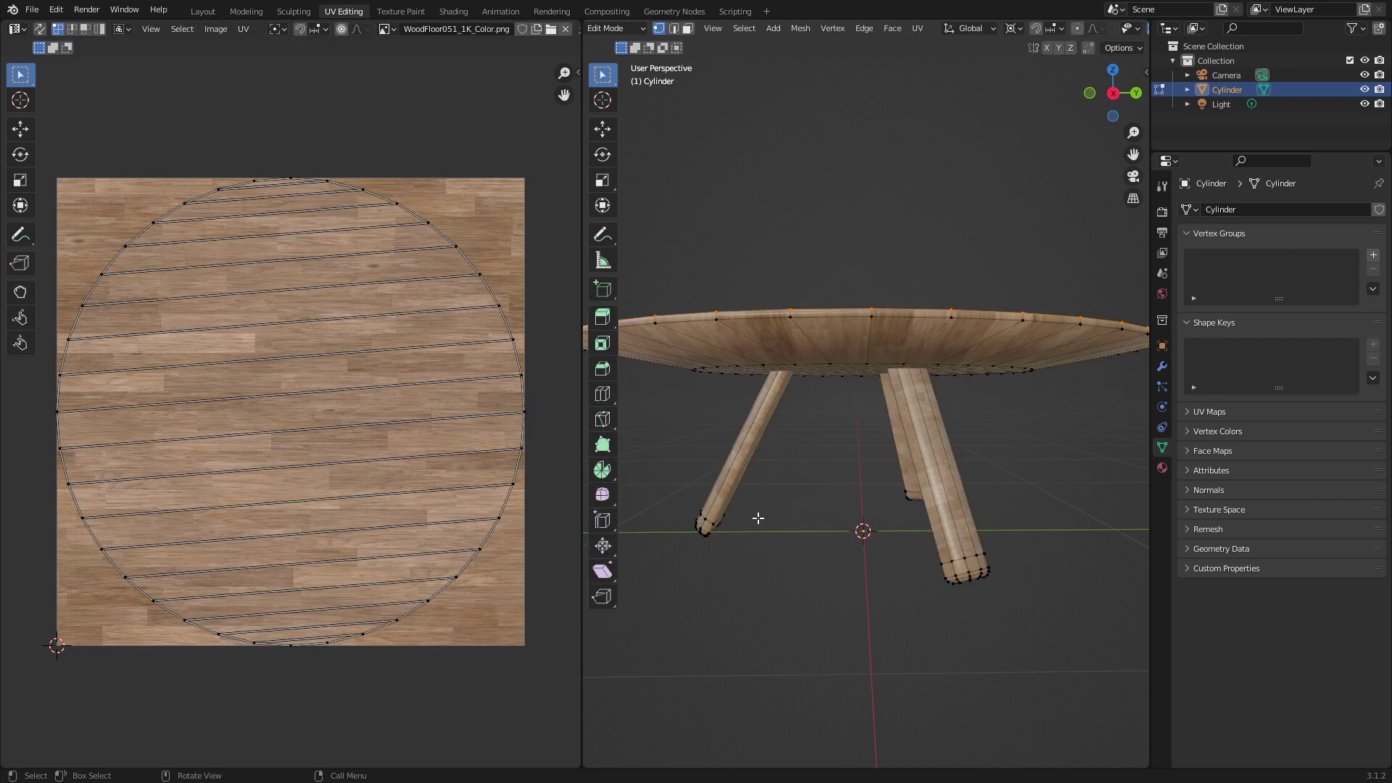
{"action": "left_click", "coordinate": [717, 538]}
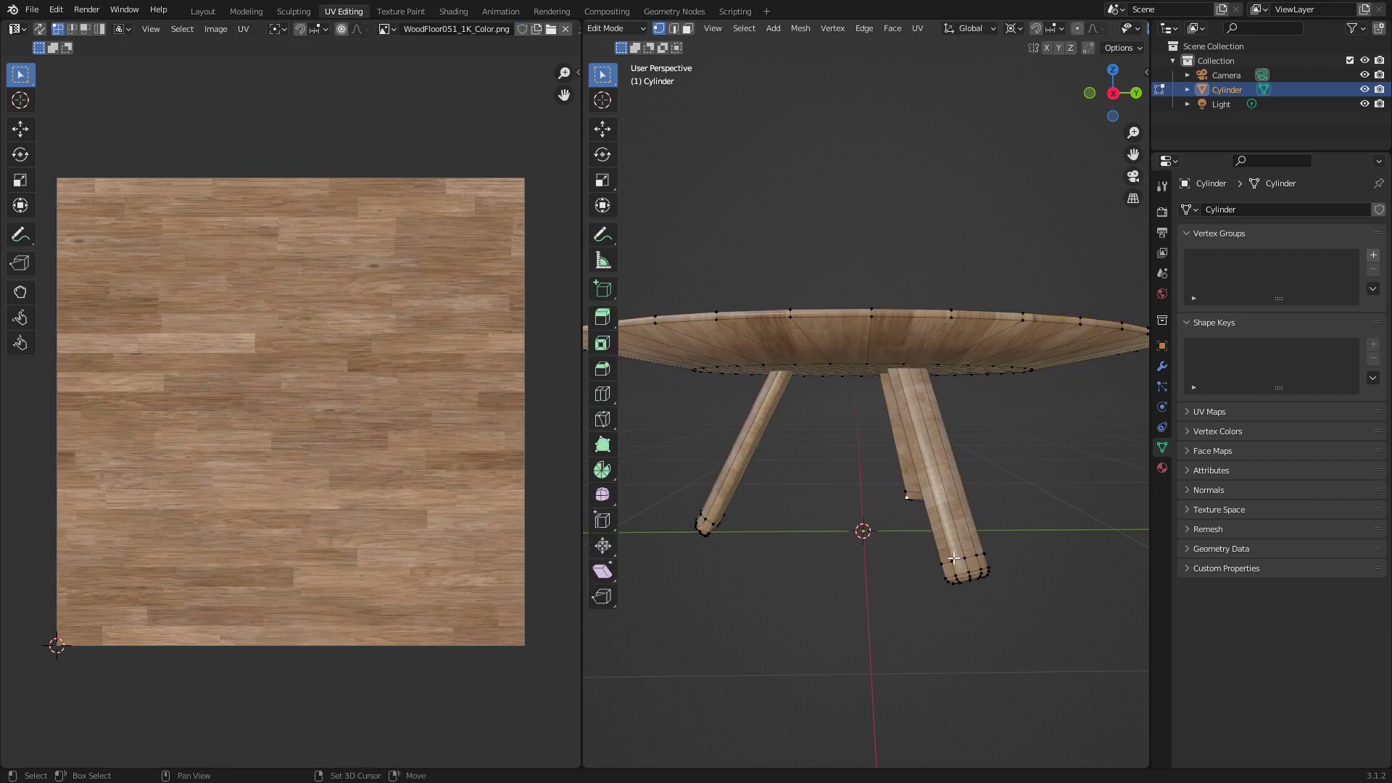
{"action": "left_click", "coordinate": [706, 533]}
{"action": "left_click", "coordinate": [903, 496], "text": "shift"}
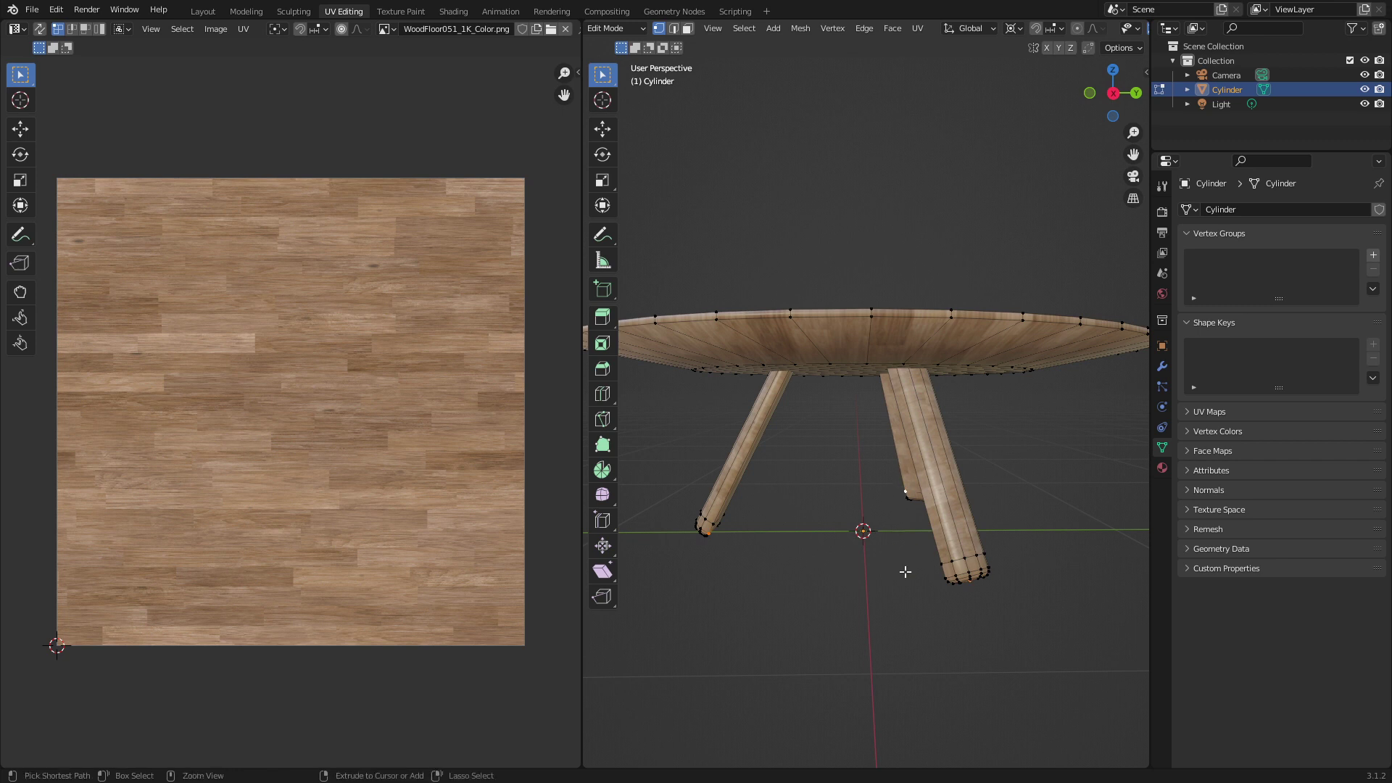
{"action": "key", "text": "ctrl+l"}
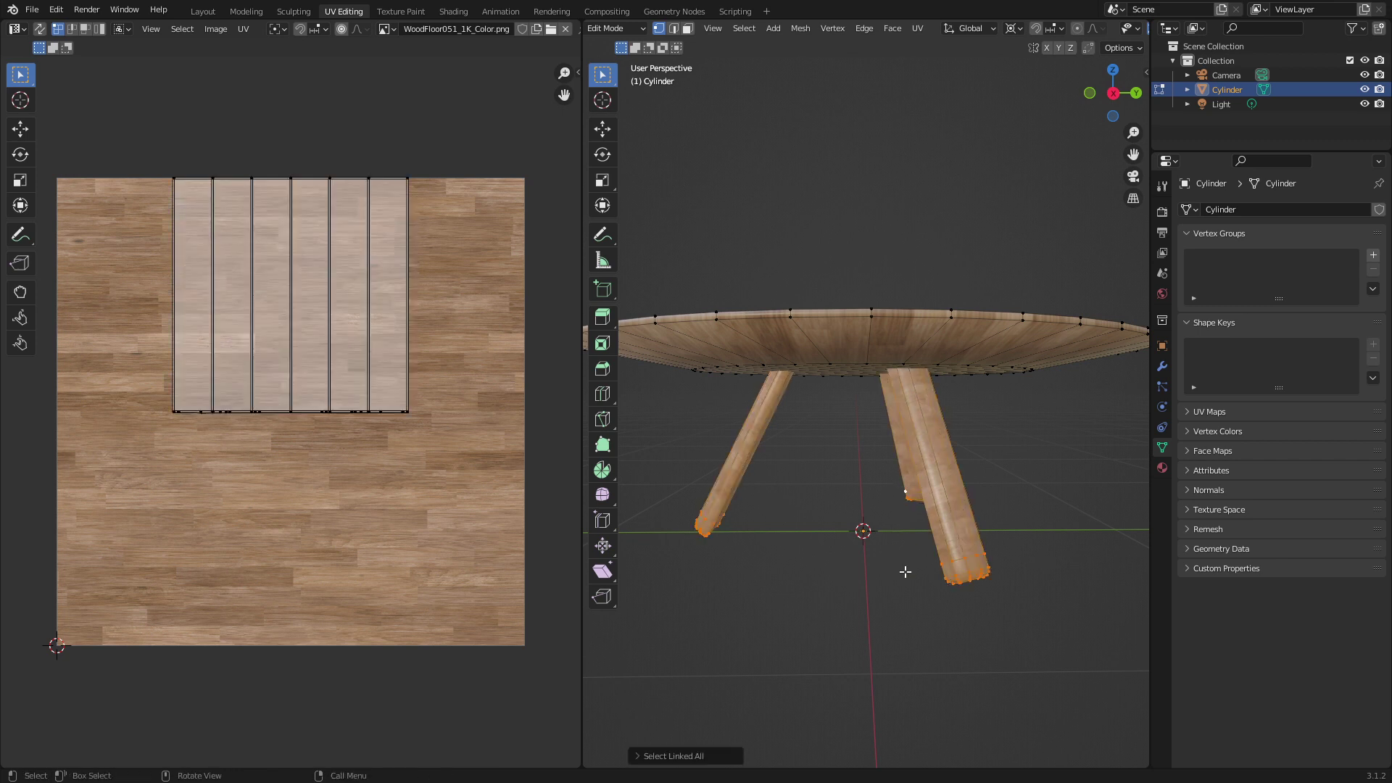
- Cube-project the UVs and move all islands across the wood texture
{"action": "key", "text": "u"}
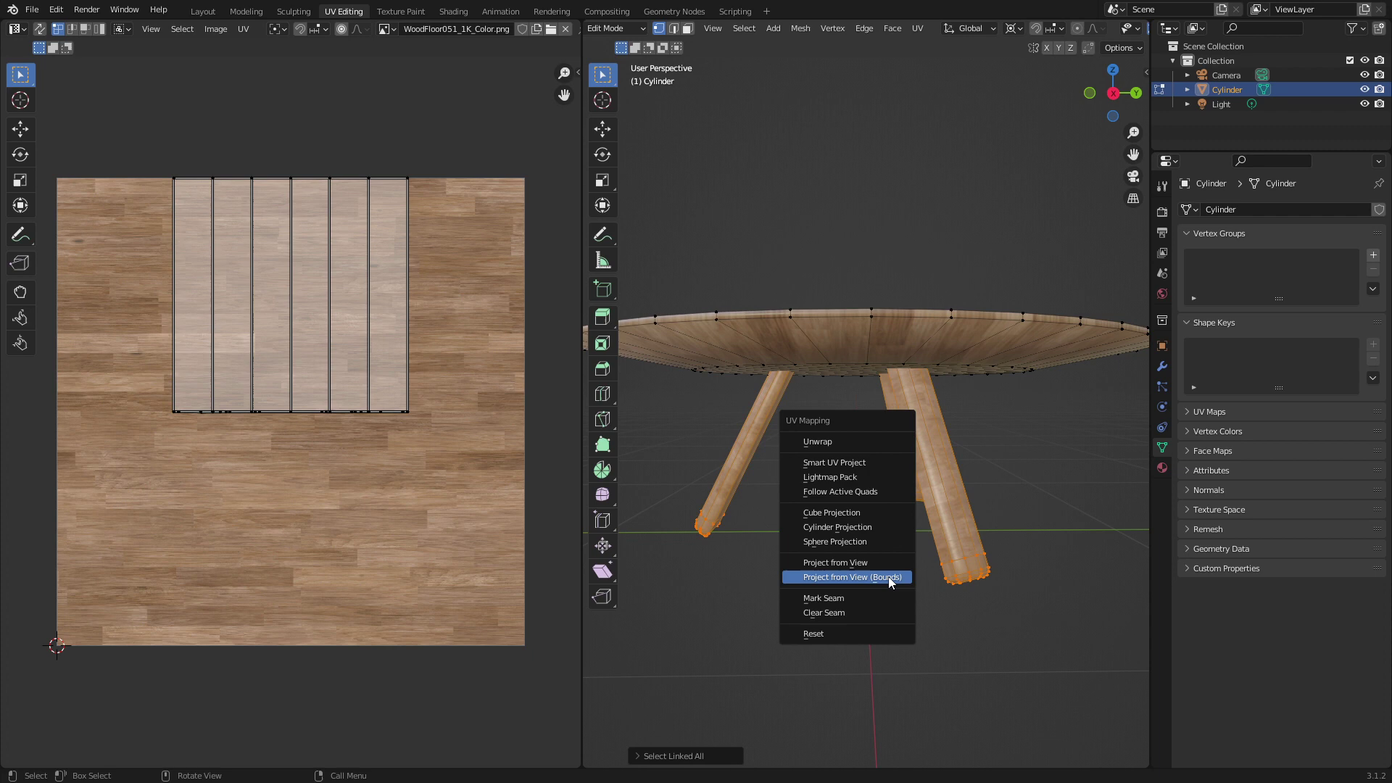
{"action": "left_click", "coordinate": [884, 513]}
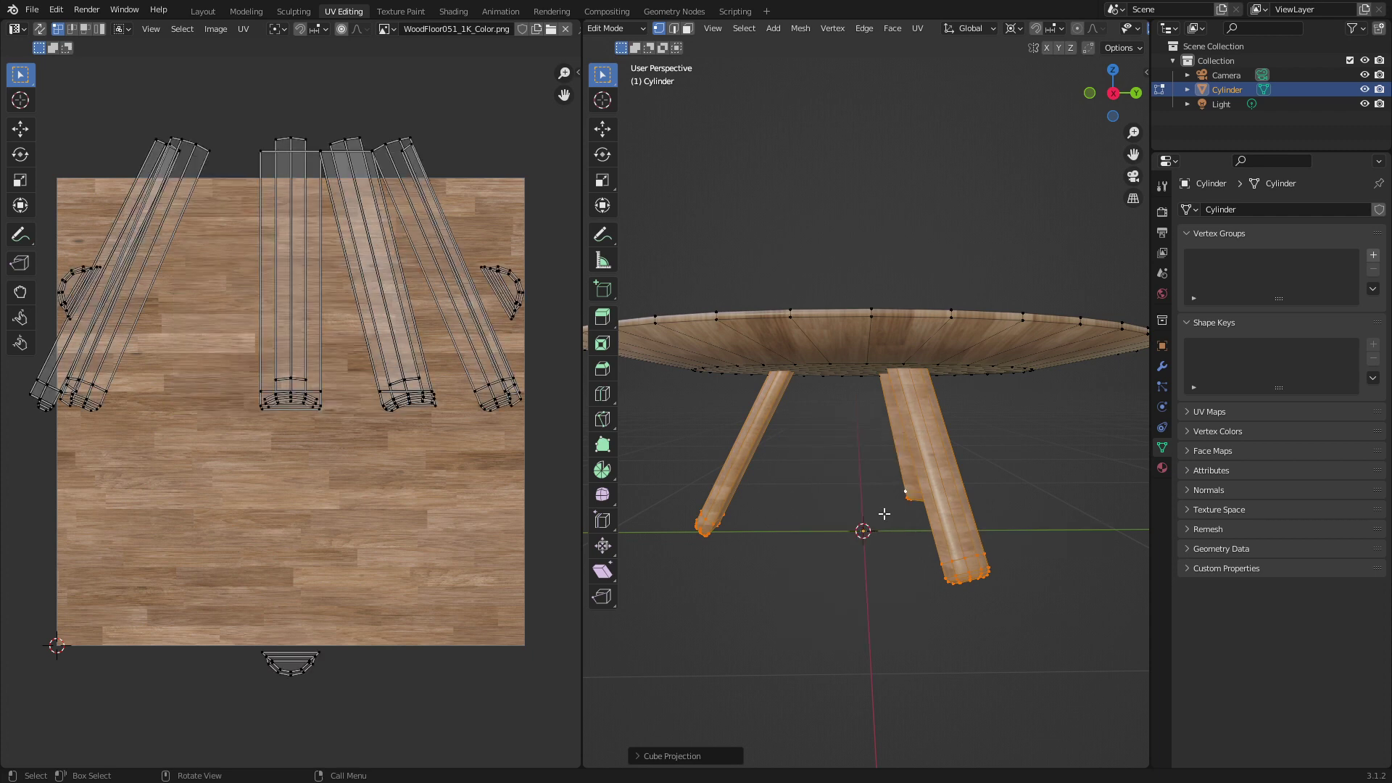
{"action": "key", "text": "a"}
{"action": "key", "text": "s"}
{"action": "key", "text": "g"}
{"action": "left_click", "coordinate": [528, 514]}
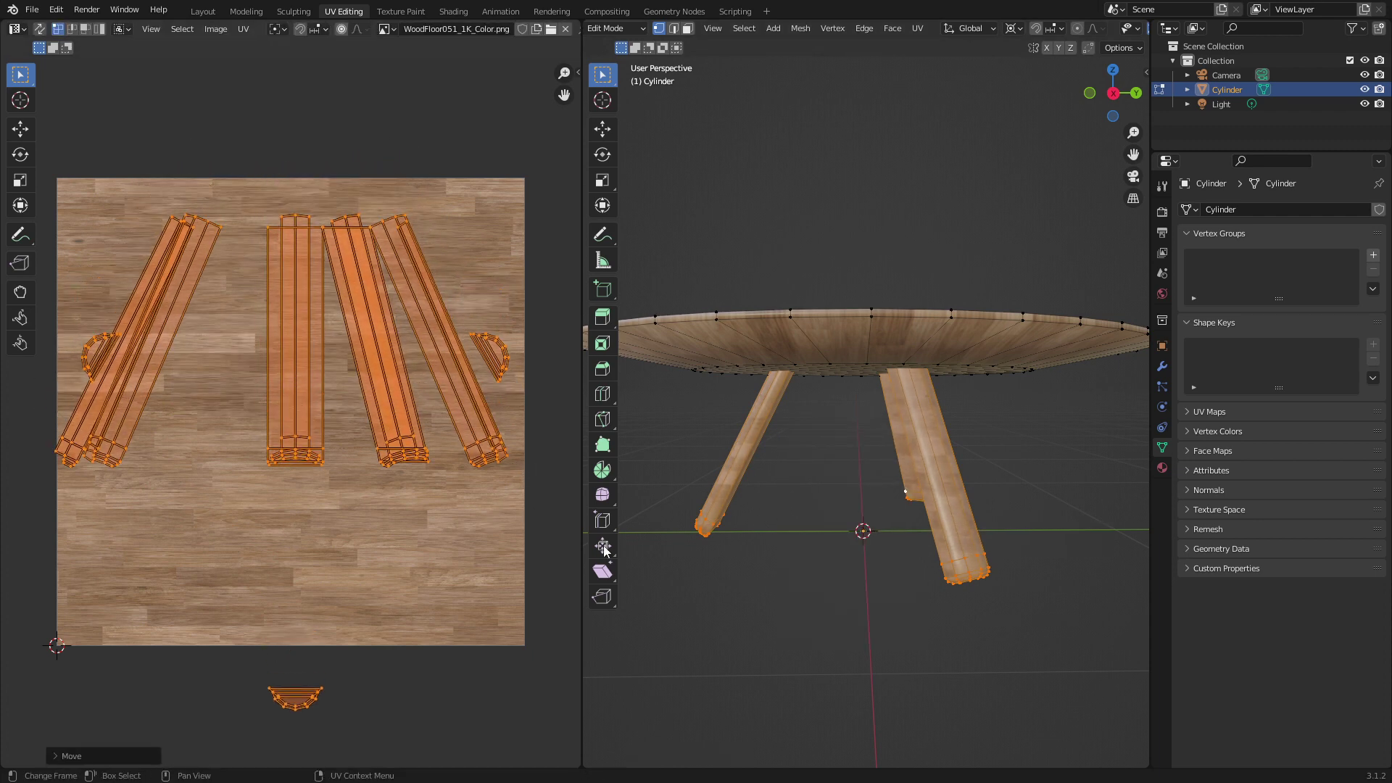
{"action": "scroll", "coordinate": [901, 565], "scroll_direction": "up", "scroll_amount": 5}
{"action": "middle_click_drag", "start_coordinate": [901, 566], "coordinate": [807, 485]}
{"action": "scroll", "coordinate": [807, 486], "scroll_direction": "up", "scroll_amount": 2}
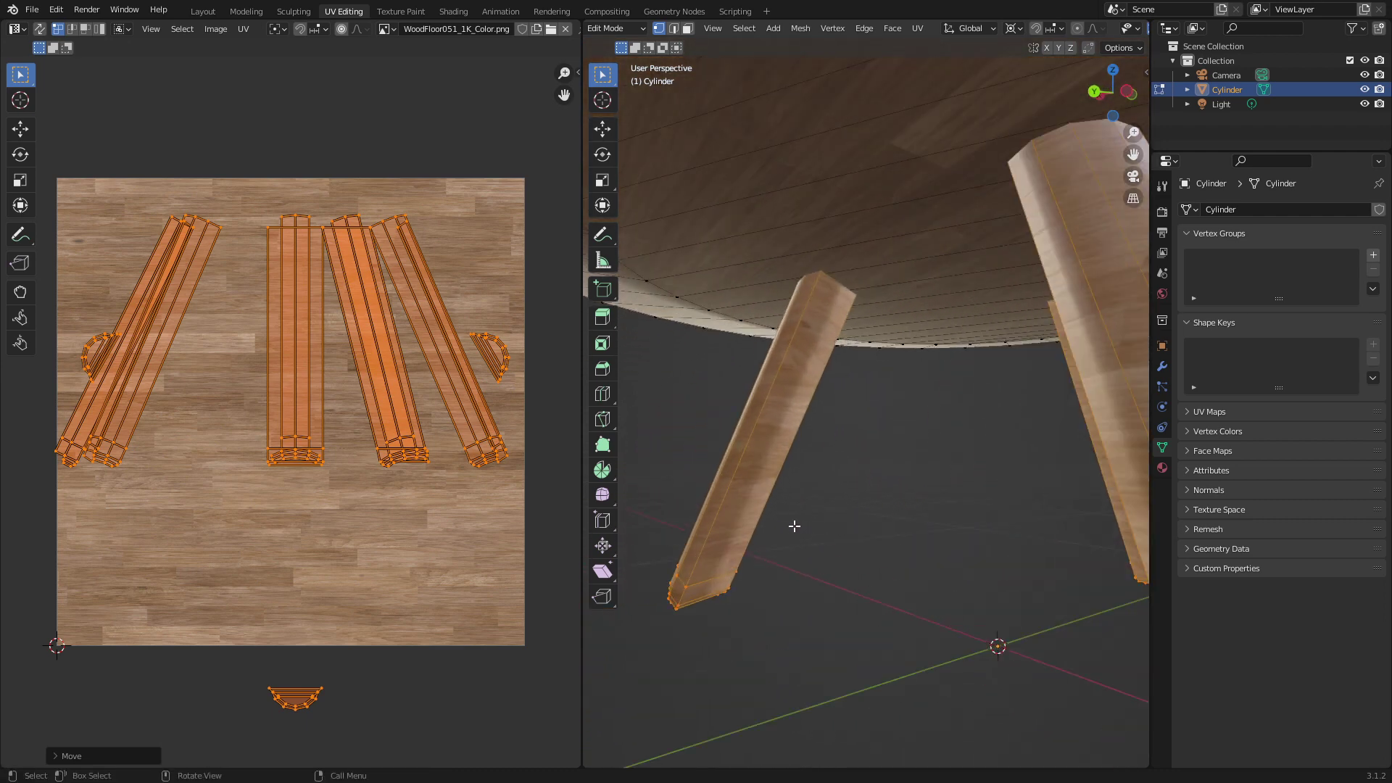
- Select an edge loop running down a leg and mark it as a seam
{"action": "key", "text": "2"}
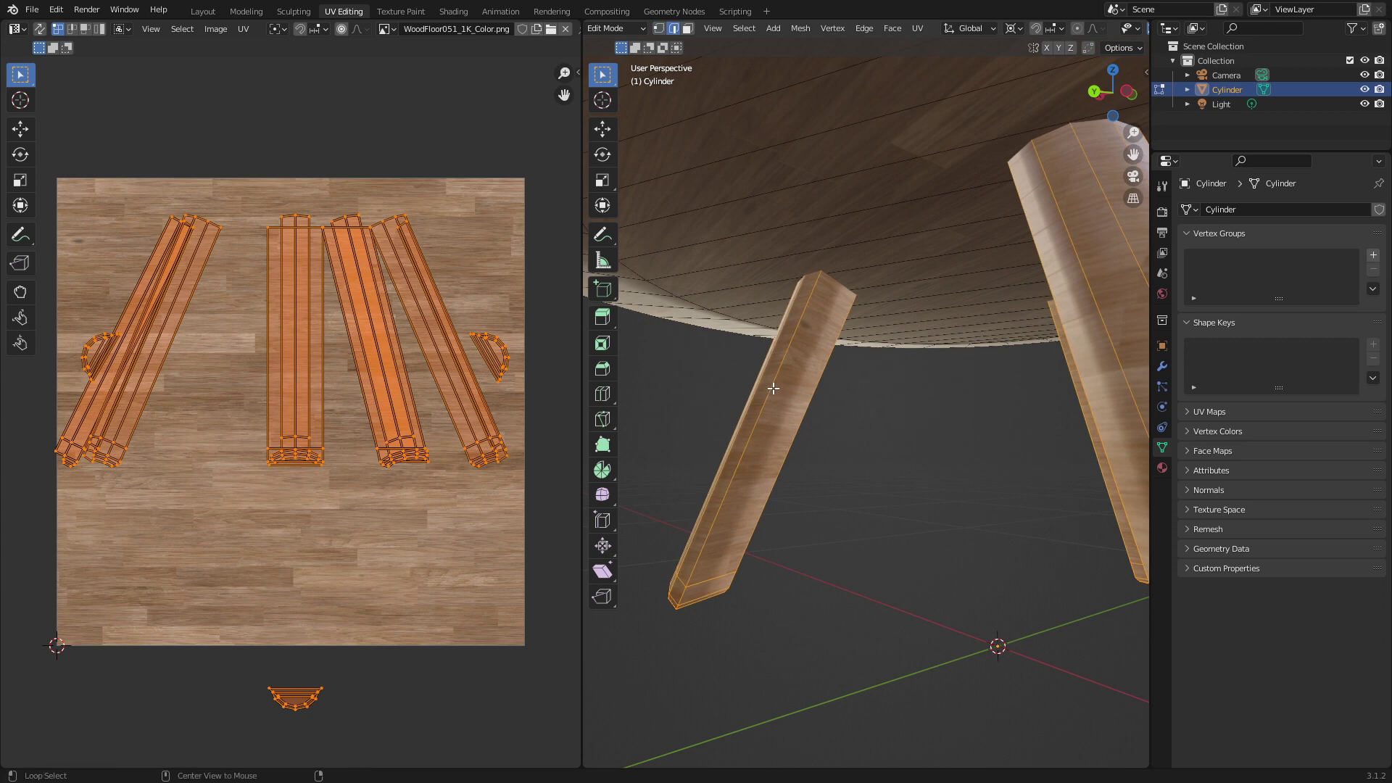
{"action": "left_click", "coordinate": [773, 388]}
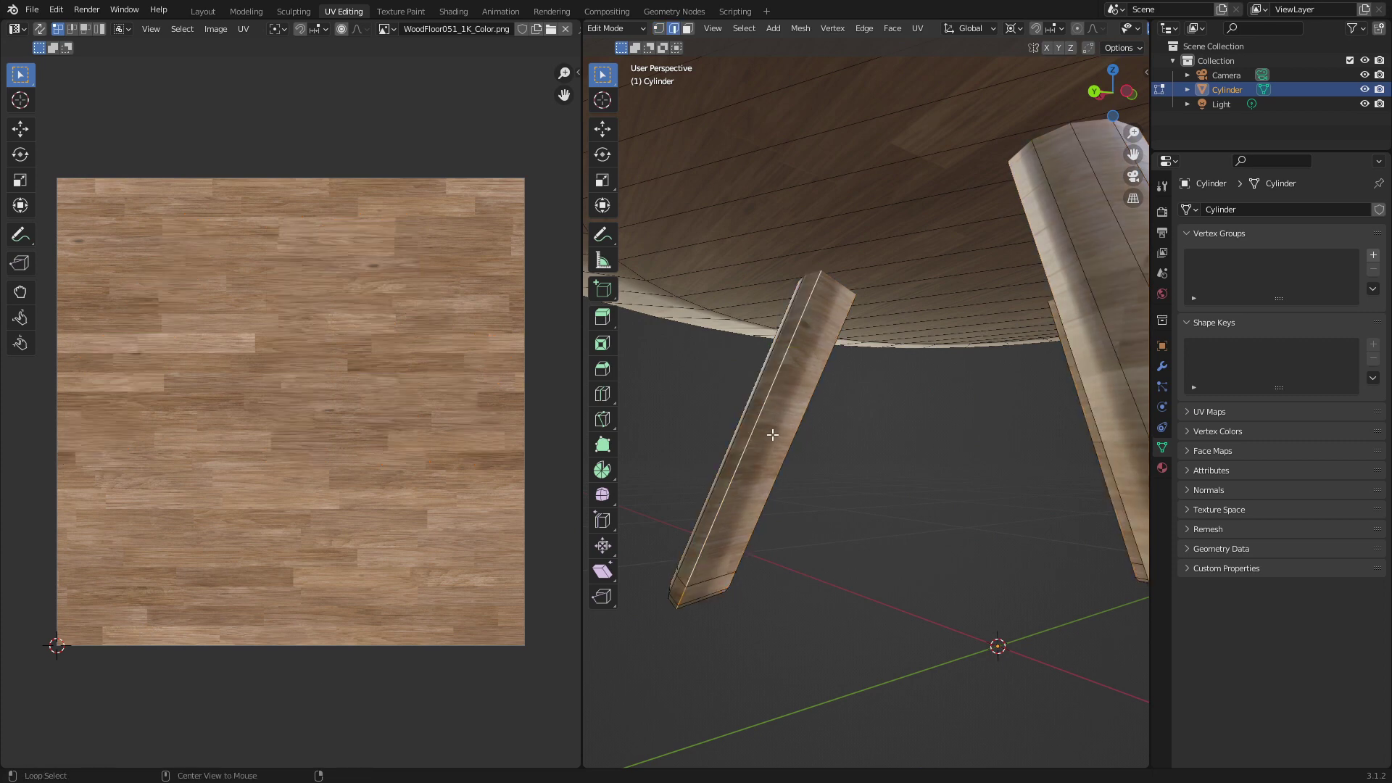
{"action": "middle_click_drag", "start_coordinate": [773, 433], "coordinate": [893, 429]}
{"action": "left_click", "coordinate": [957, 442], "text": "alt"}
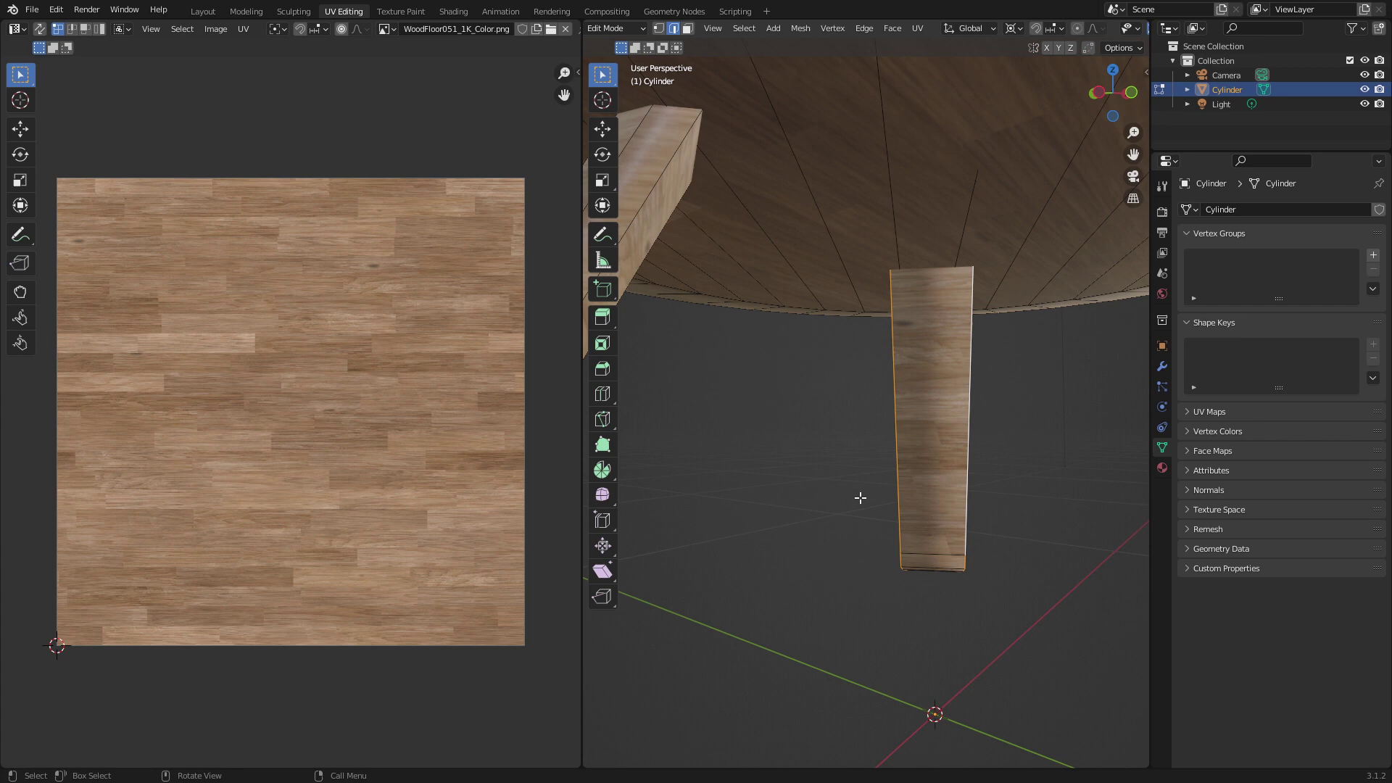
{"action": "middle_click_drag", "start_coordinate": [860, 497], "coordinate": [1095, 468]}
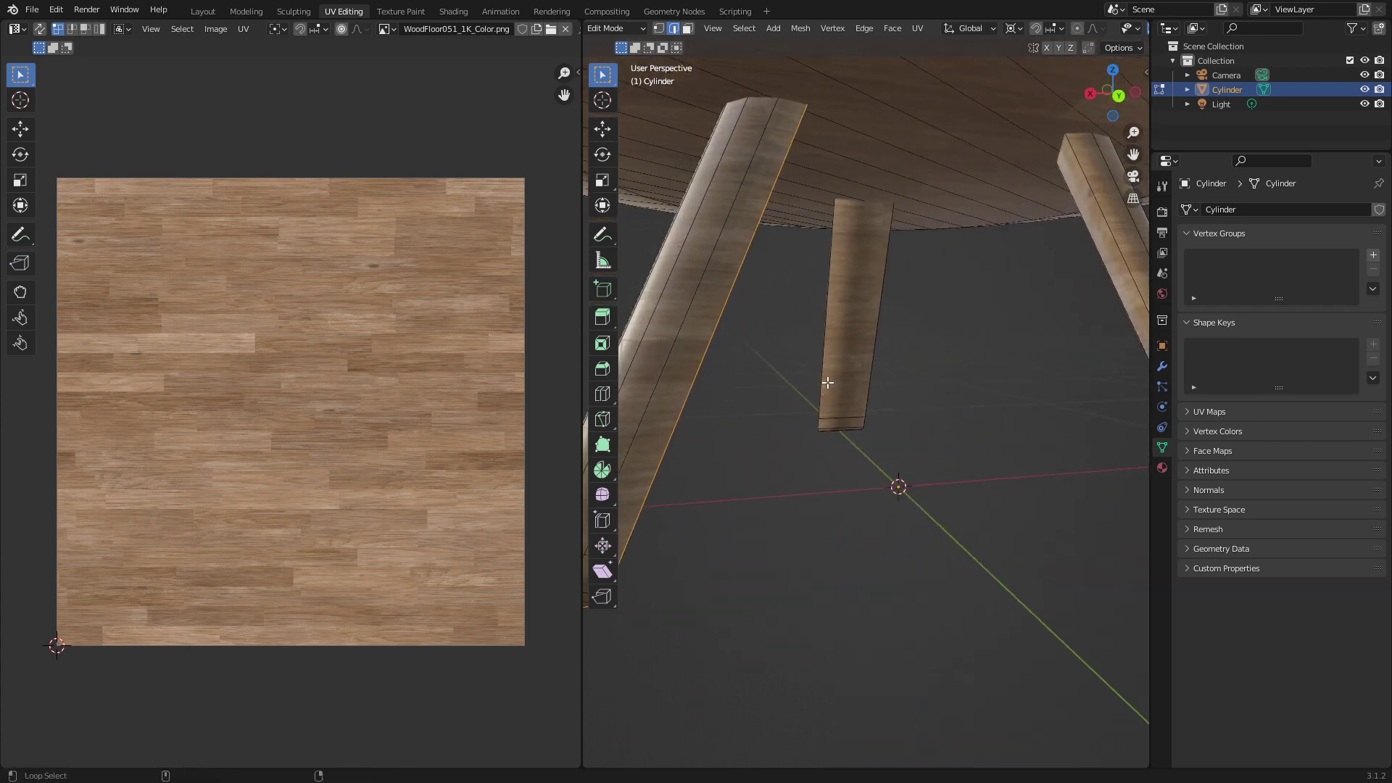
{"action": "middle_click_drag", "start_coordinate": [879, 406], "coordinate": [921, 518]}
{"action": "key", "text": "ctrl+e"}
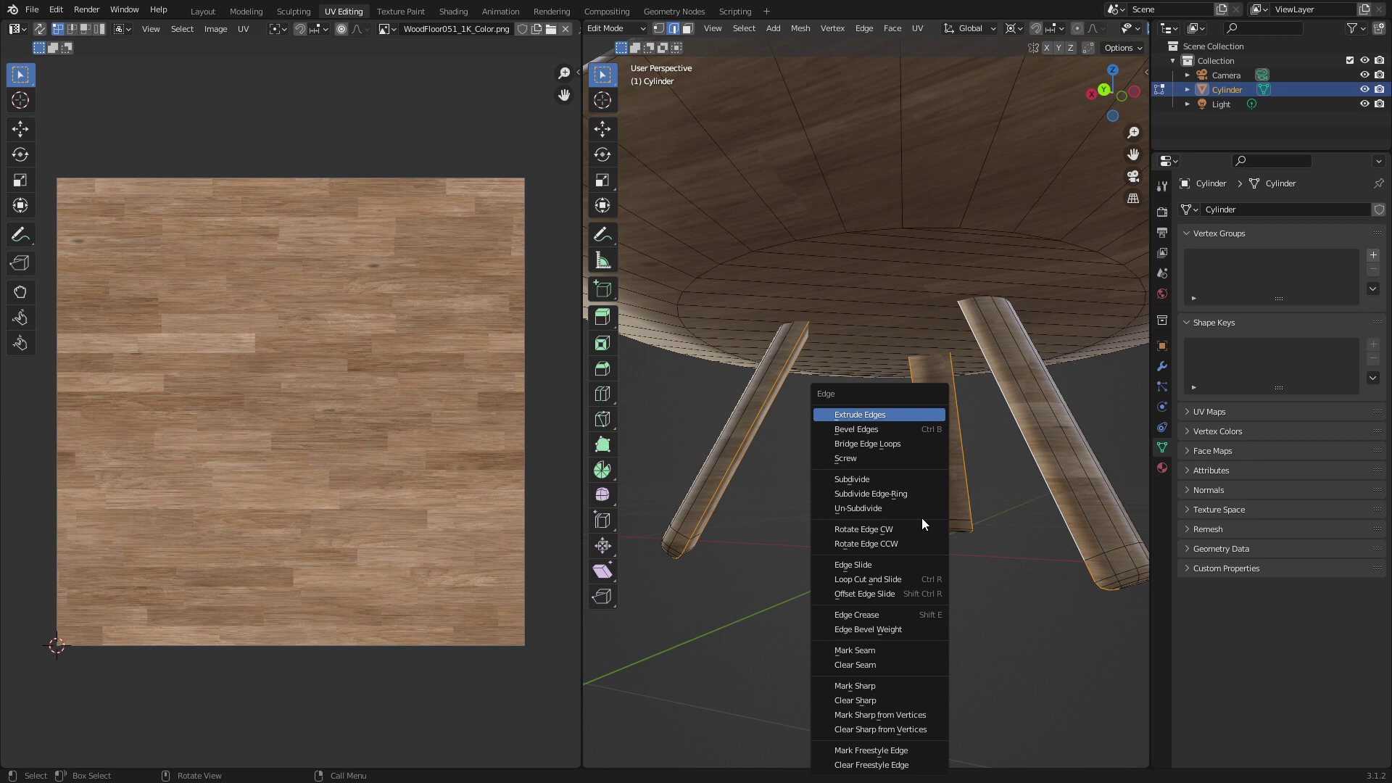
{"action": "left_click", "coordinate": [873, 650]}
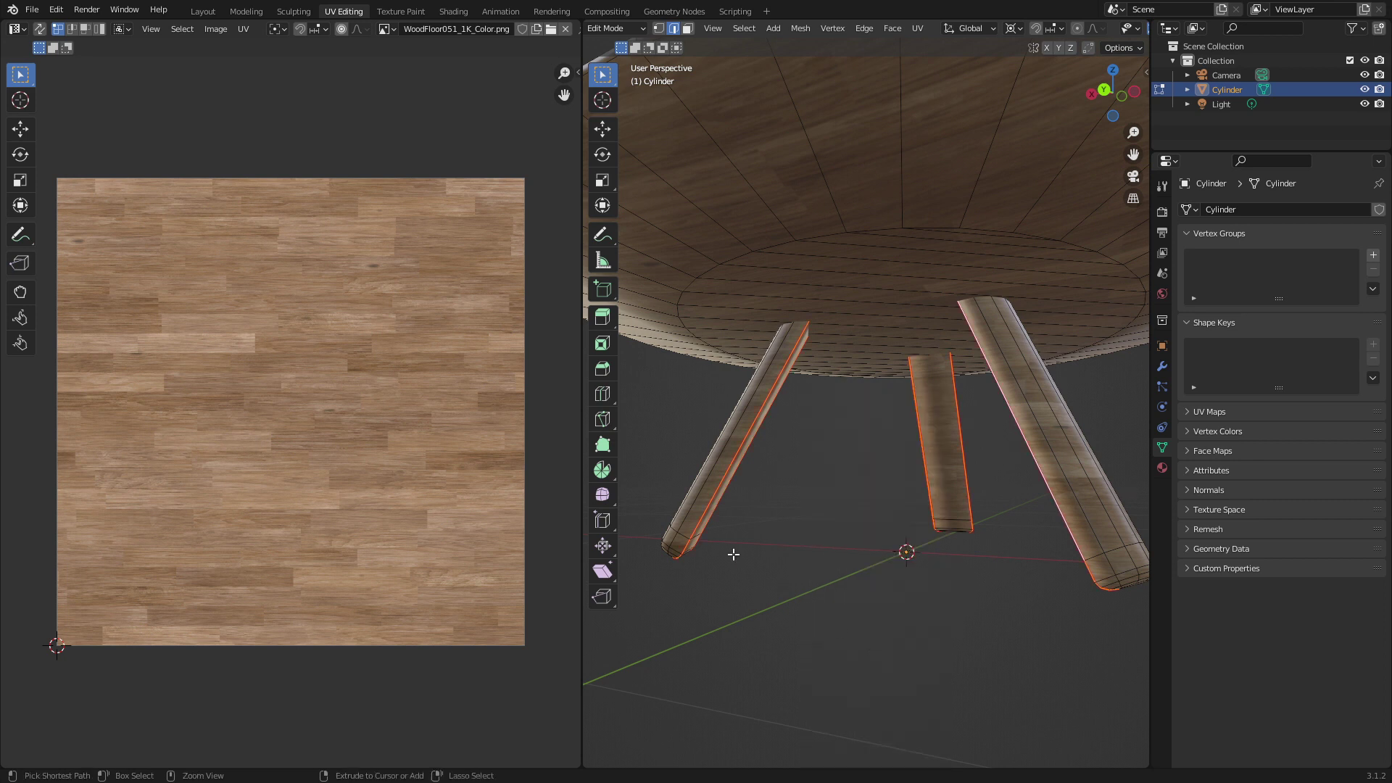
- Select the whole connected mesh, unwrap it using the seams, and return to Object Mode
{"action": "key", "text": "ctrl+l"}
{"action": "key", "text": "u"}
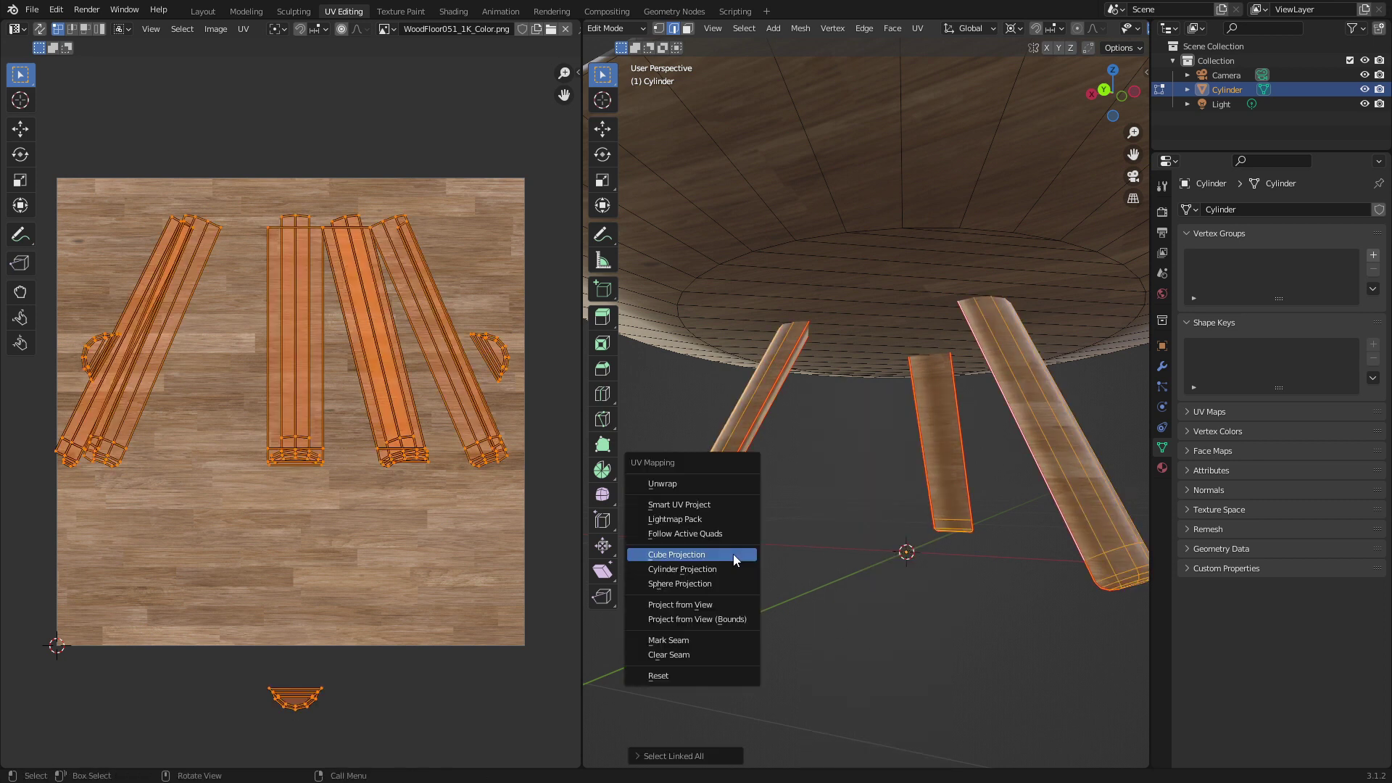
{"action": "left_click", "coordinate": [720, 485]}
{"action": "middle_click_drag", "start_coordinate": [719, 485], "coordinate": [776, 507]}
{"action": "key", "text": "Tab"}
{"action": "key", "text": "Tab"}
{"action": "key", "text": "Tab"}
{"action": "left_click", "coordinate": [857, 564]}
- Turn viewport overlays back on, select the Cylinder table, and start an FBX (.fbx) export
{"action": "middle_click_drag", "start_coordinate": [721, 547], "coordinate": [759, 555]}
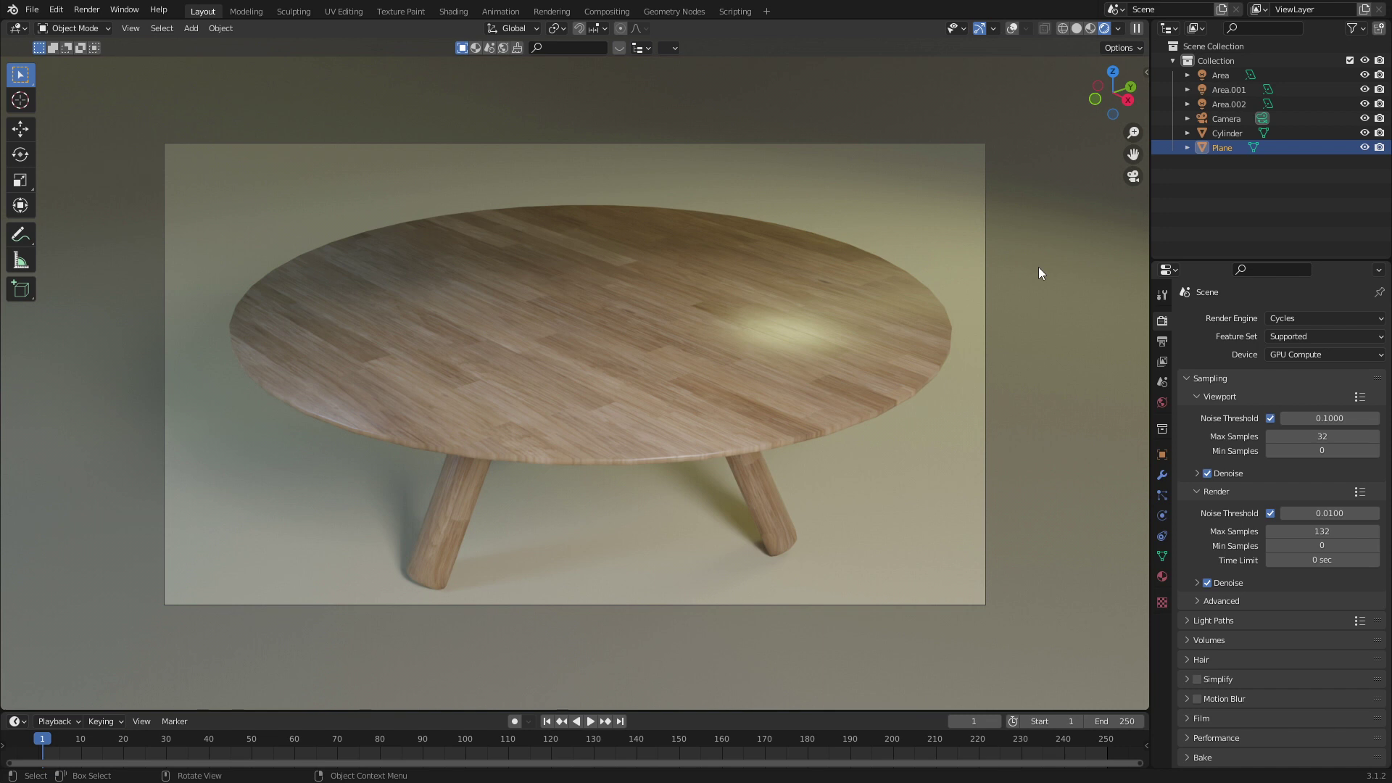
{"action": "key", "text": "shift+alt+z"}
{"action": "left_click", "coordinate": [608, 387]}
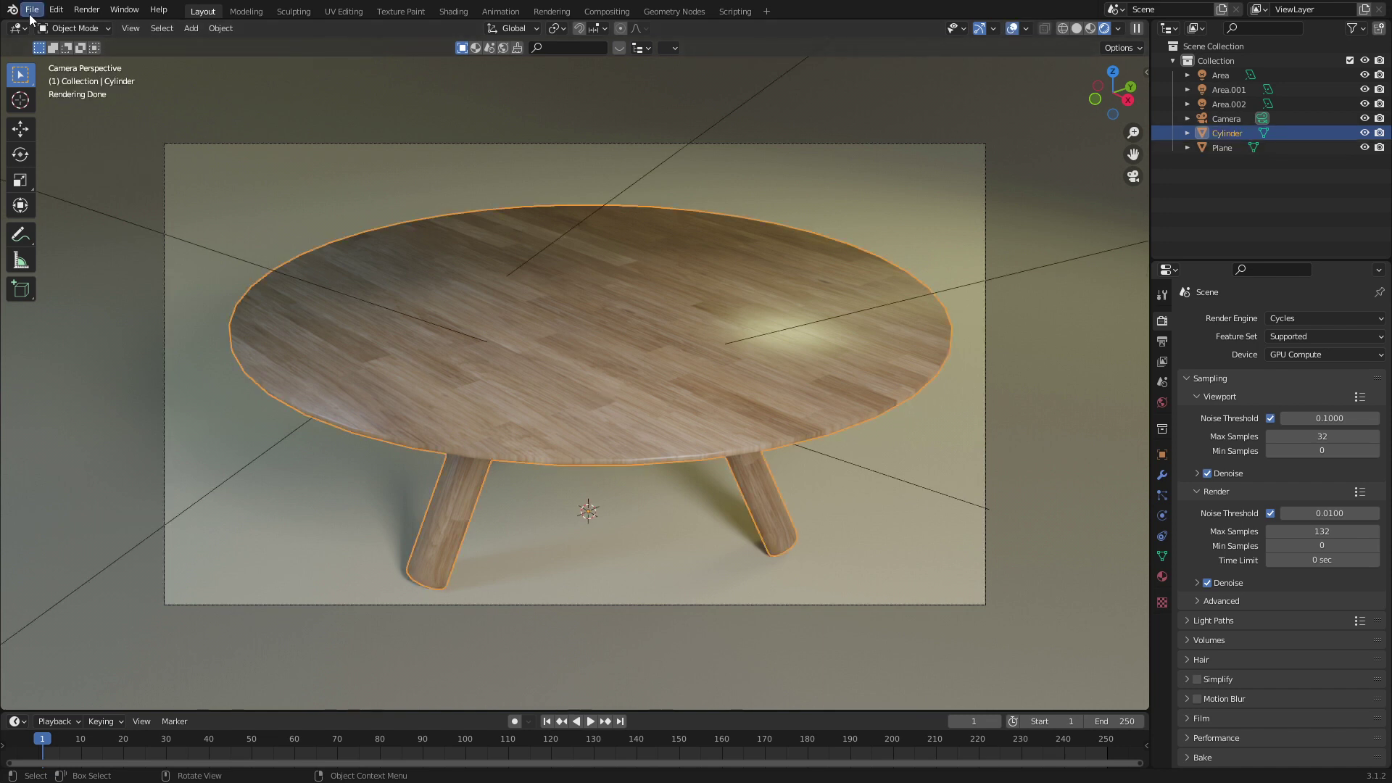
{"action": "left_click", "coordinate": [32, 10]}
{"action": "mouse_move", "coordinate": [85, 218]}
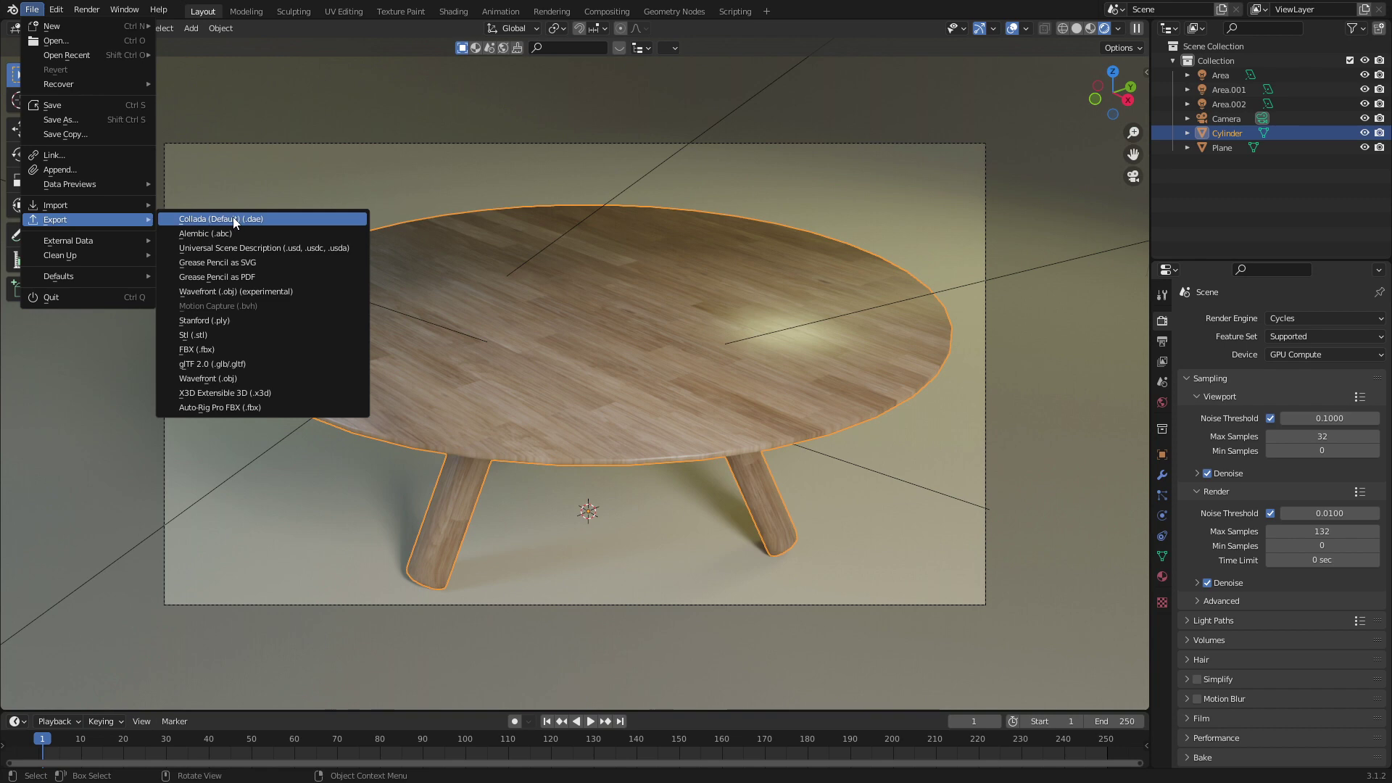
{"action": "left_click", "coordinate": [246, 349]}
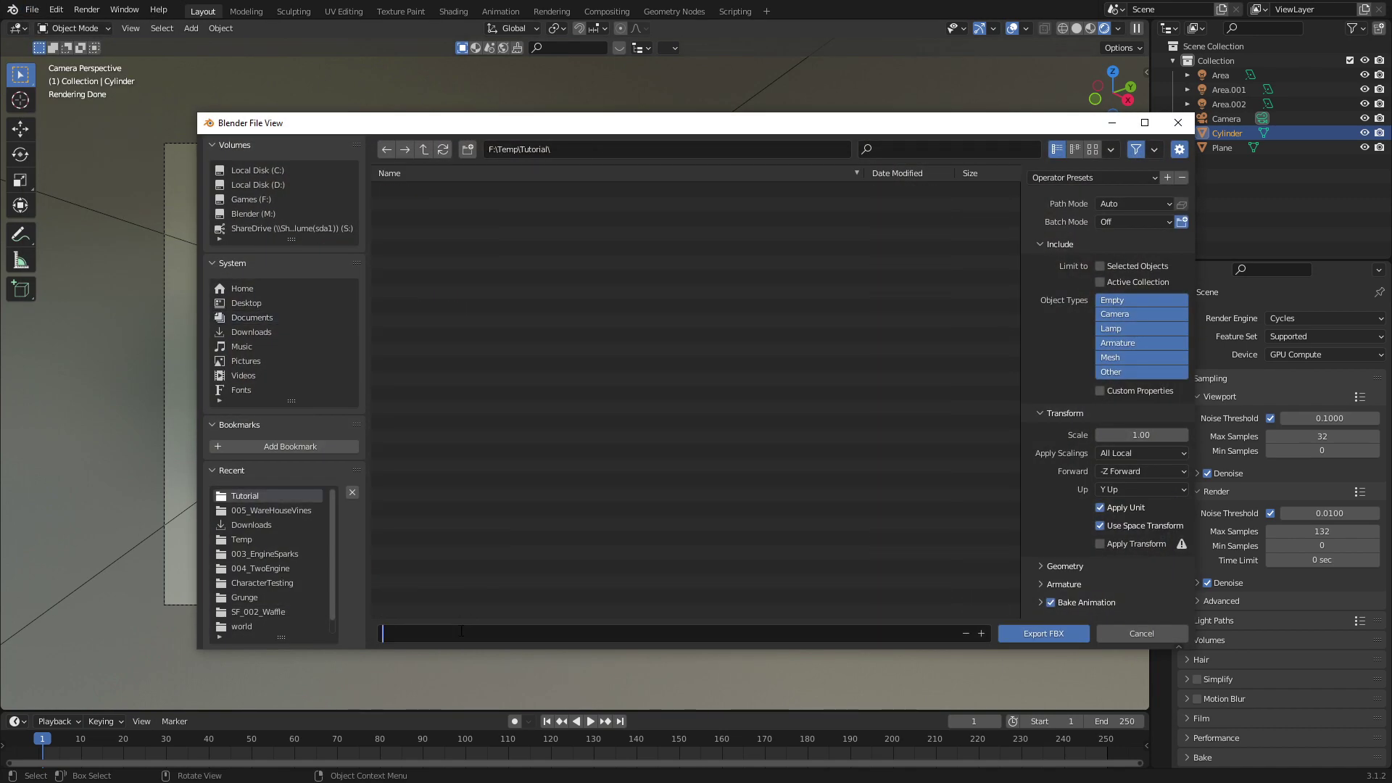
- Name the export SM_Table with Path Mode Copy, Embed Textures on, and Limit to Selected Objects
{"action": "type", "text": "SM_Table"}
{"action": "left_click", "coordinate": [1123, 203]}
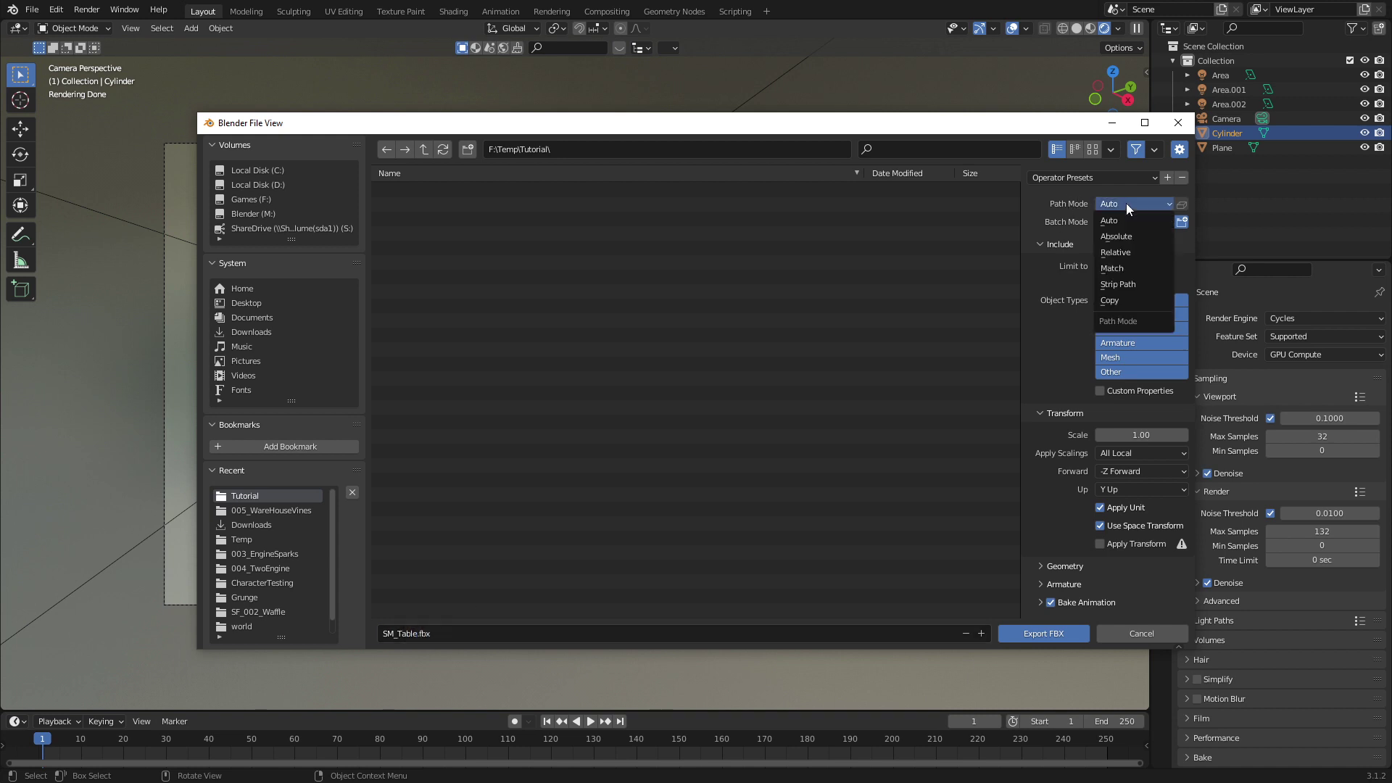
{"action": "left_click", "coordinate": [1125, 302]}
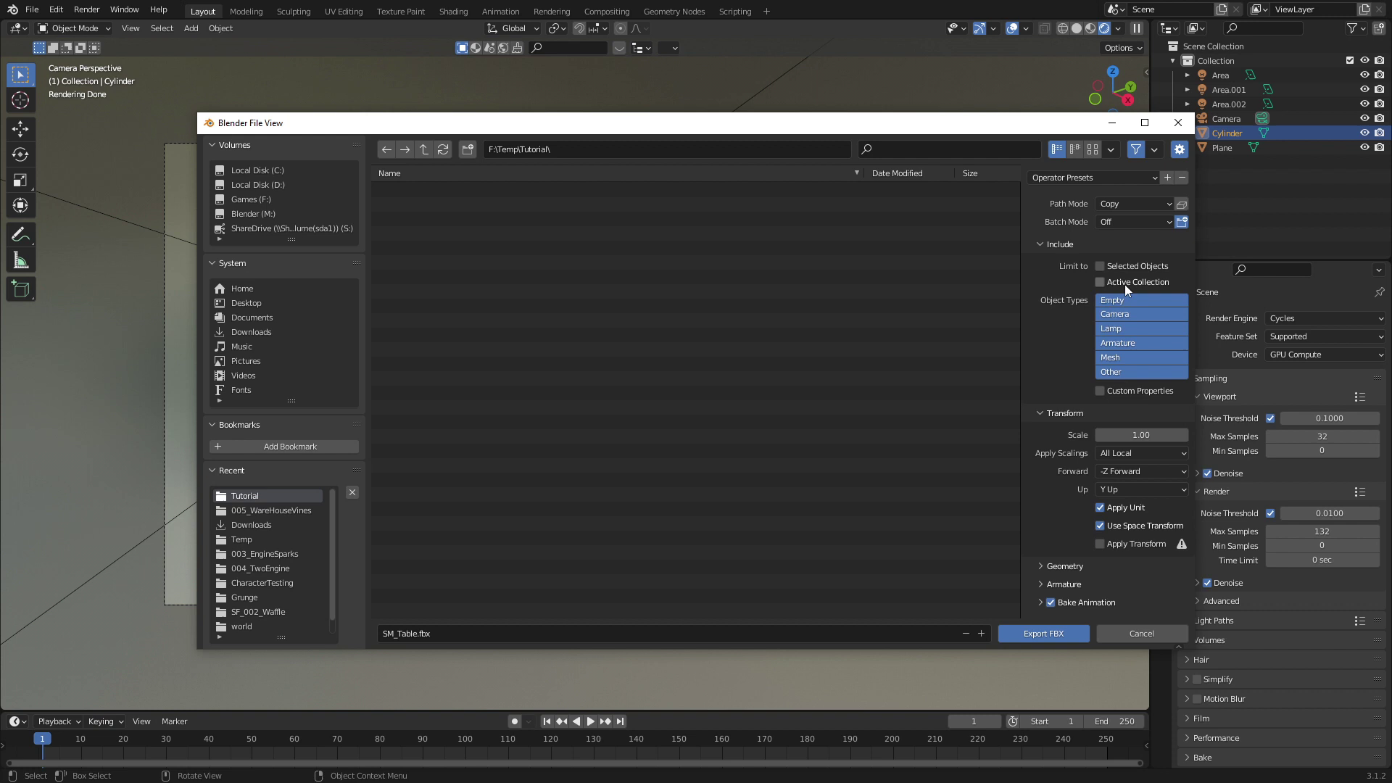
{"action": "left_click", "coordinate": [1183, 209]}
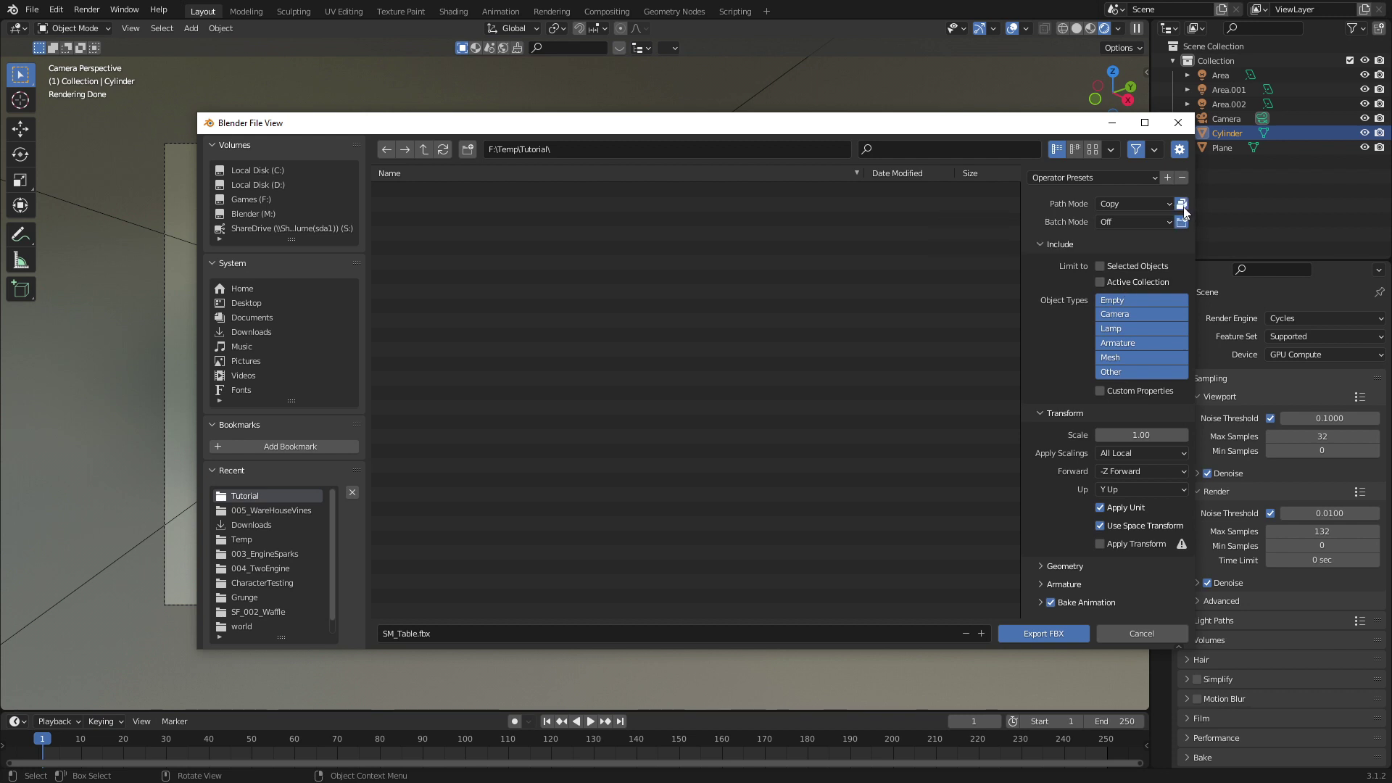
{"action": "left_click", "coordinate": [1099, 266]}
- Export SM_Table.fbx, import it with Color, NormalGL and Roughness textures into Unity, and place it in TestScene
{"action": "left_click", "coordinate": [1038, 638]}
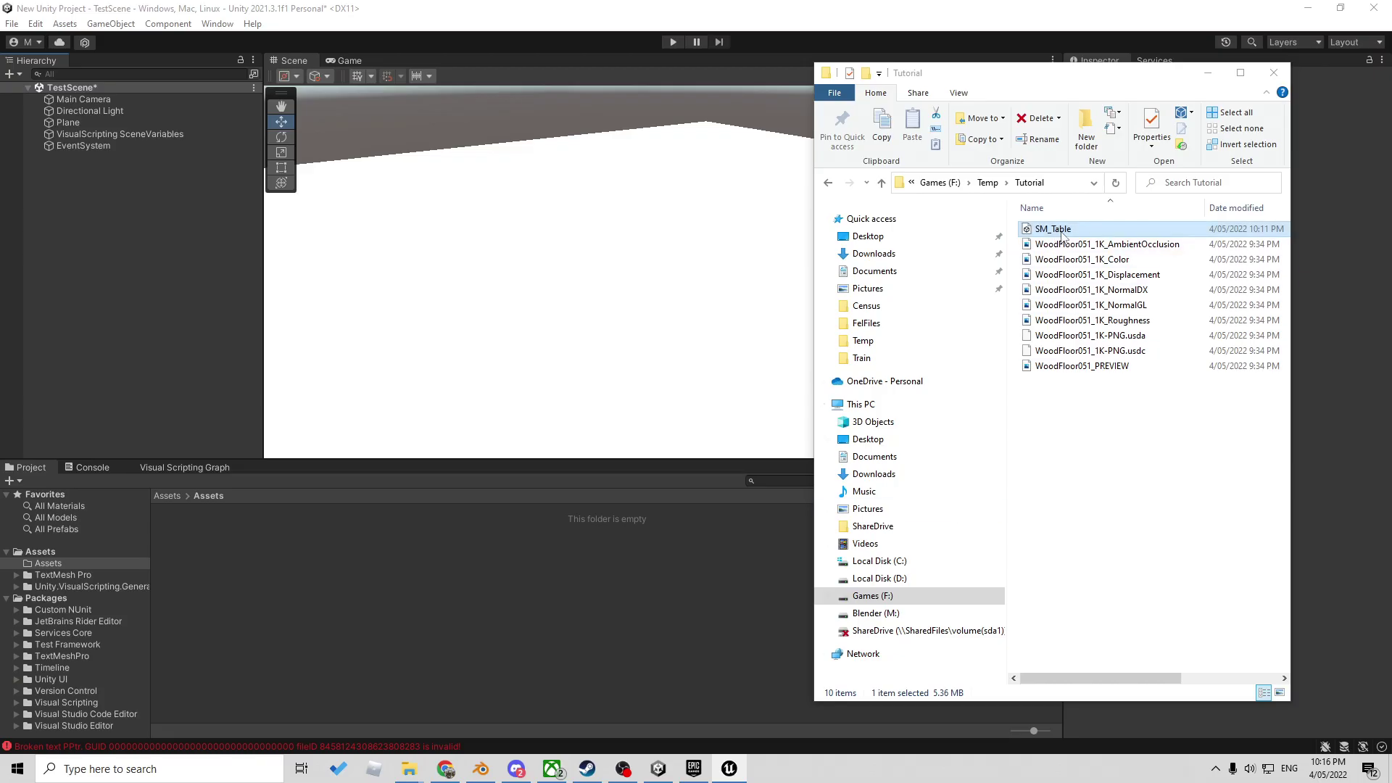
{"action": "left_click", "coordinate": [1081, 259], "text": "ctrl"}
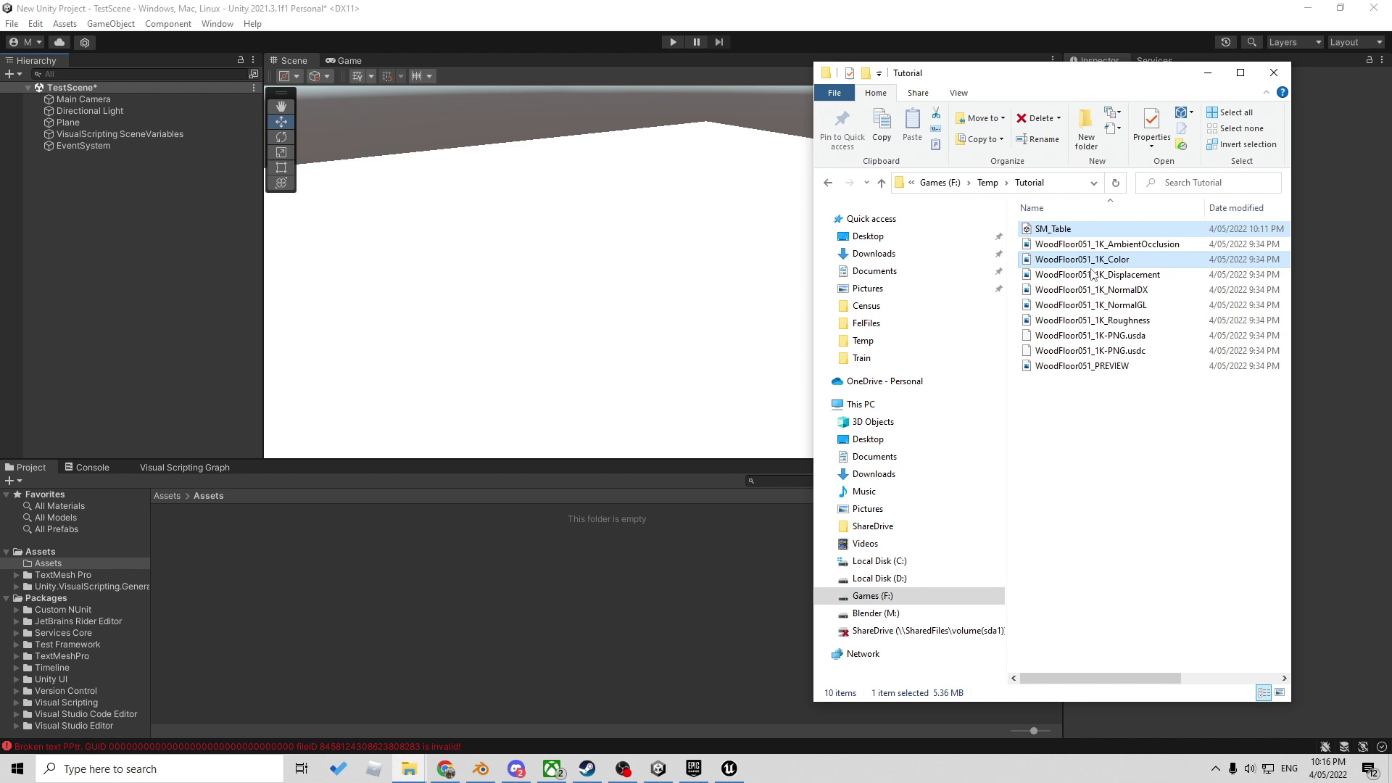
{"action": "left_click", "coordinate": [1095, 307], "text": "ctrl"}
{"action": "left_click", "coordinate": [1098, 321], "text": "ctrl"}
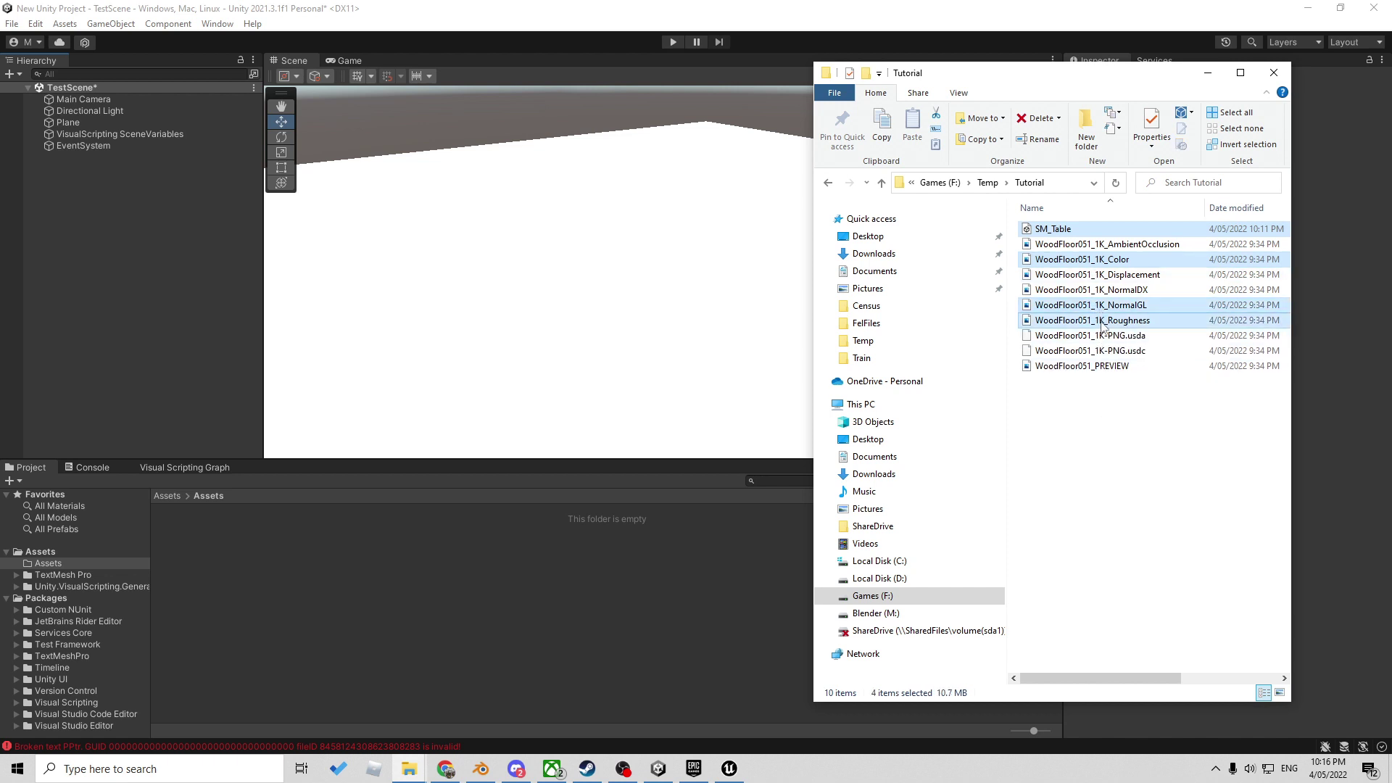
{"action": "left_click_drag", "start_coordinate": [1101, 325], "coordinate": [425, 581]}
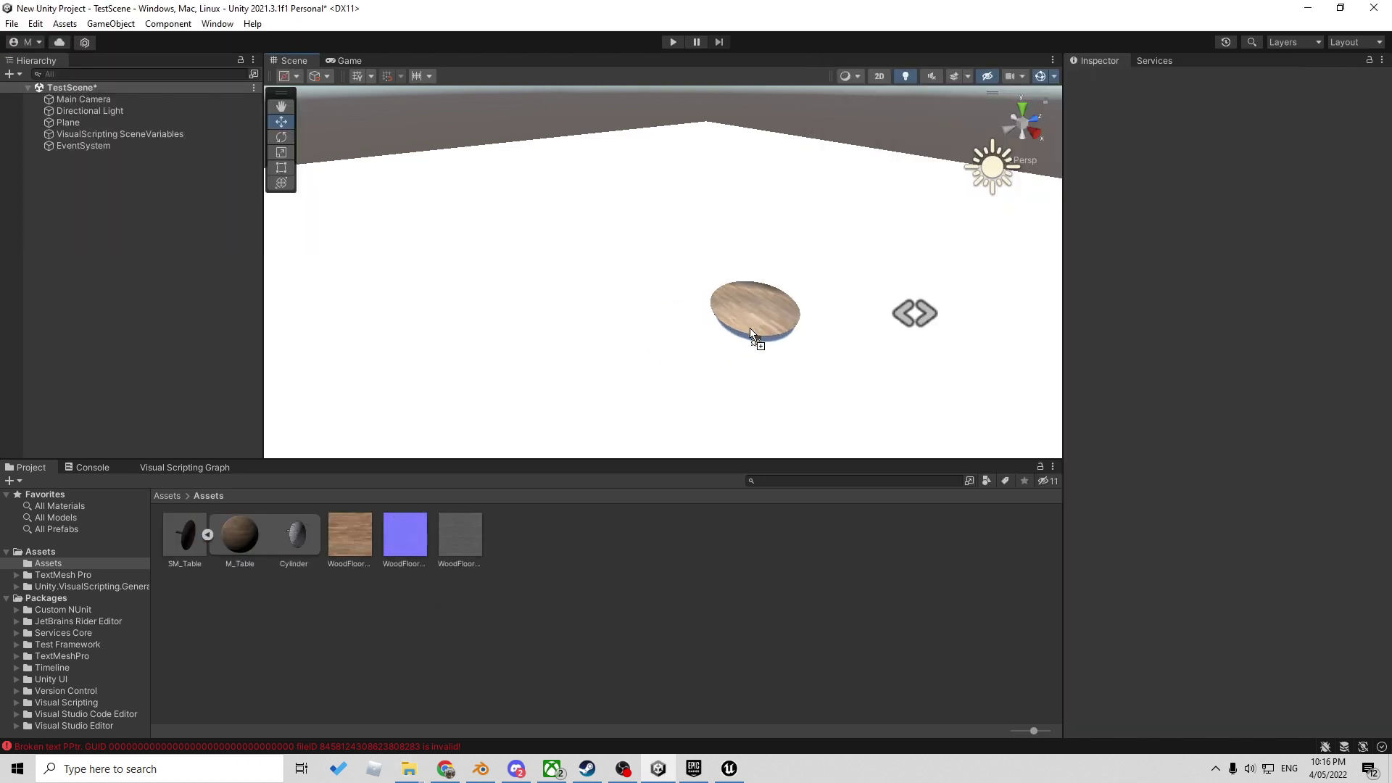
{"action": "left_click_drag", "start_coordinate": [747, 312], "coordinate": [1076, 373]}
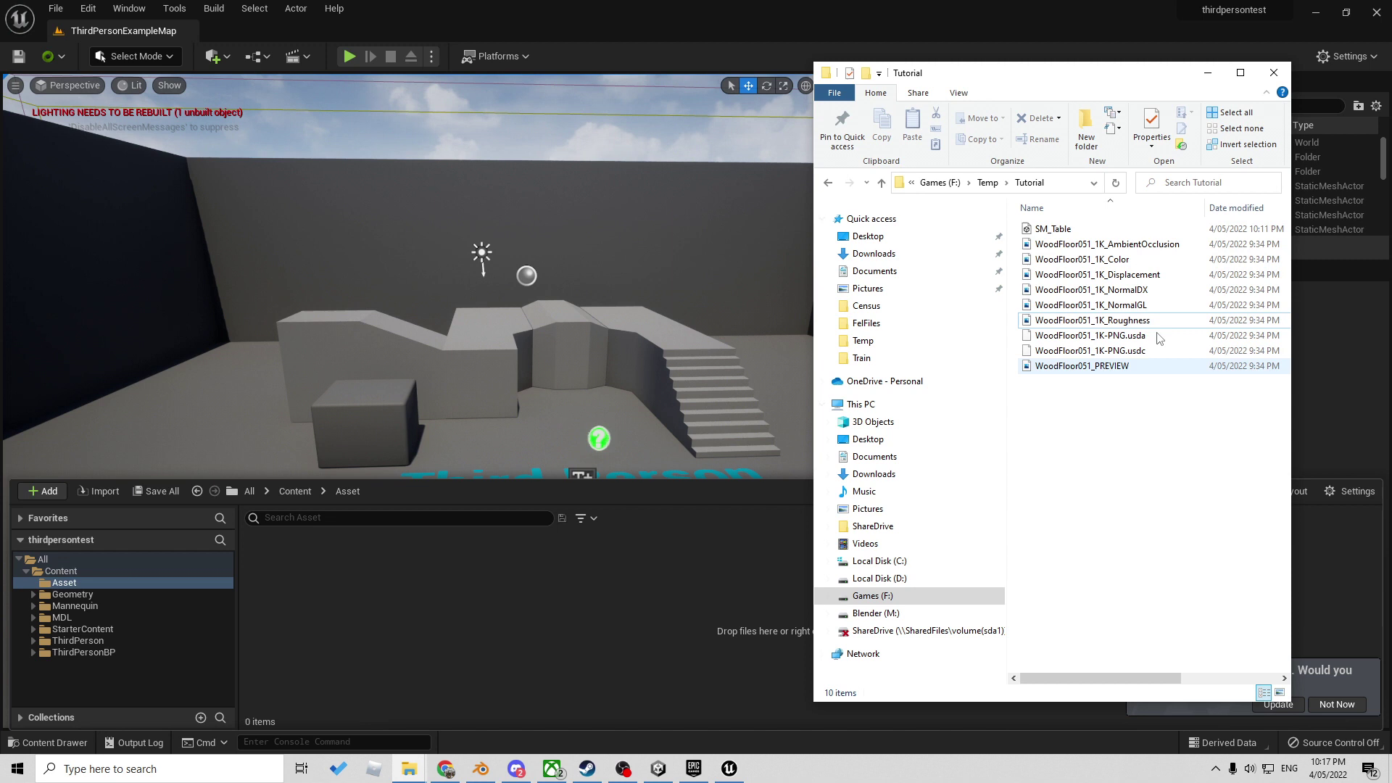
- Import SM_Table.fbx into Unreal's Content Browser with Build Nanite enabled, then clear and close the Message Log
{"action": "left_click_drag", "start_coordinate": [1053, 229], "coordinate": [451, 613]}
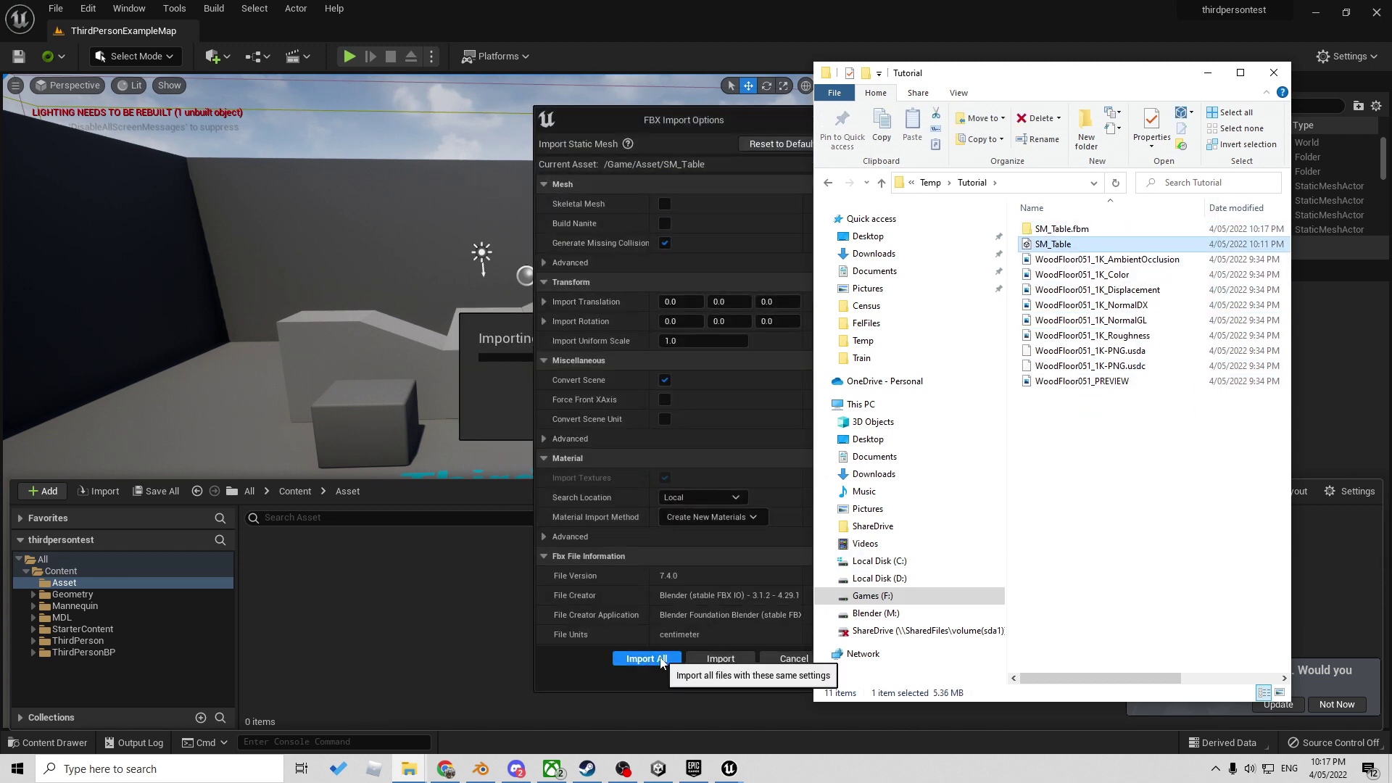
{"action": "left_click", "coordinate": [665, 223]}
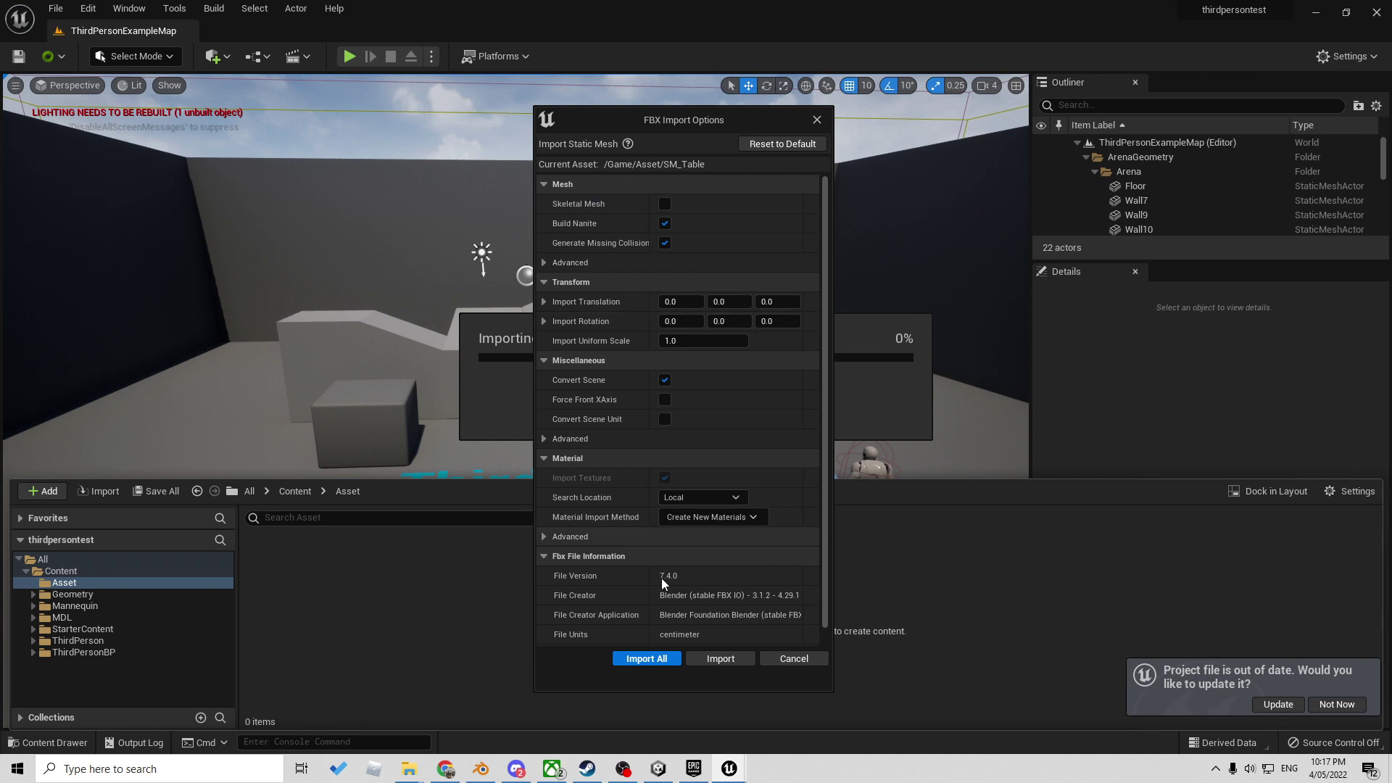
{"action": "left_click", "coordinate": [646, 658]}
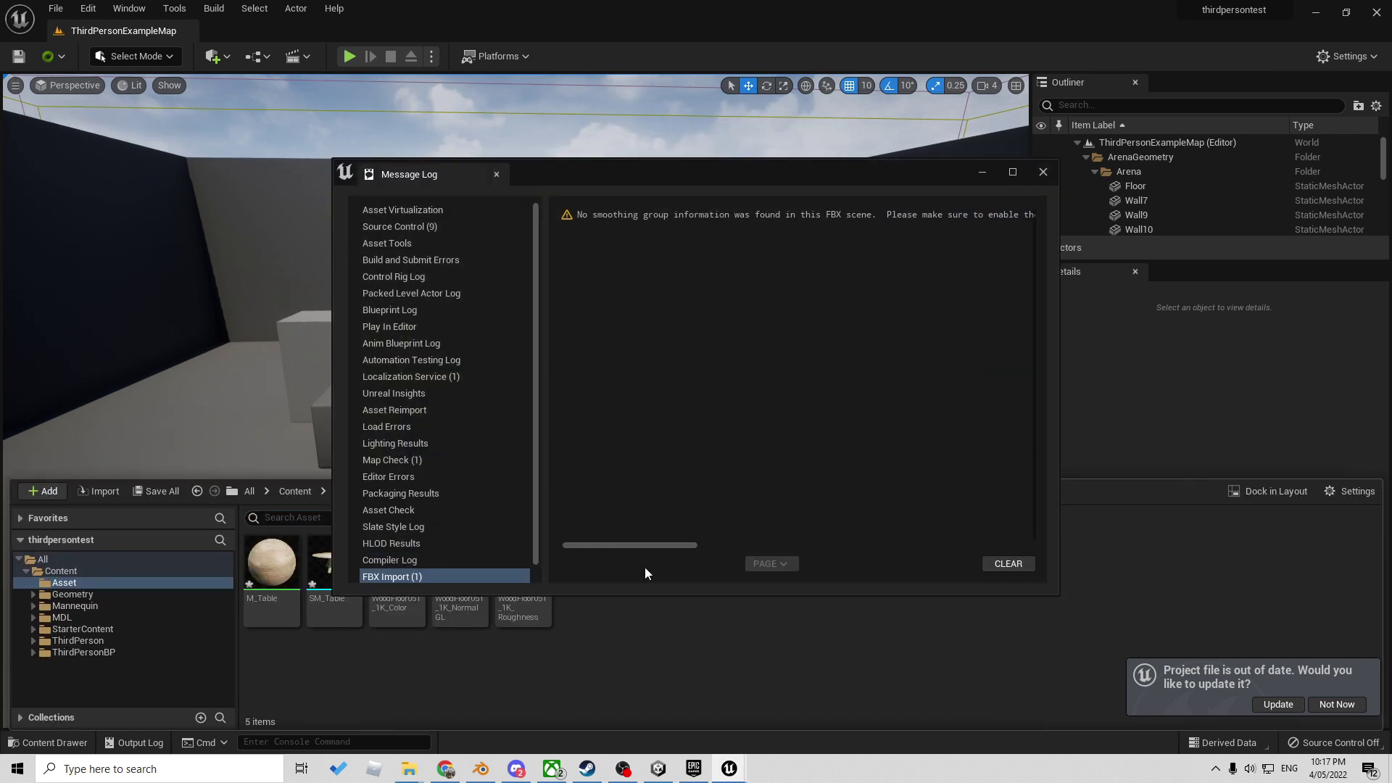
{"action": "left_click", "coordinate": [1008, 564]}
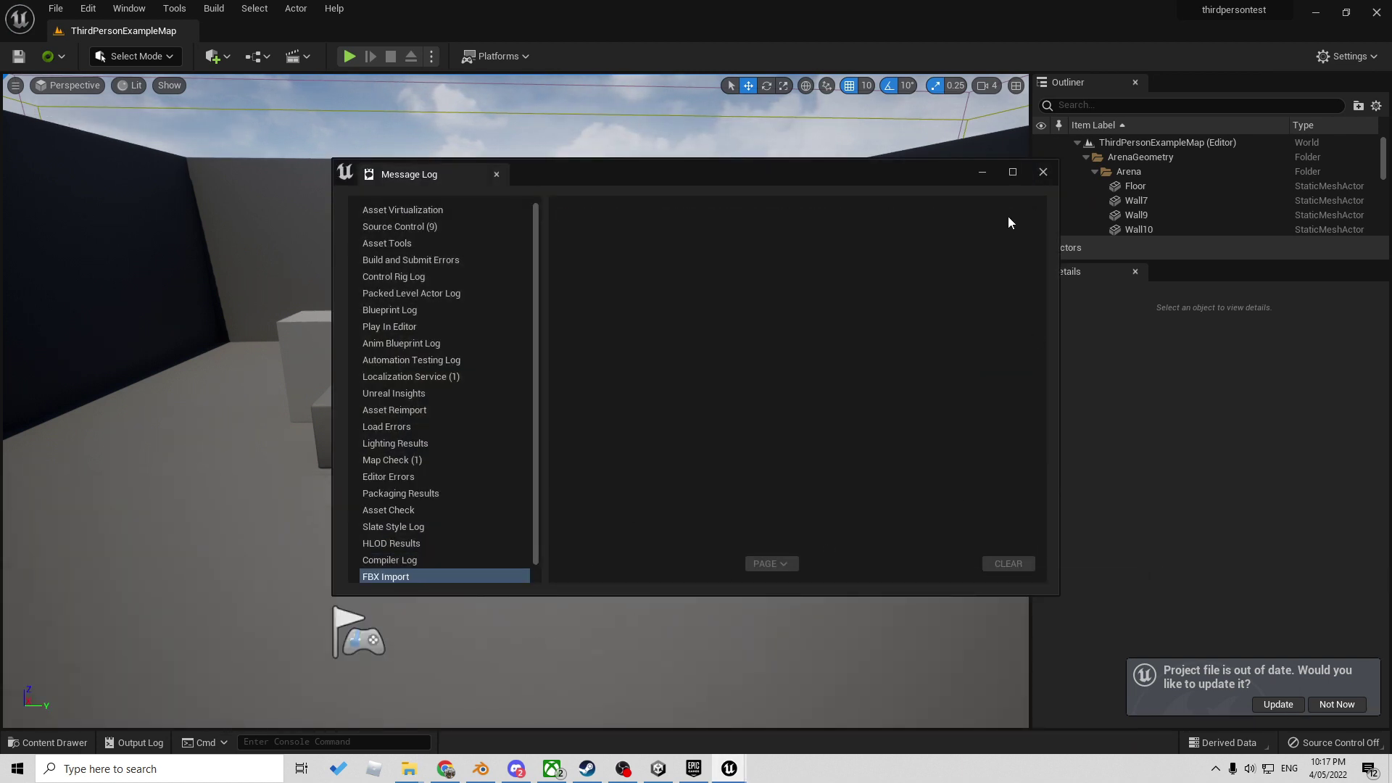
{"action": "left_click", "coordinate": [1043, 172]}
- Place SM_Table into ThirdPersonExampleMap and focus the view on it
{"action": "left_click", "coordinate": [47, 743]}
{"action": "left_click_drag", "start_coordinate": [272, 572], "coordinate": [622, 534]}
{"action": "key", "text": "f"}
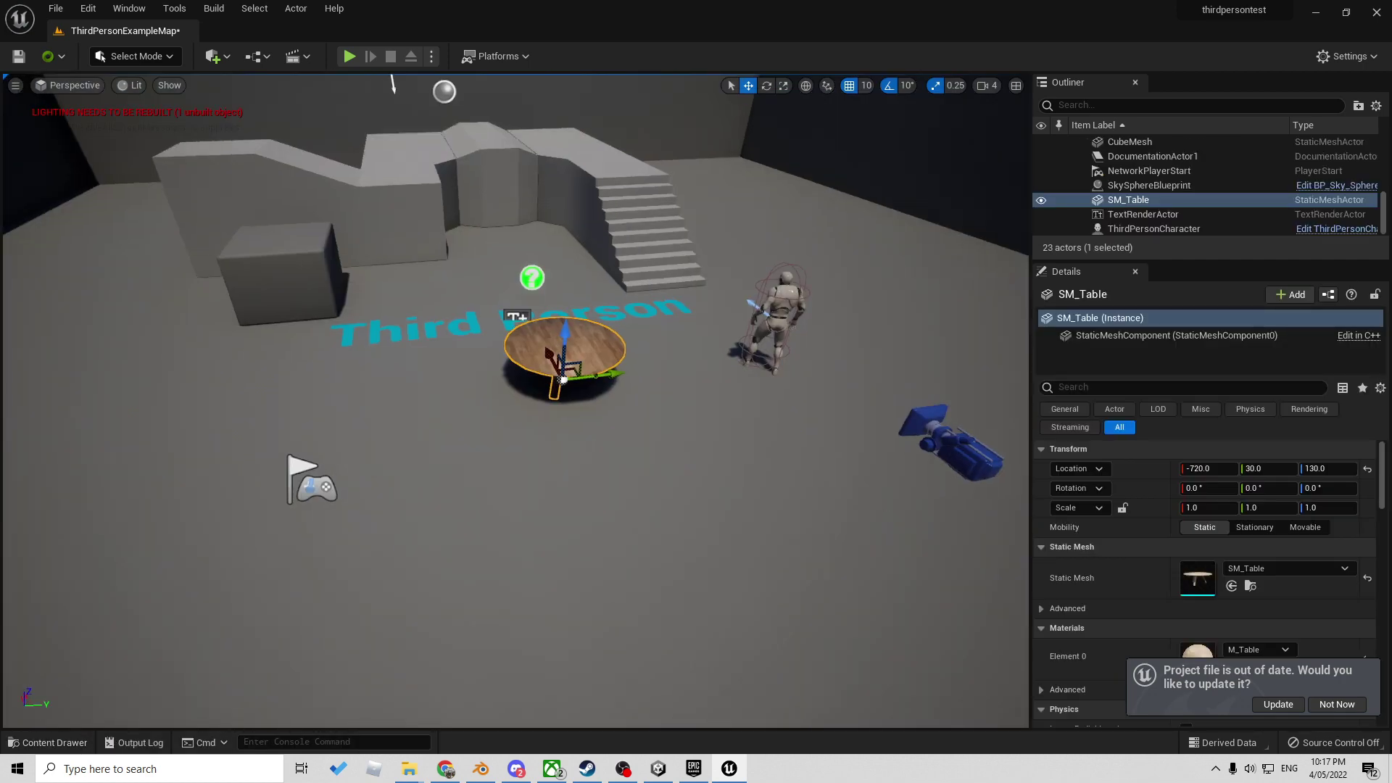